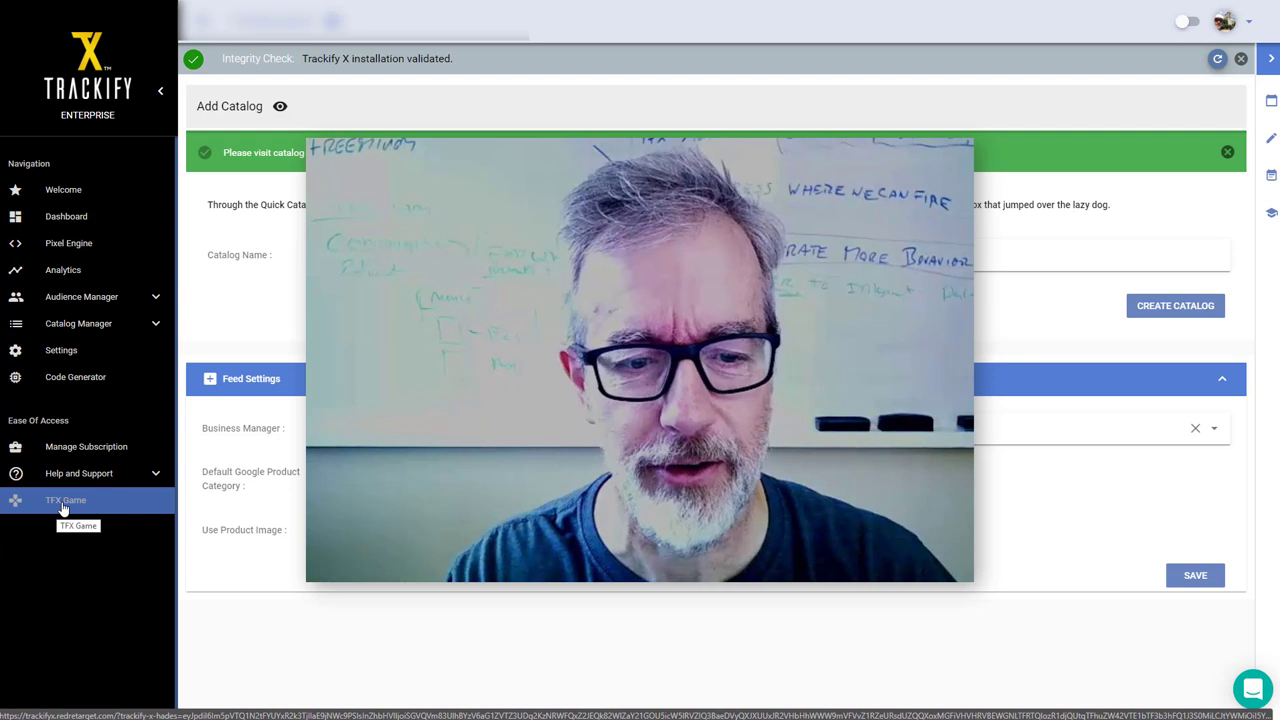
Open the TFX Game and play a round, steering the ball past the black diamonds to collect the event tokens
left_click(62, 509)
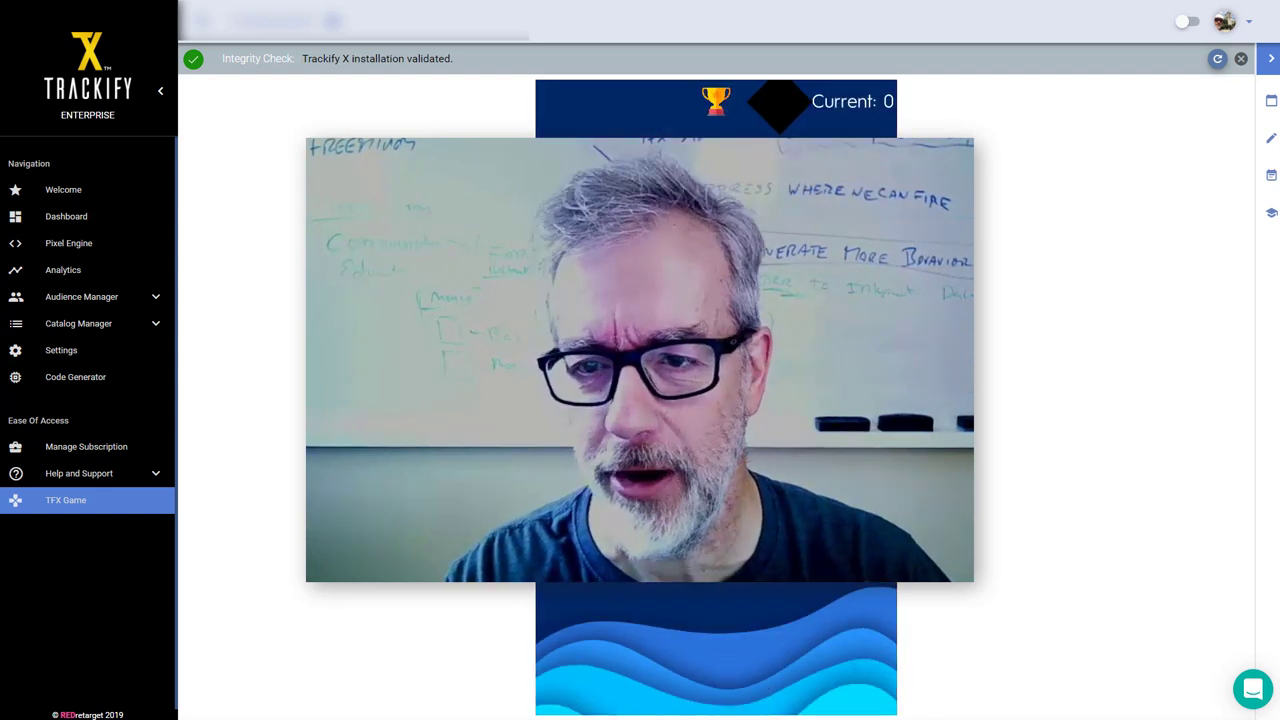
left_click(825, 486)
left_click(825, 486)
left_click(825, 488)
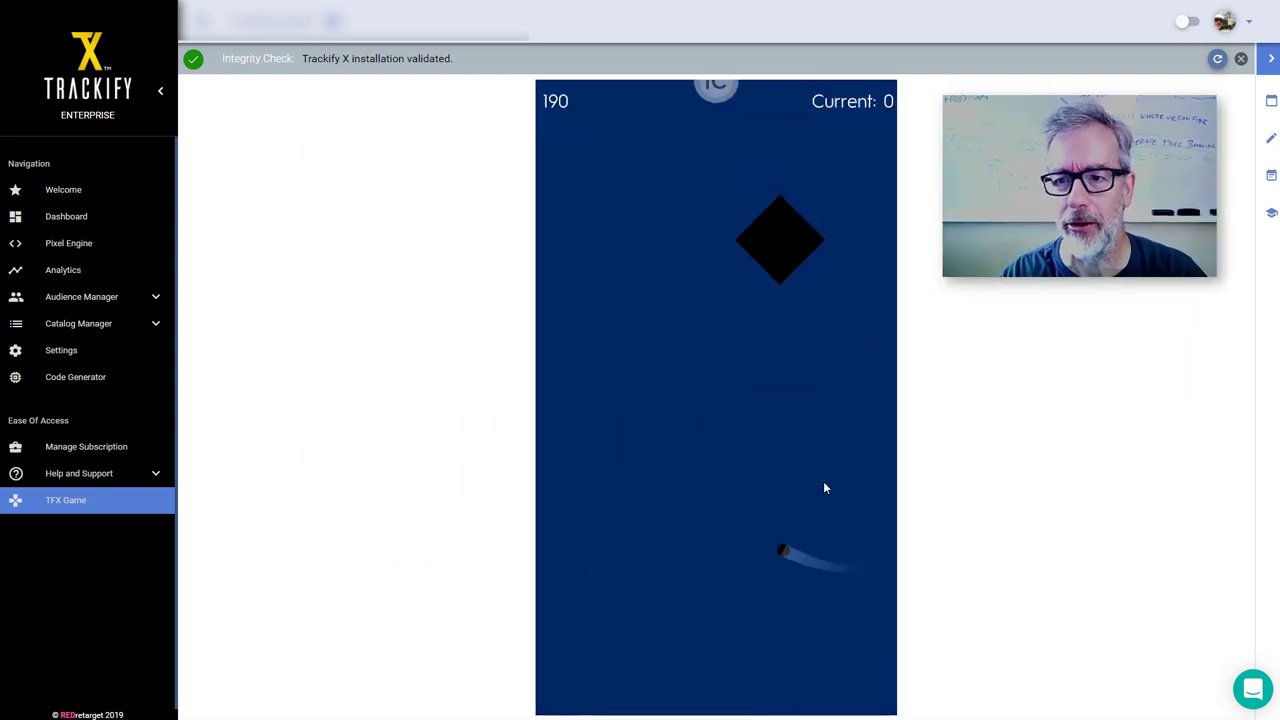
left_click(825, 488)
left_click(825, 488)
left_click(825, 488)
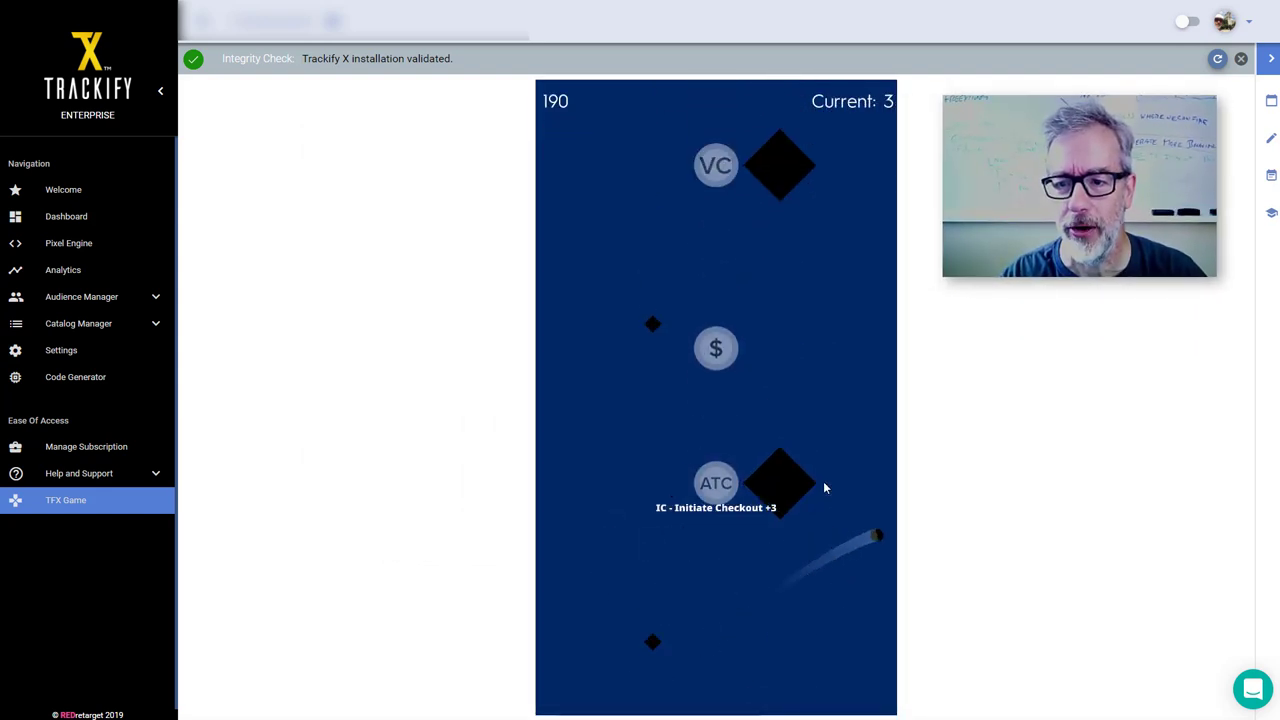
left_click(825, 488)
left_click(825, 488)
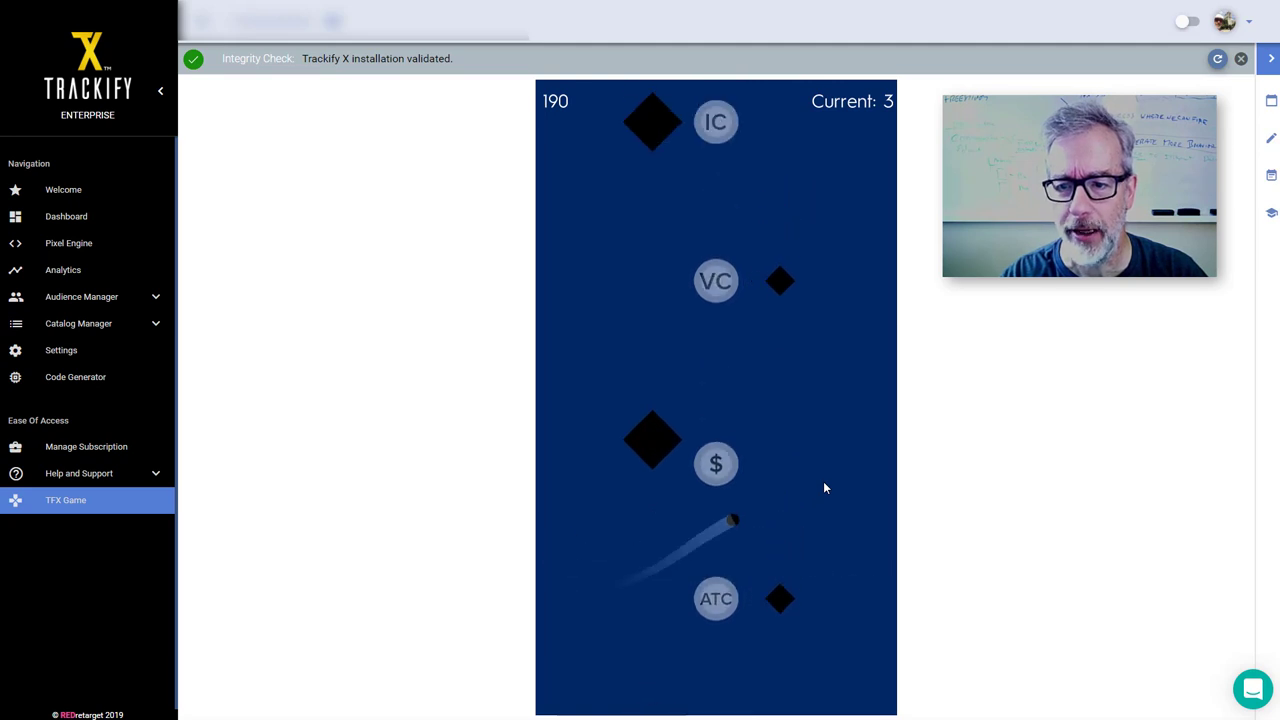
left_click(825, 488)
left_click(825, 488)
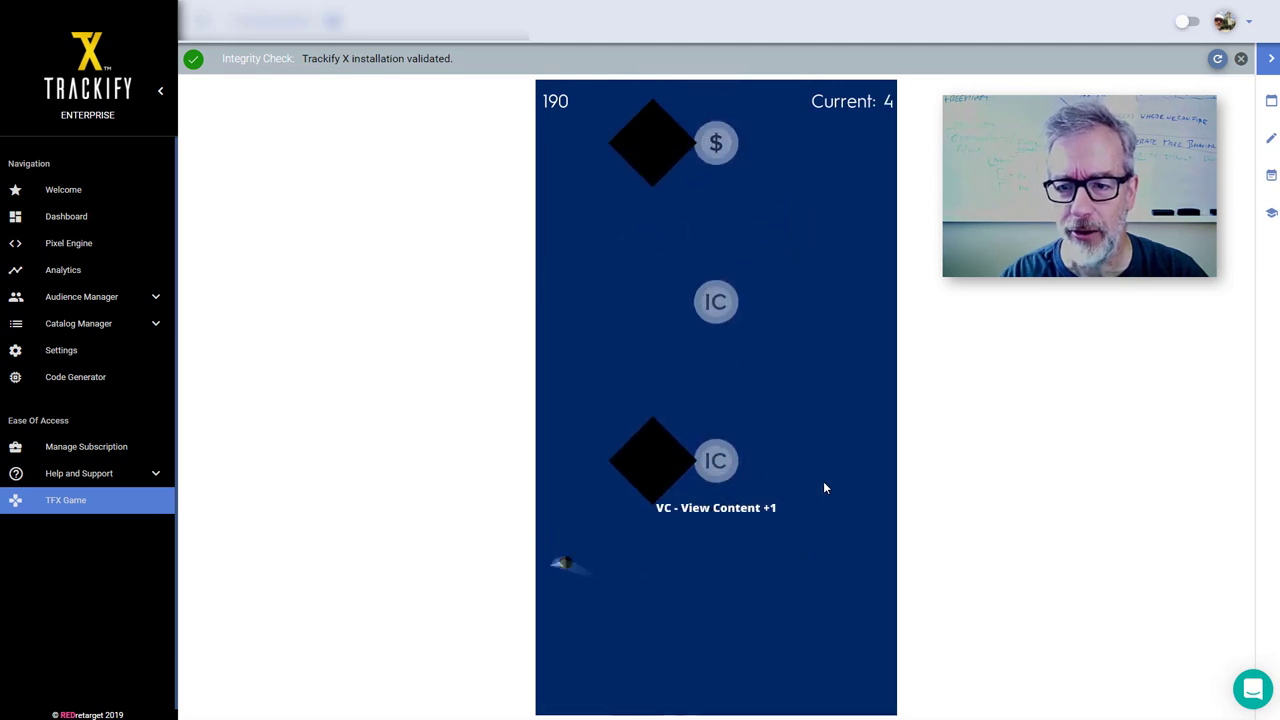
left_click(825, 488)
left_click(825, 488)
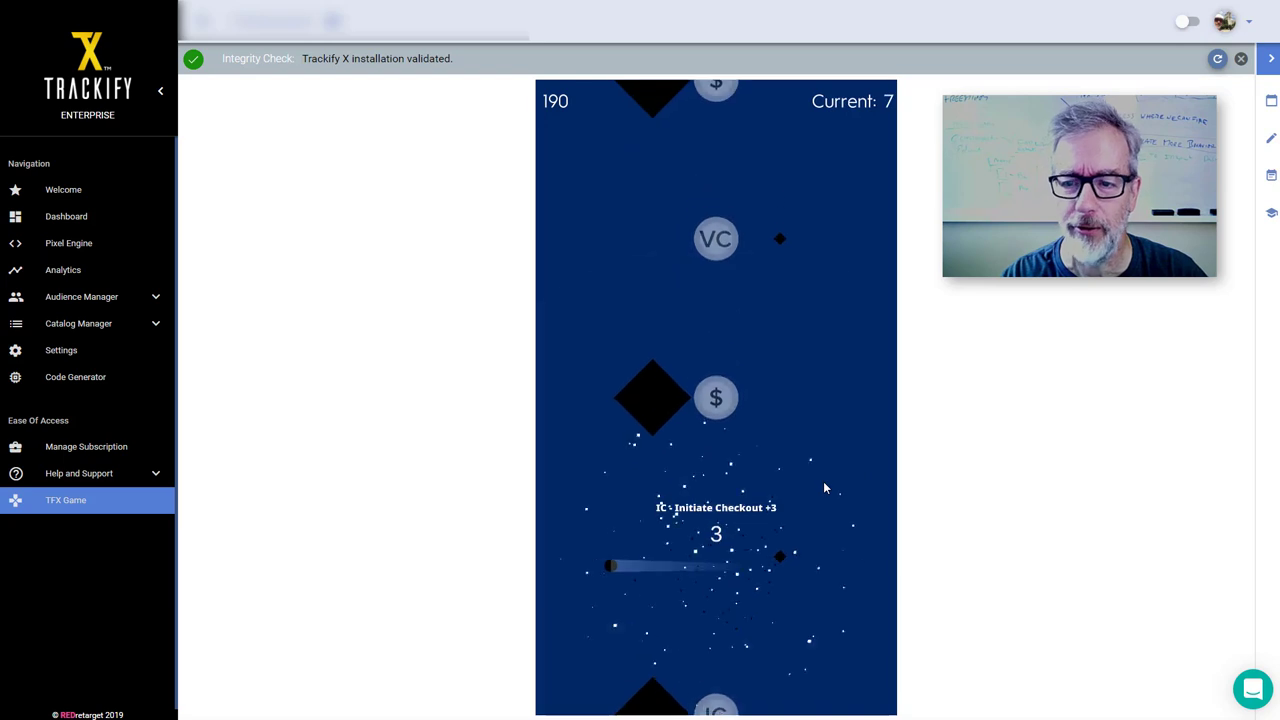
left_click(825, 488)
left_click(825, 488)
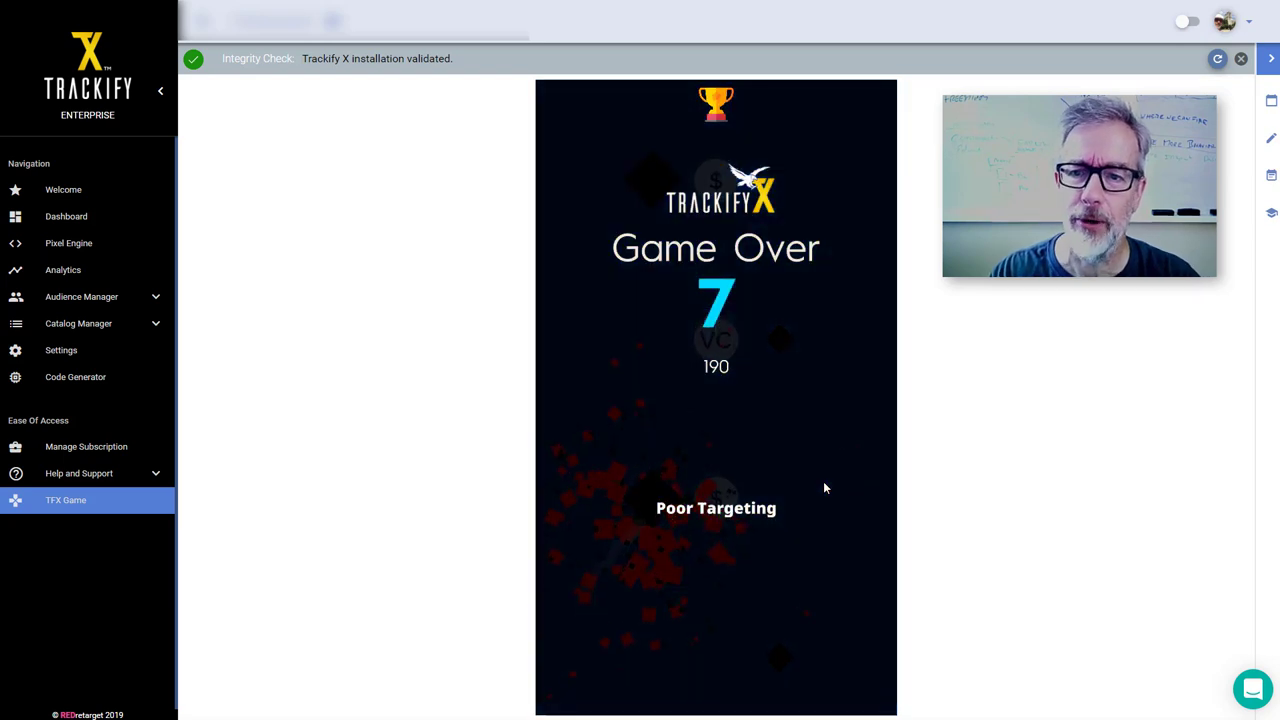
Start a second round of the TFX Game and collect event tokens while avoiding the black circles and diamonds
left_click(825, 488)
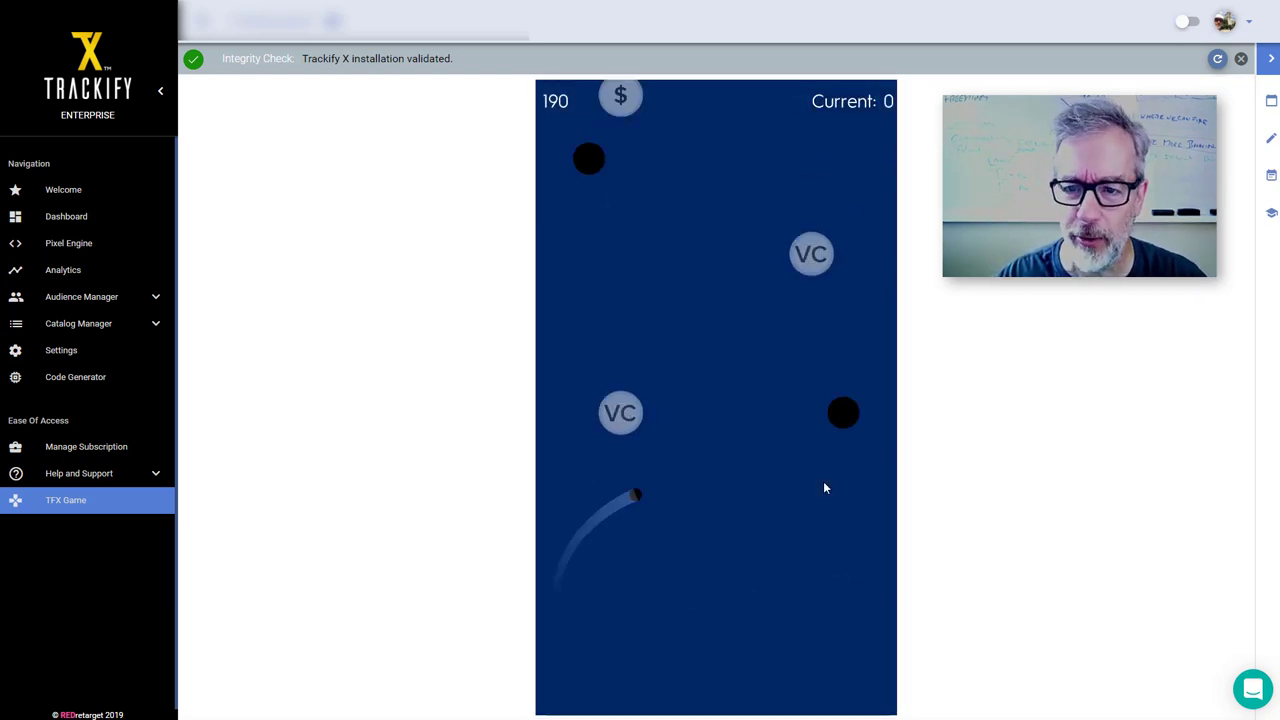
left_click(825, 488)
left_click(825, 488)
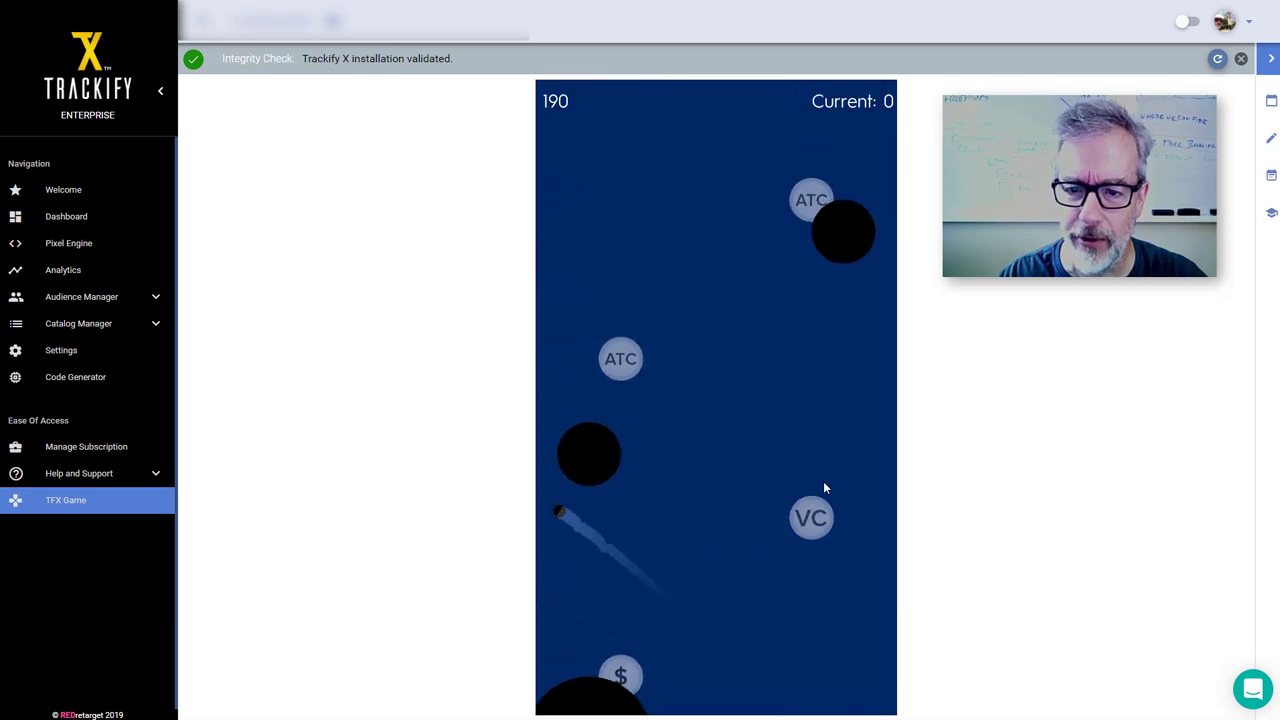
left_click(823, 482)
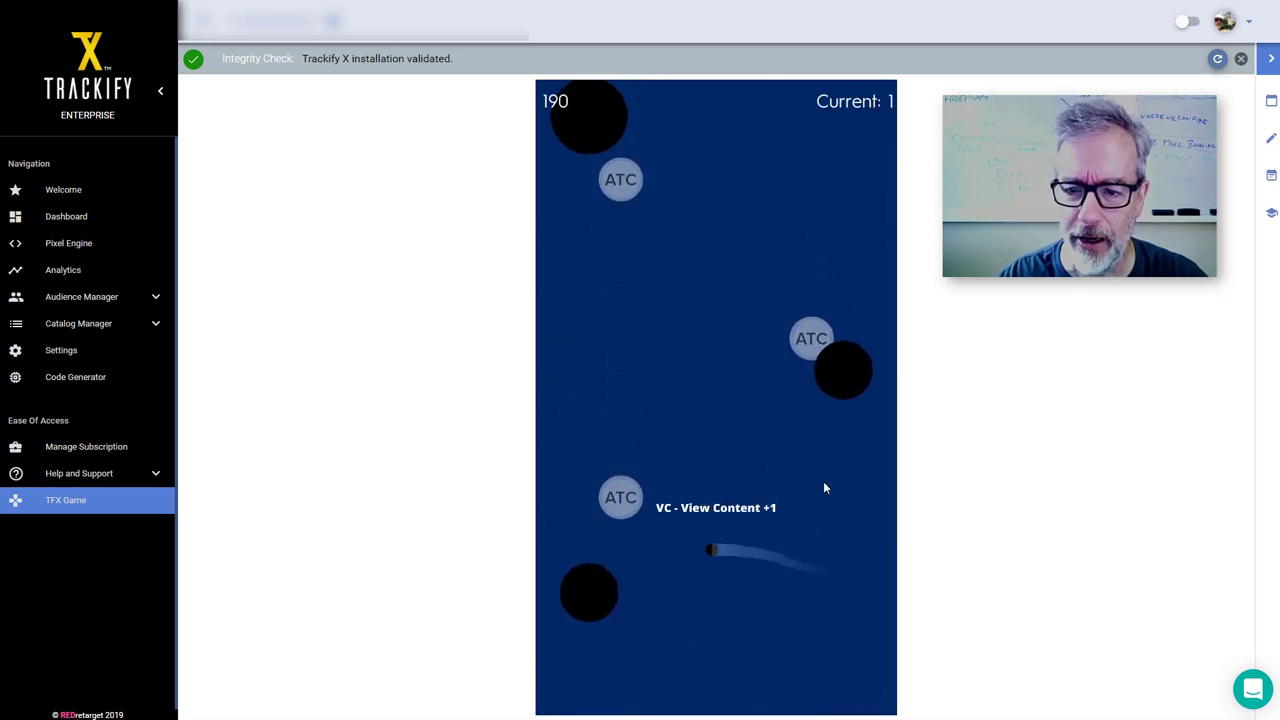
left_click(824, 483)
left_click(824, 483)
left_click(824, 483)
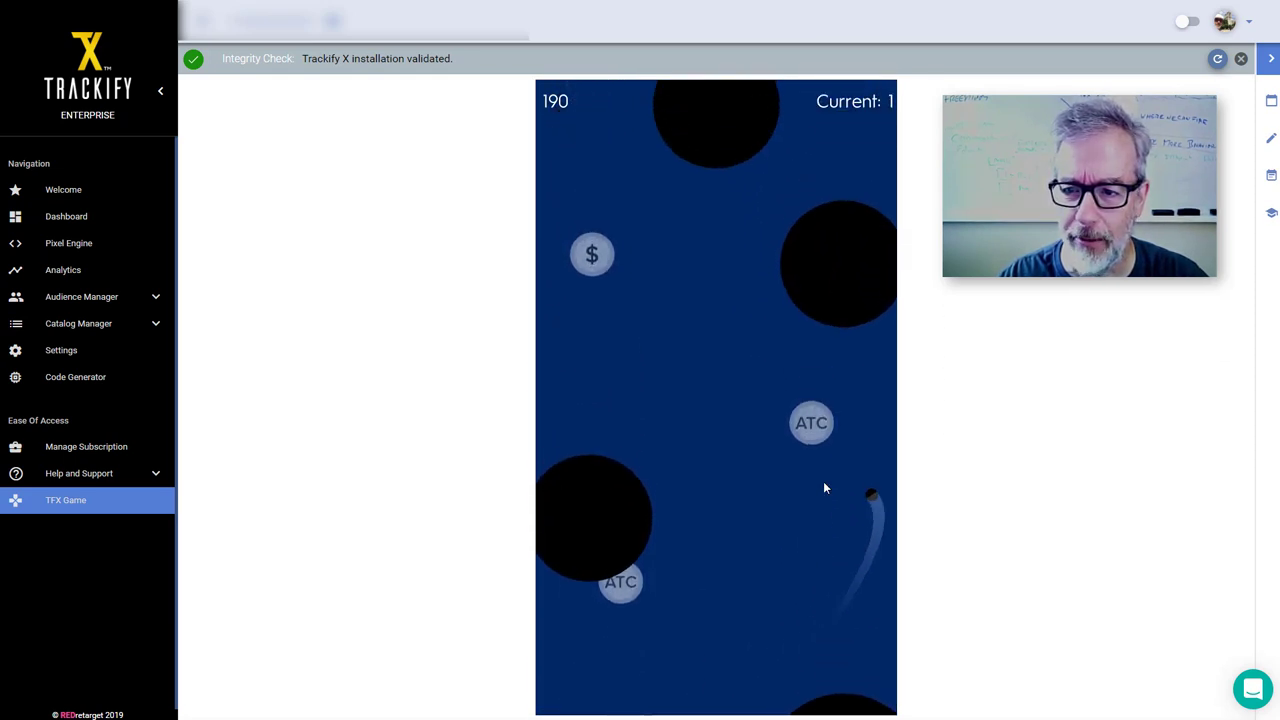
left_click(824, 483)
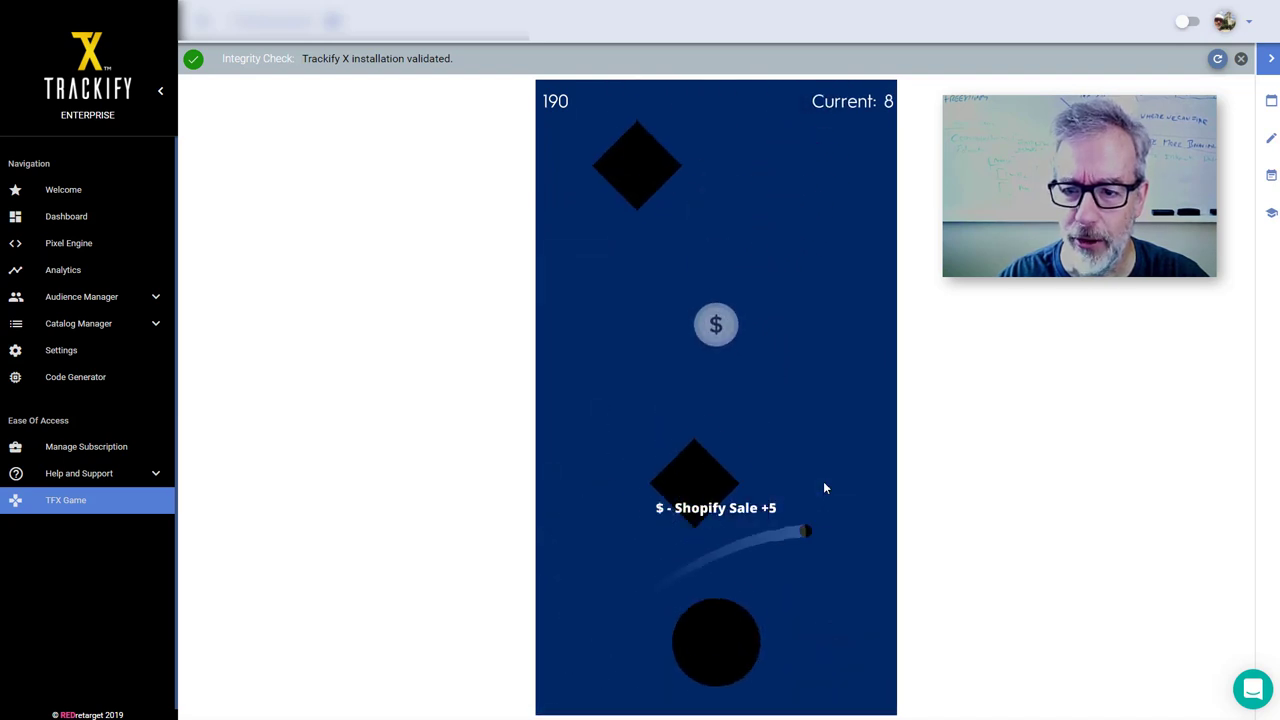
left_click(824, 483)
left_click(824, 484)
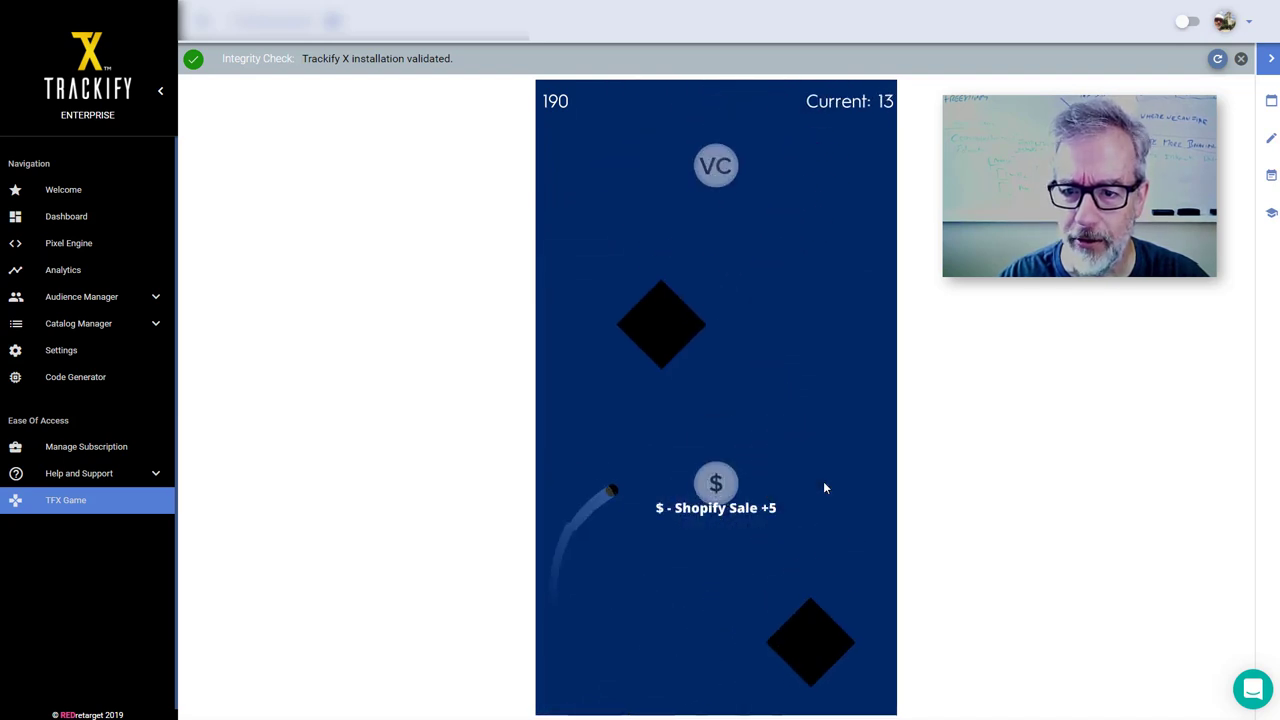
left_click(824, 484)
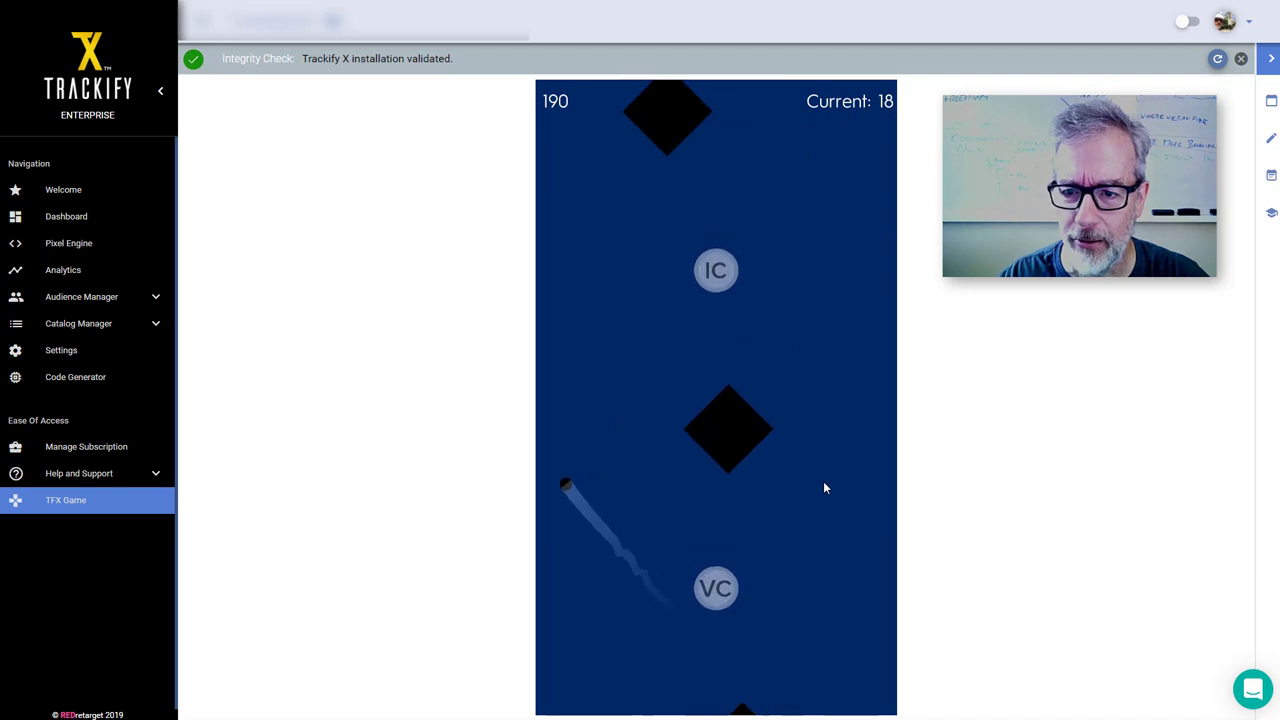
left_click(824, 484)
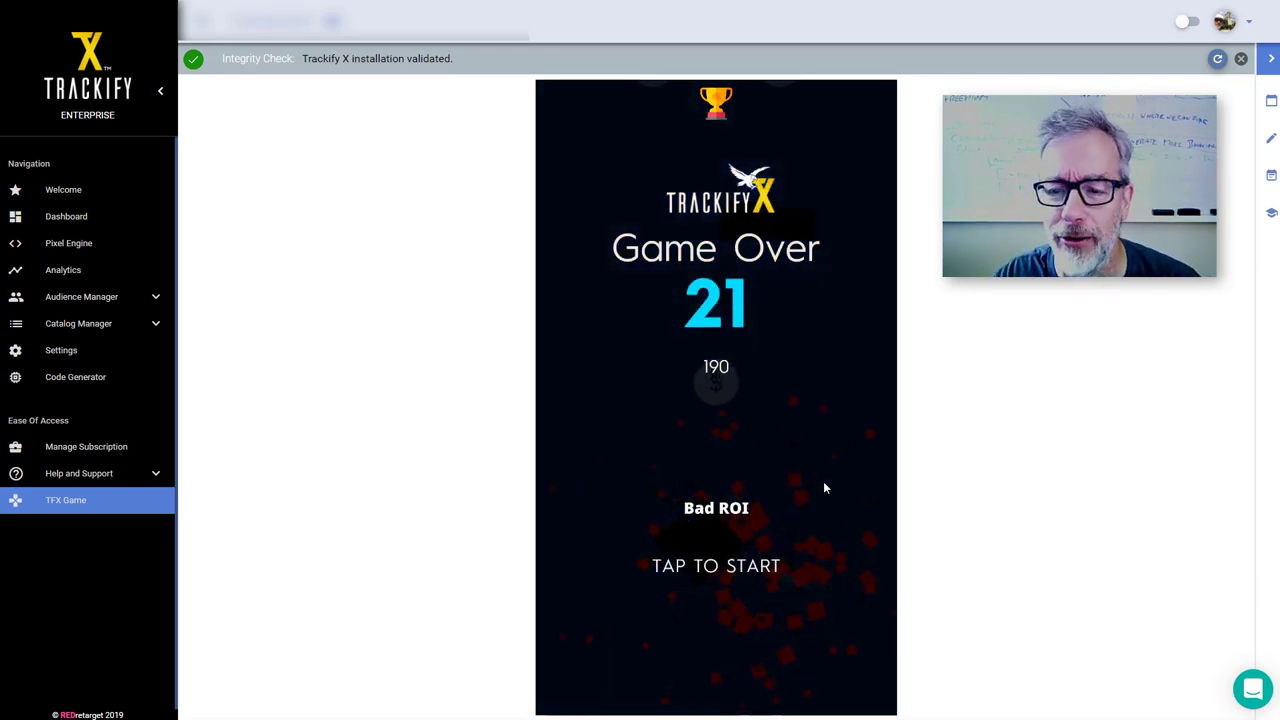
Play further rounds of the TFX Game and dismiss the Ecom Tips message about exit-intent pop-ups
left_click(824, 485)
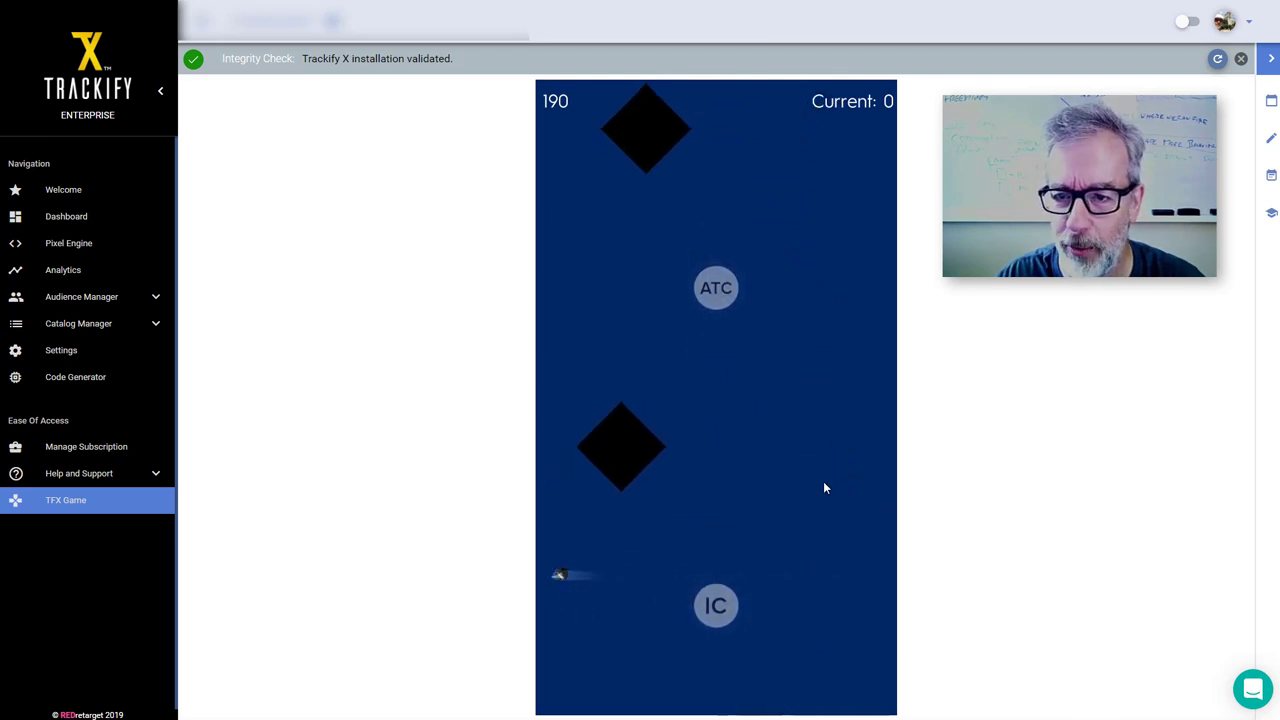
left_click(823, 487)
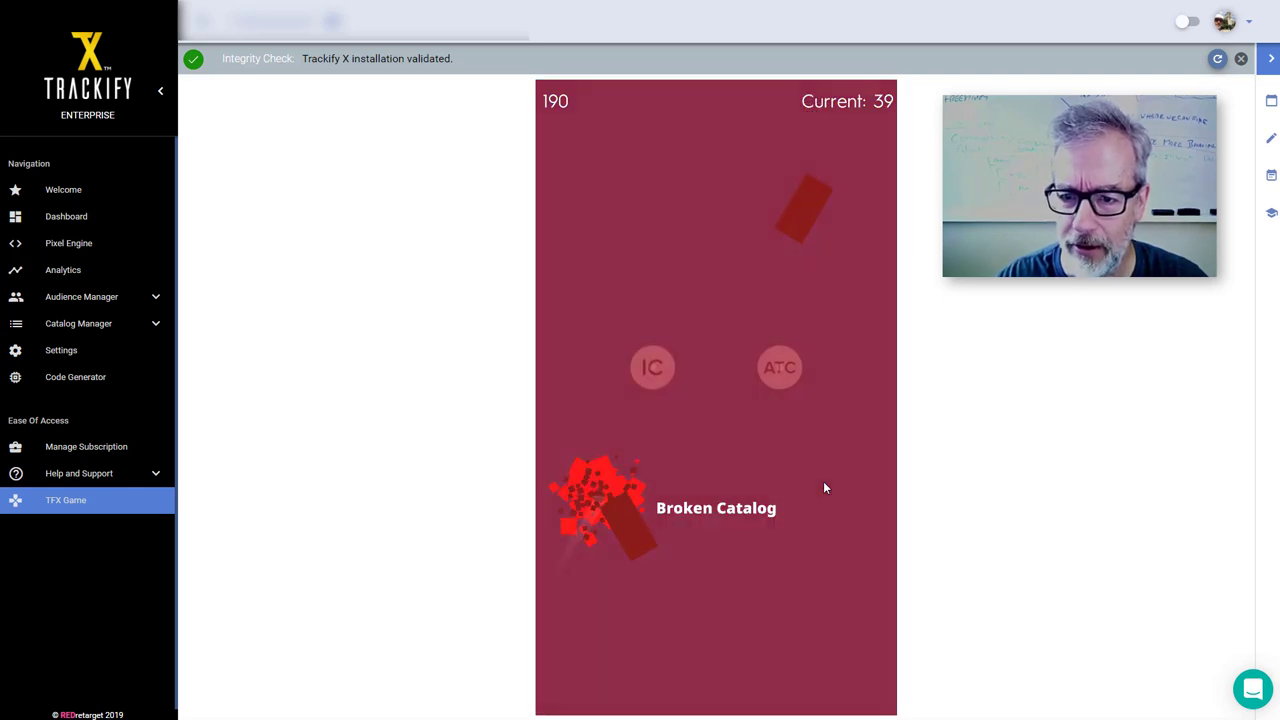
left_click(823, 481)
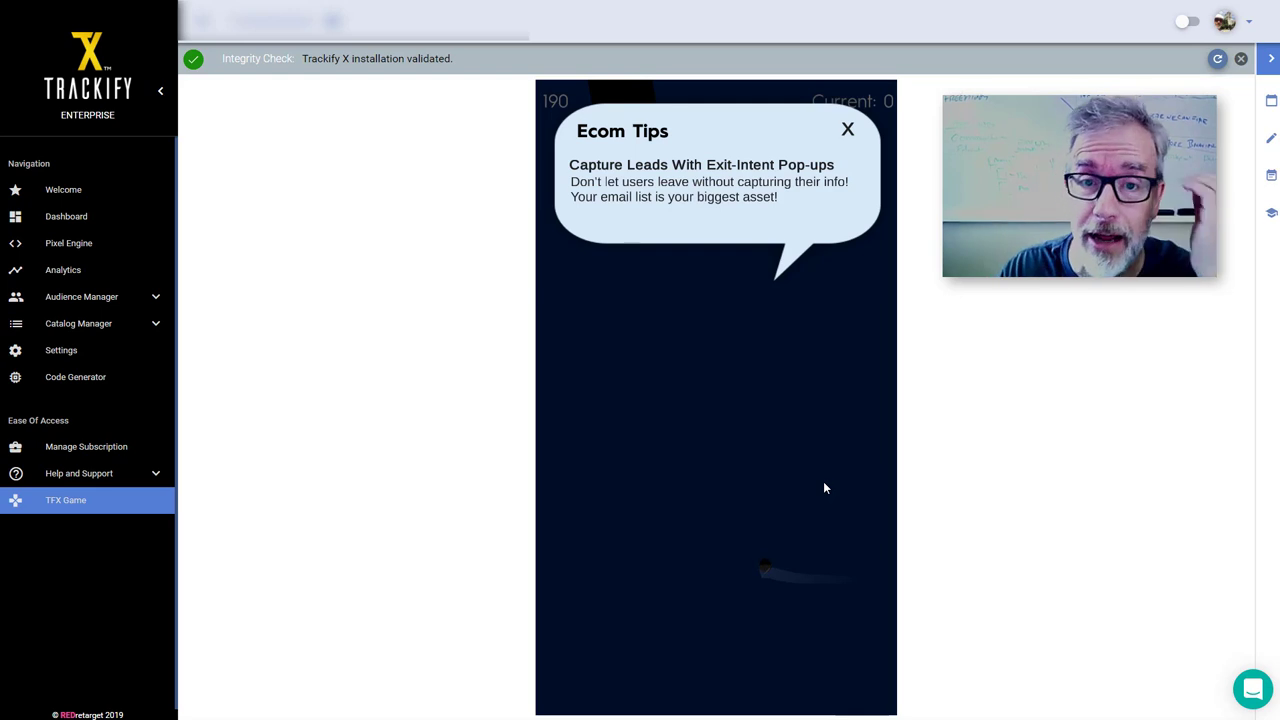
left_click(848, 131)
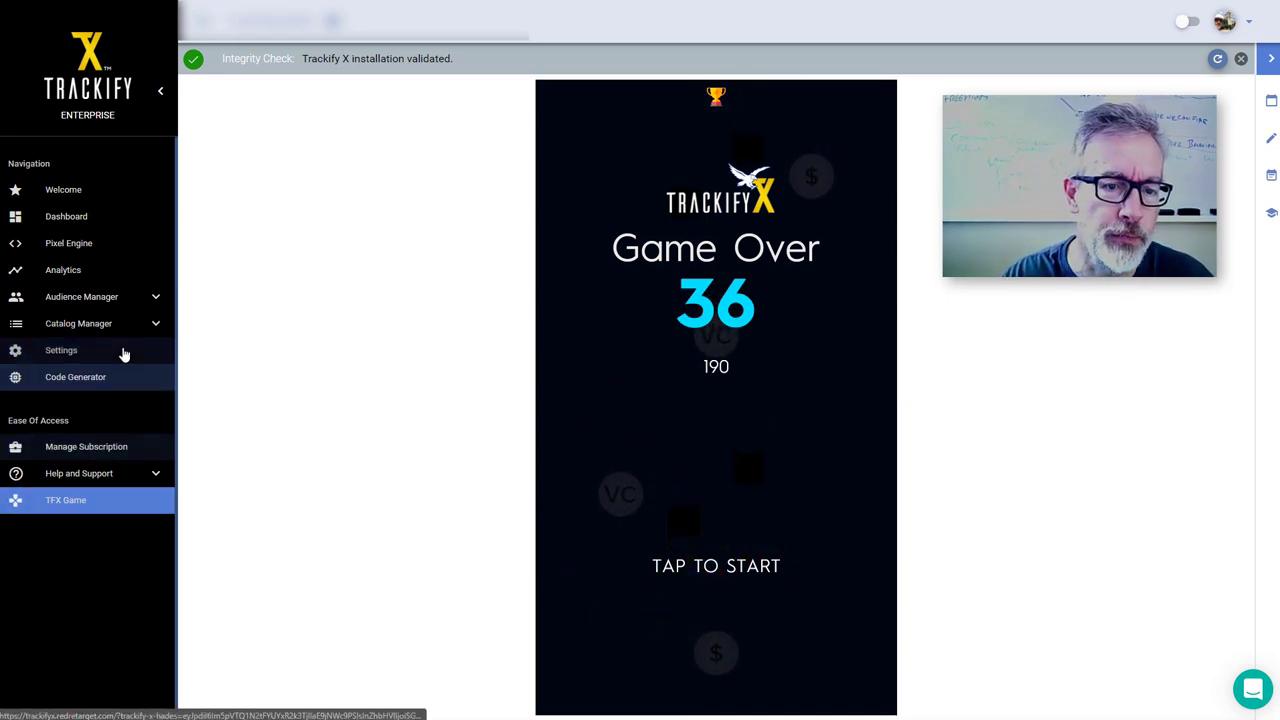
Open the Add Catalog page of the Catalog Manager
left_click(82, 327)
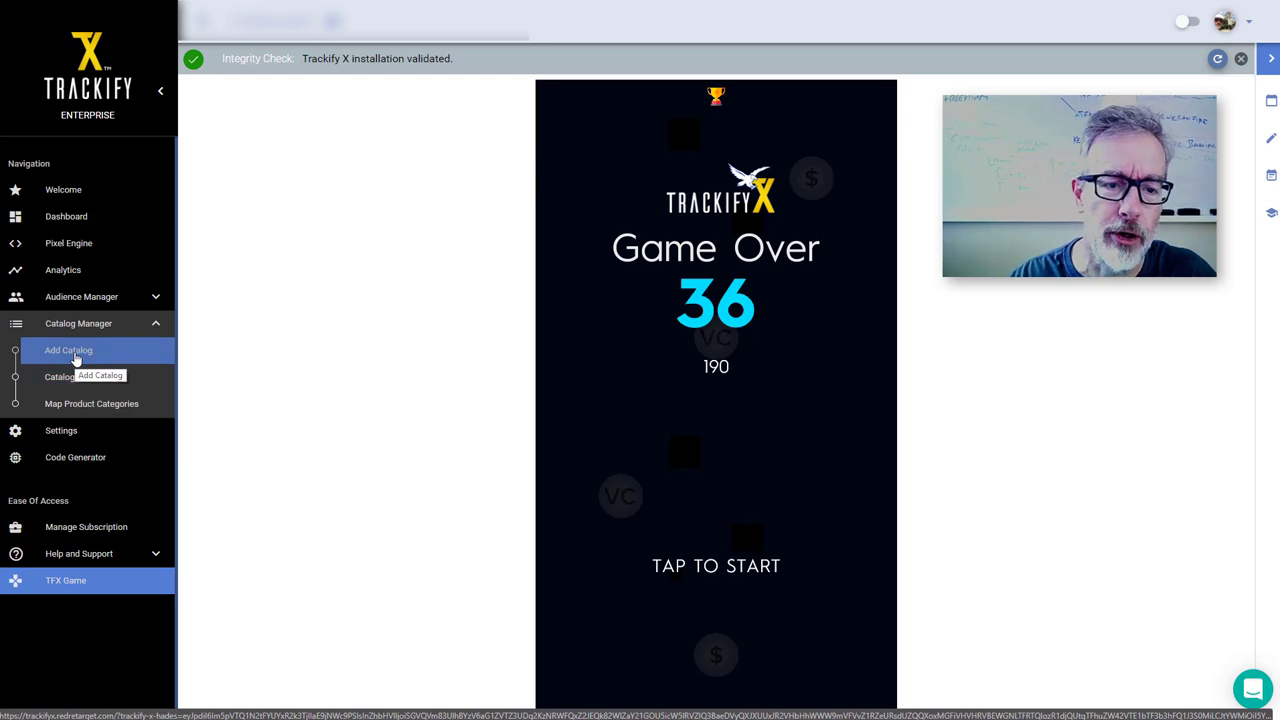
left_click(75, 356)
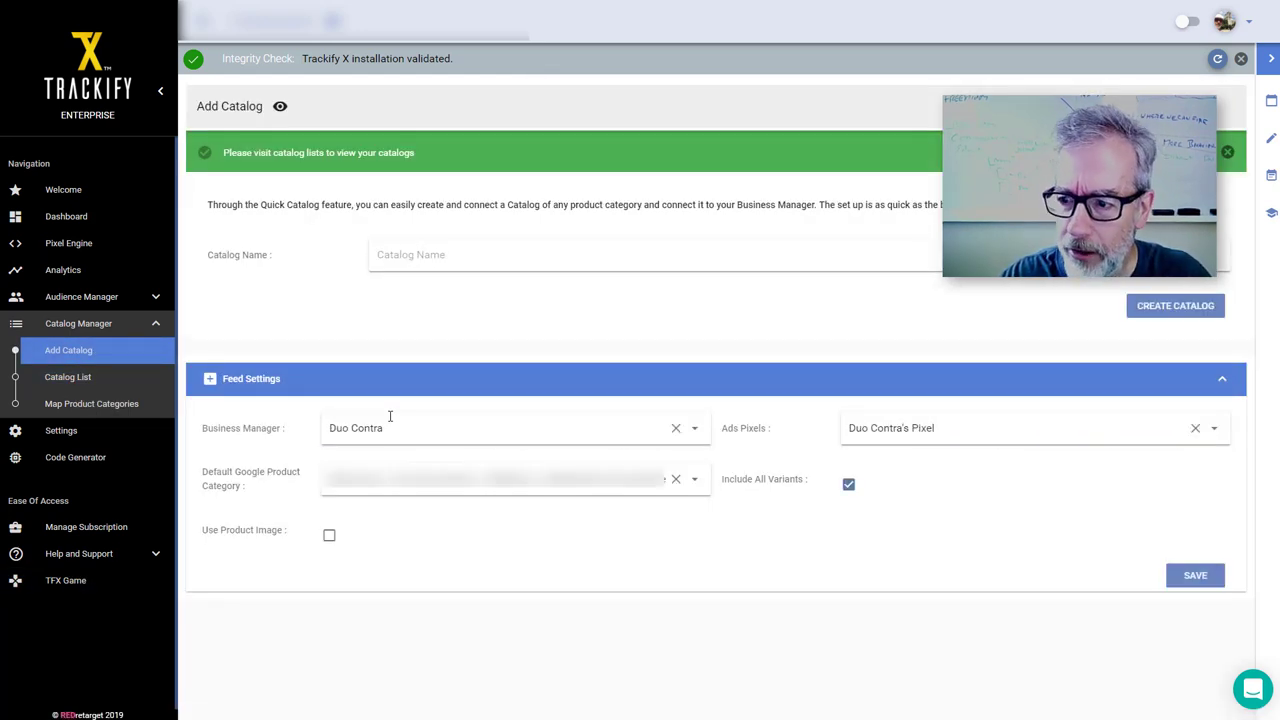
left_click(675, 482)
left_click(504, 486)
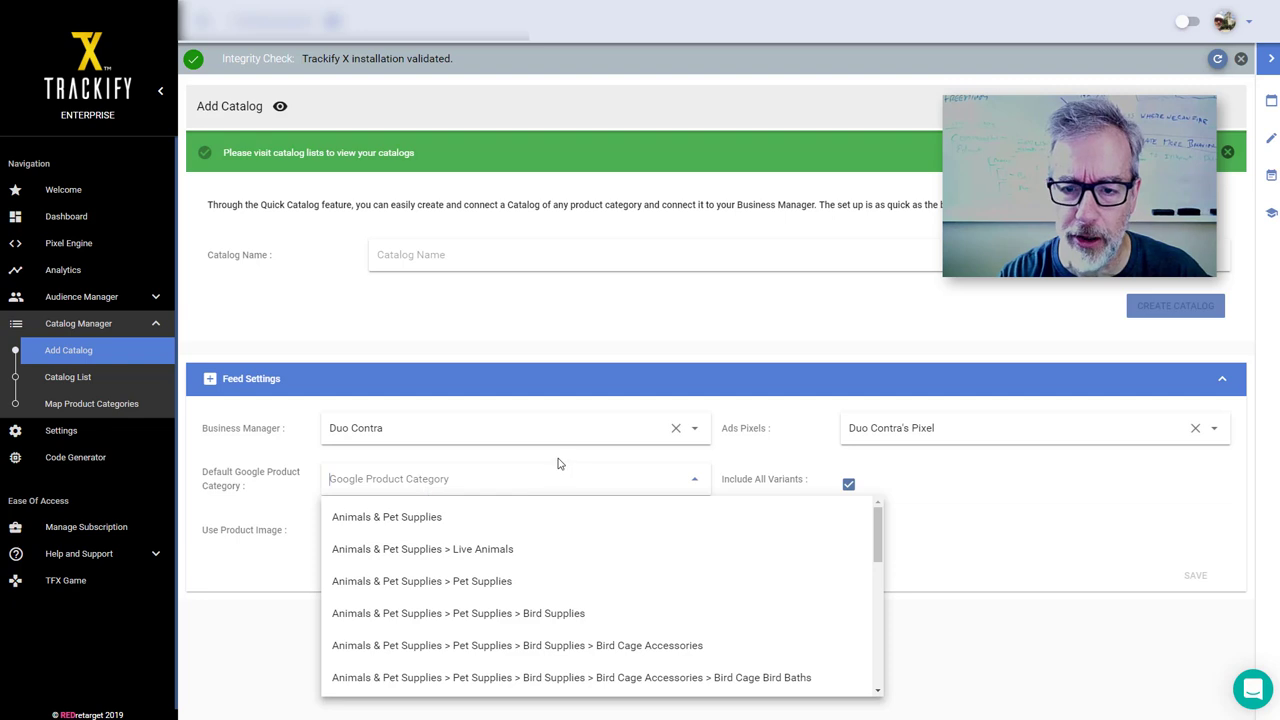
left_click(522, 478)
left_click(429, 481)
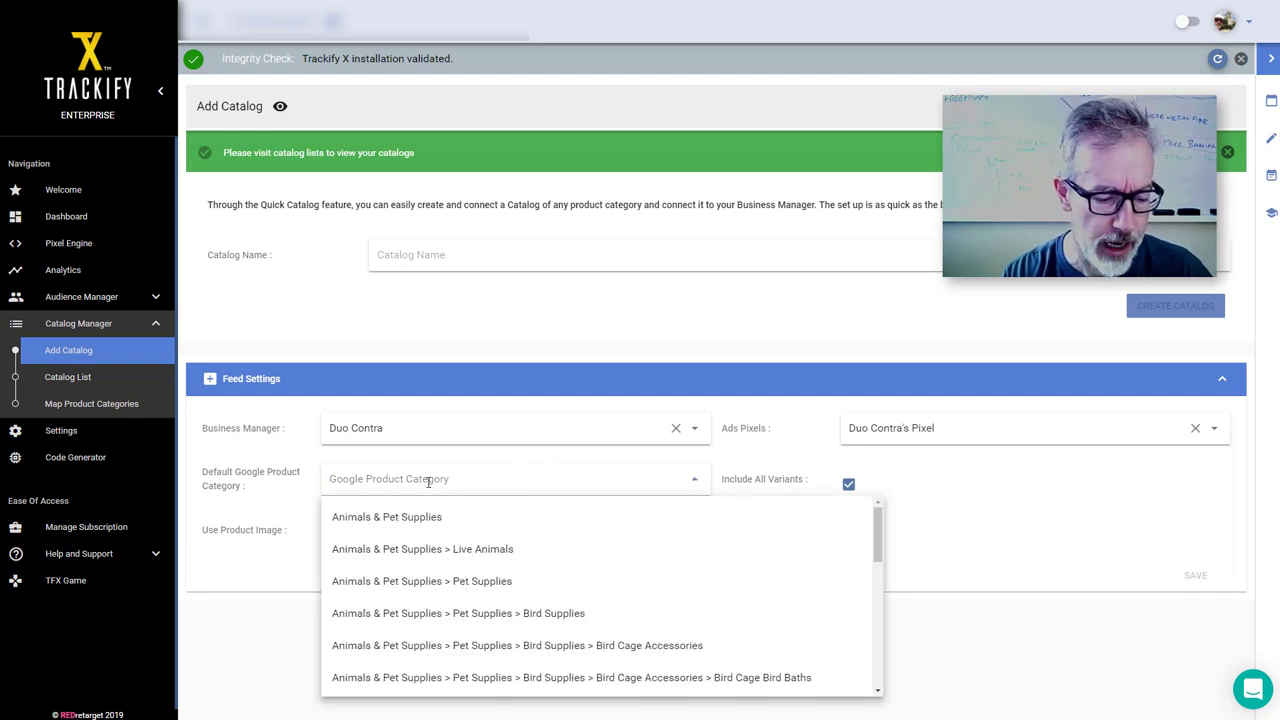
left_click(295, 500)
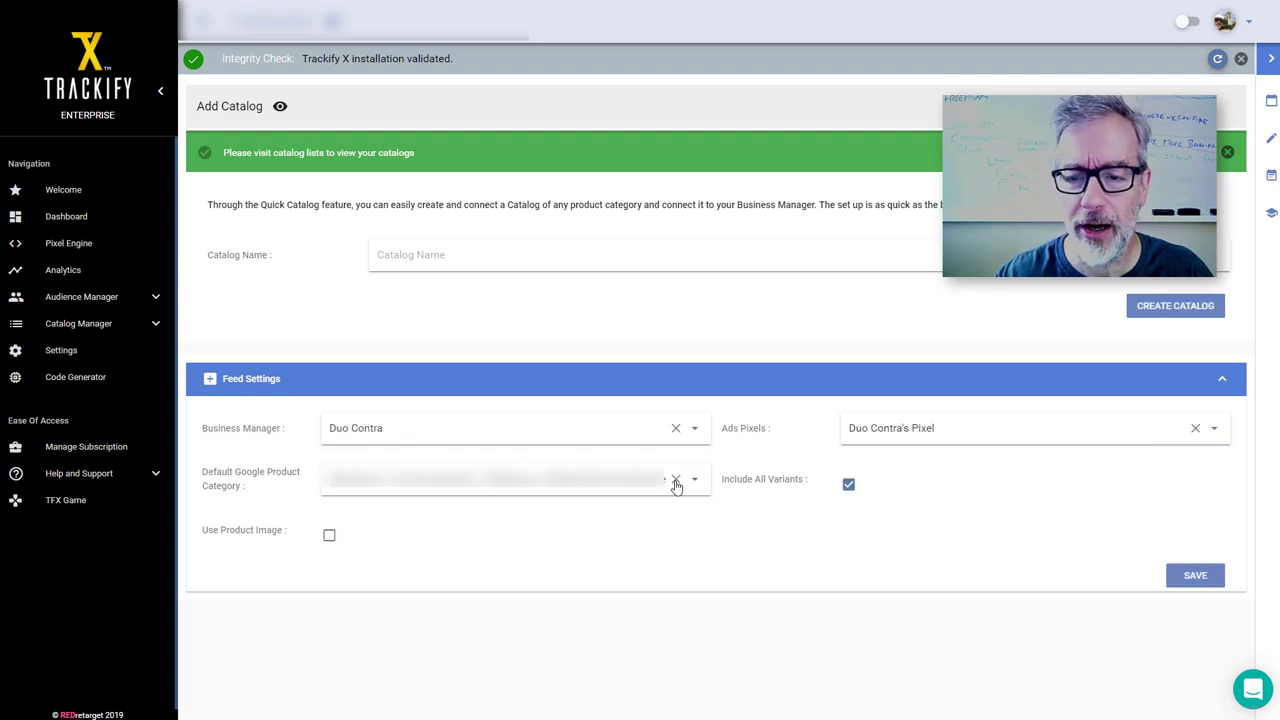
Set the default Google product category to Apparel & Accessories > Clothing > Shirts & Tops and turn off Include All Variants
left_click(675, 480)
left_click(466, 488)
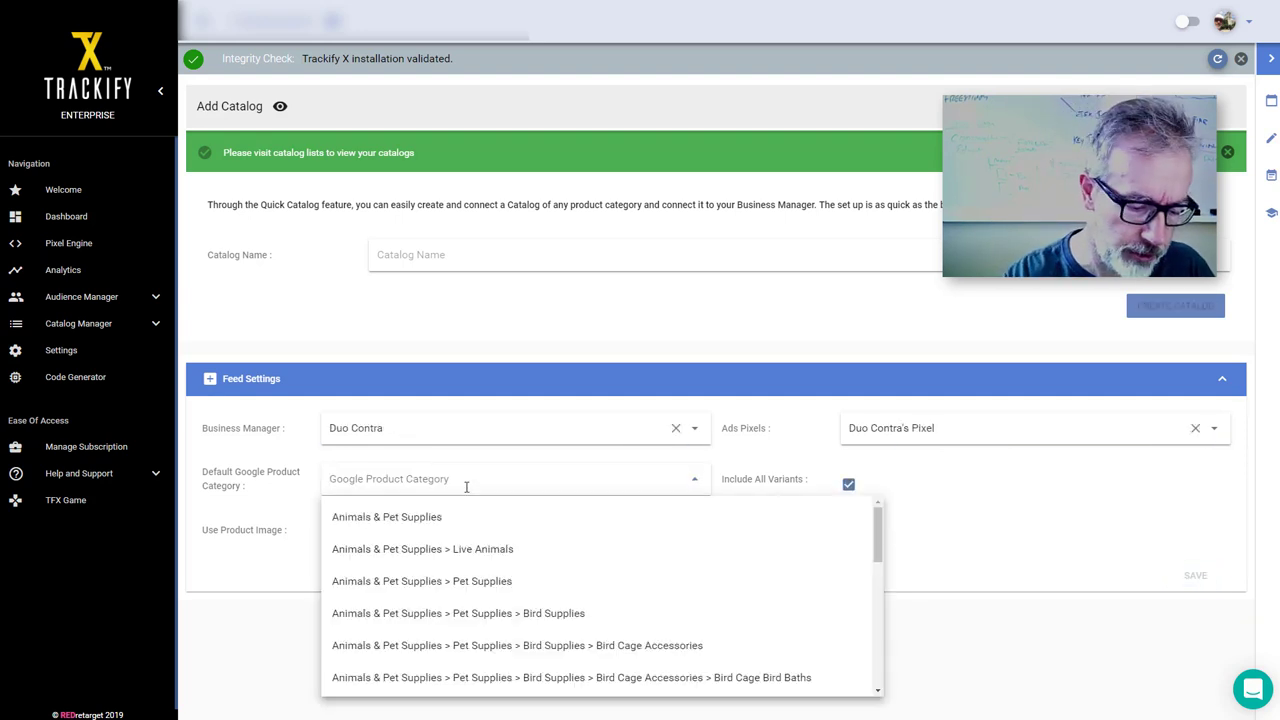
type("shirt")
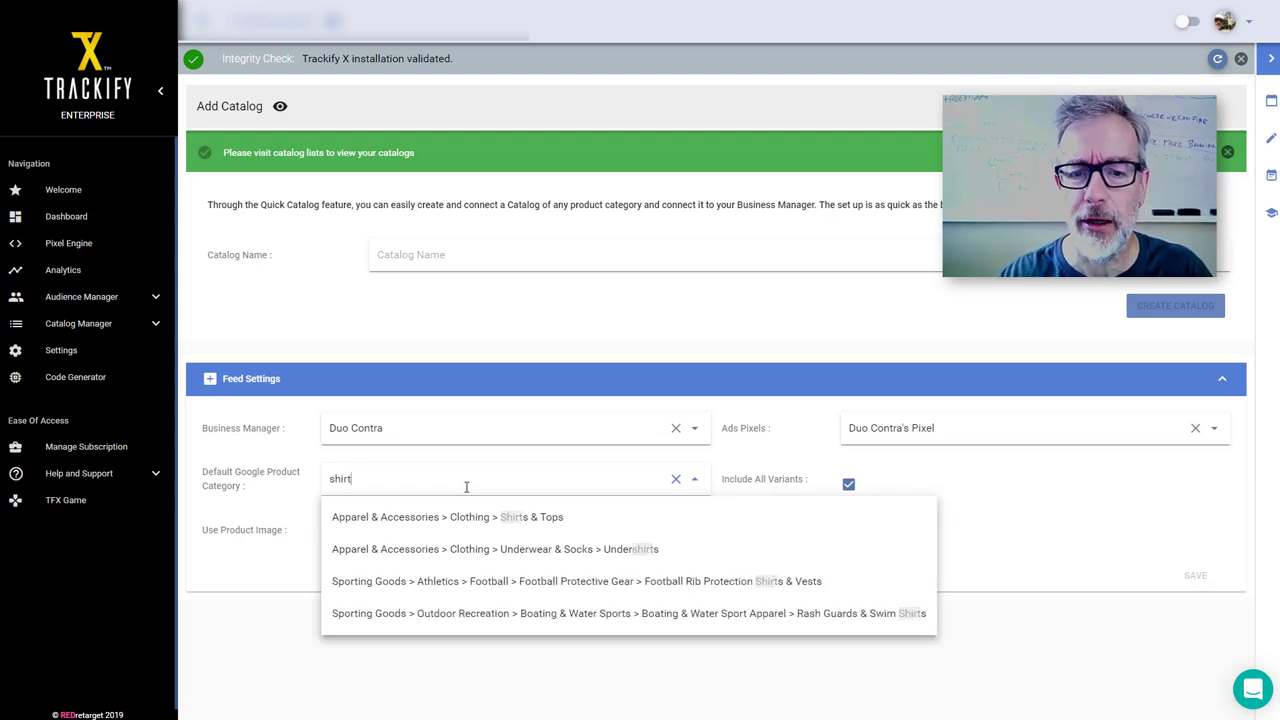
type("s")
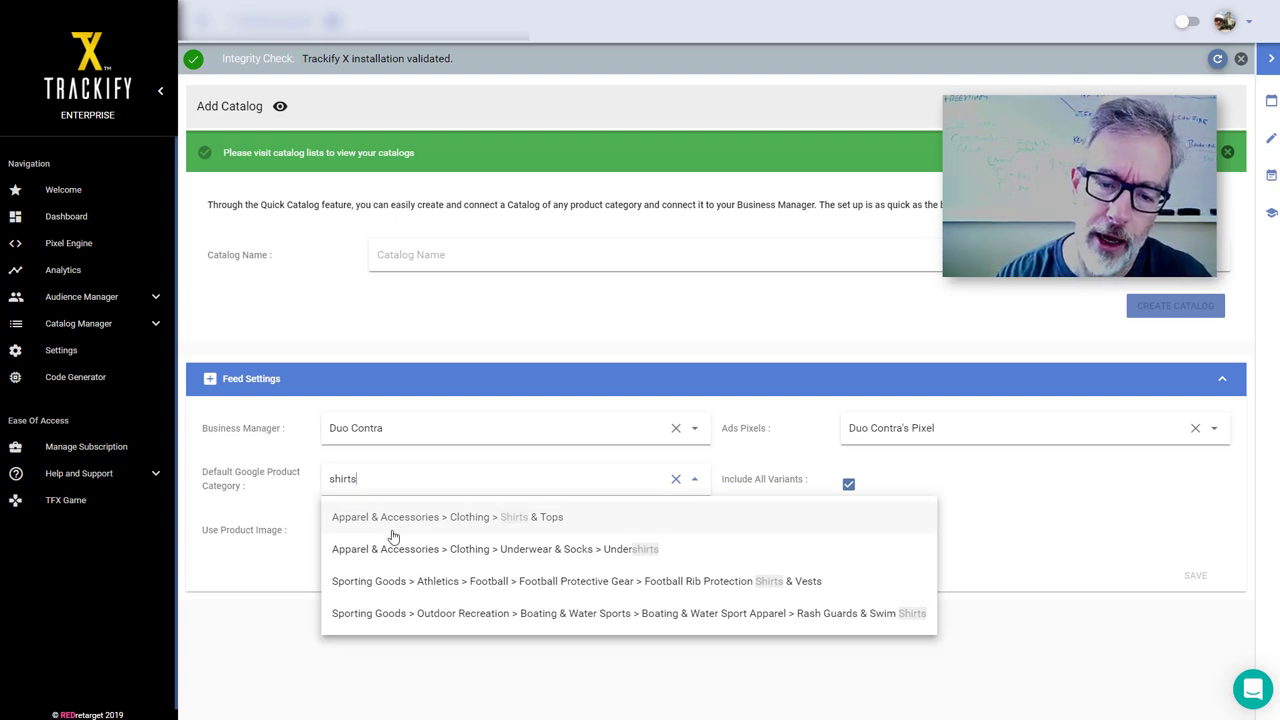
left_click(492, 520)
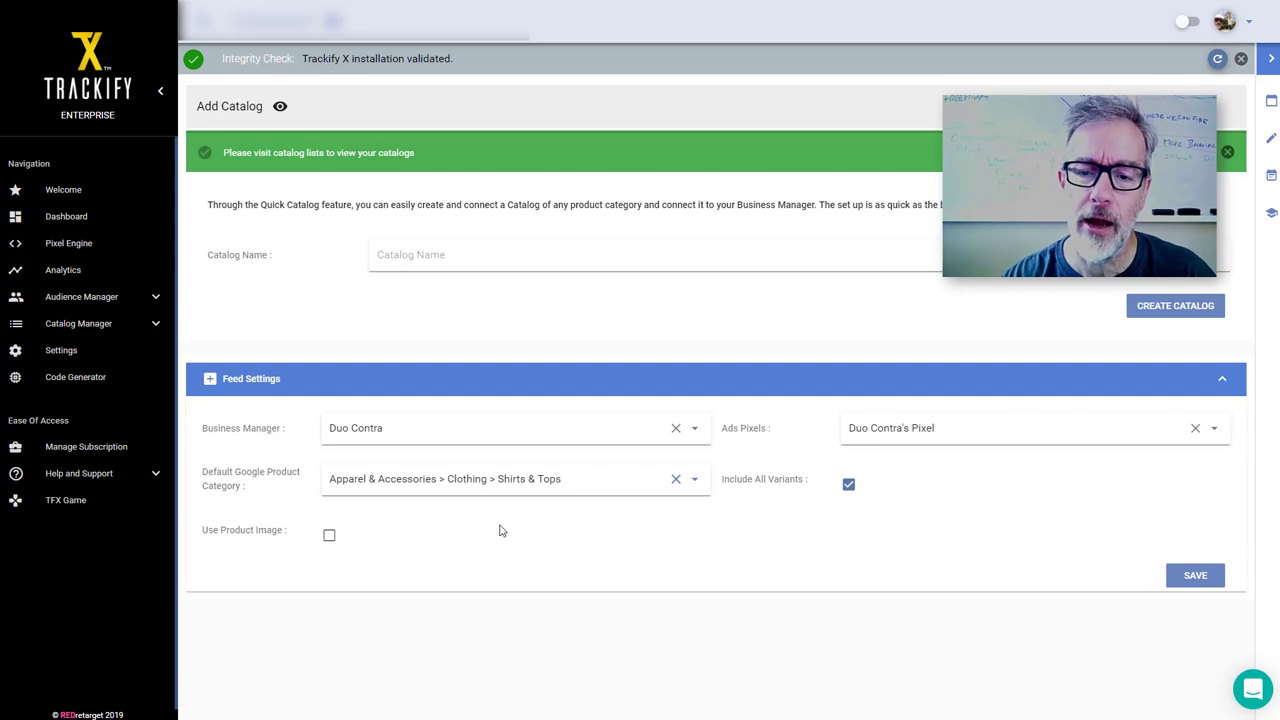
left_click(848, 487)
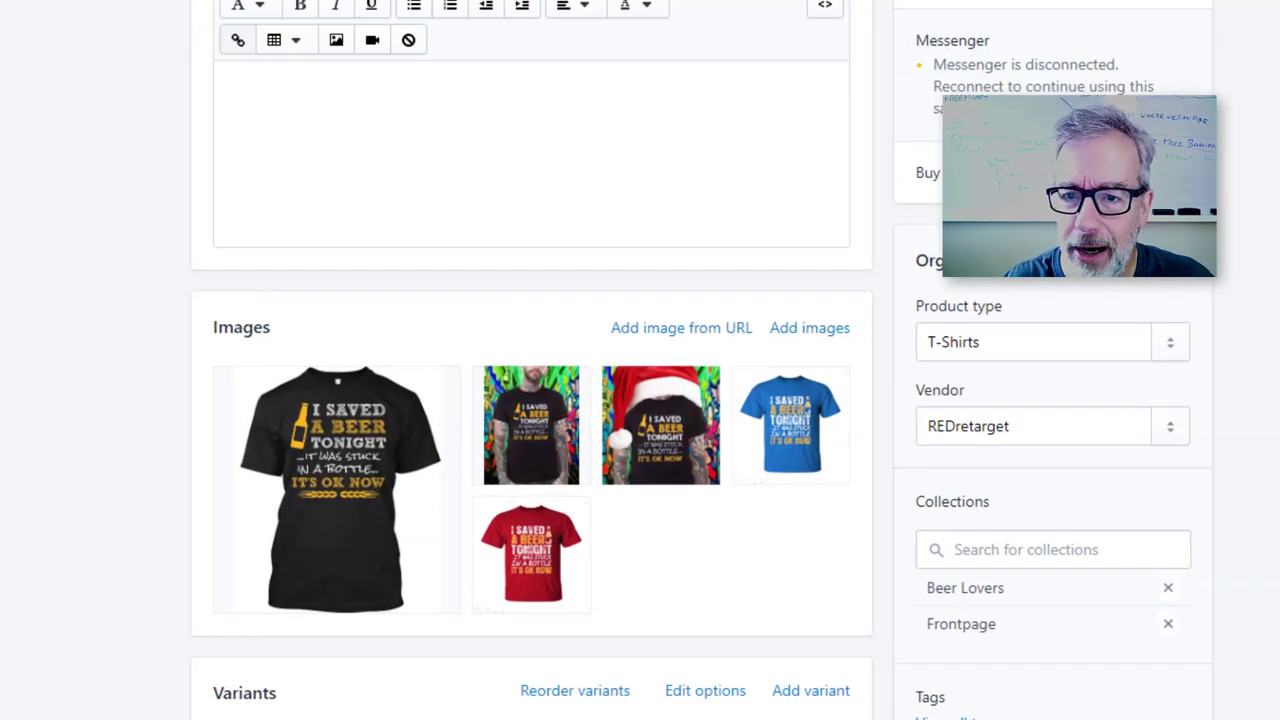
Move the black T-shirt image to third place in the Shopify product's images, and enable Use Product Image in Trackify's feed settings
scroll(530, 360, "down", 5)
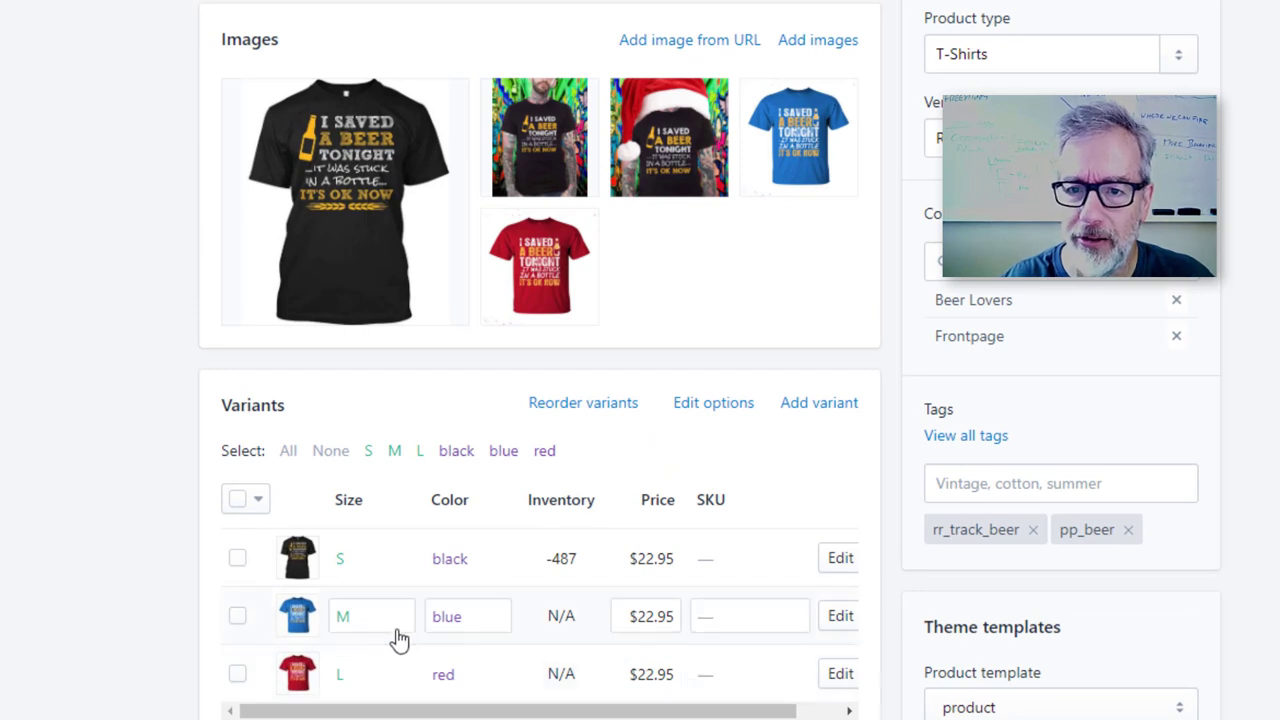
mouse_move(323, 214)
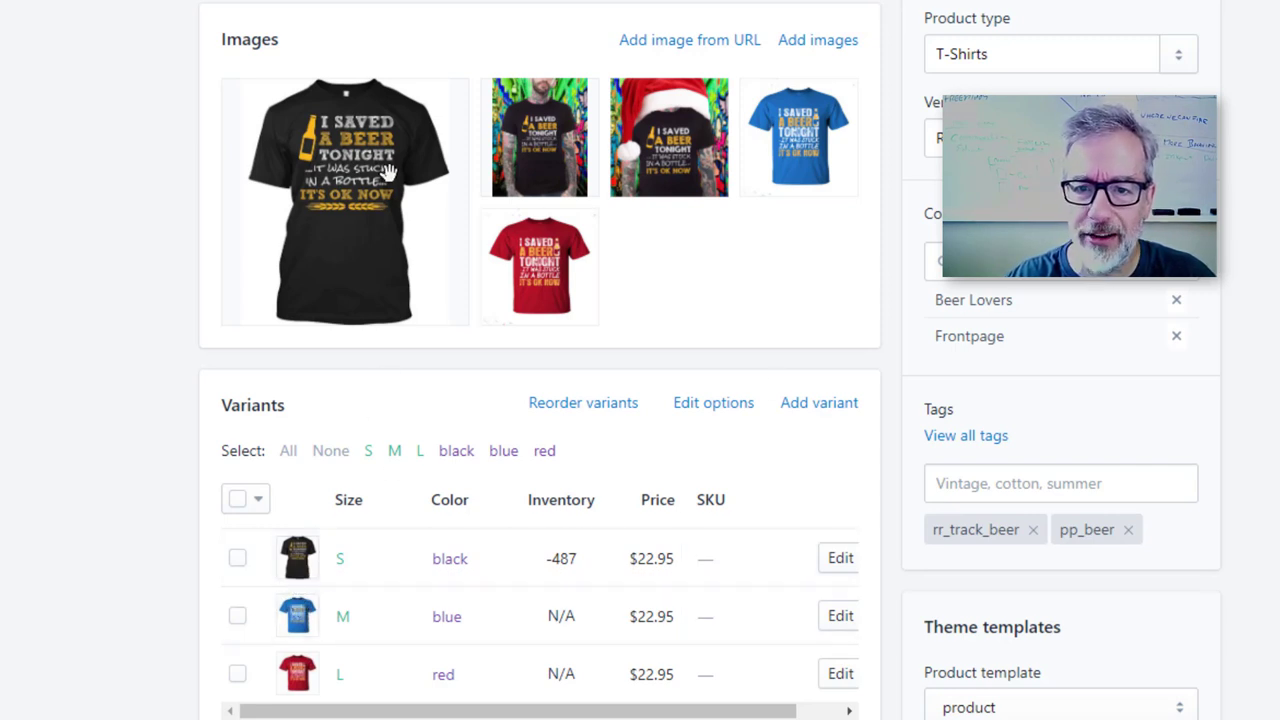
left_click_drag(388, 172, 680, 160)
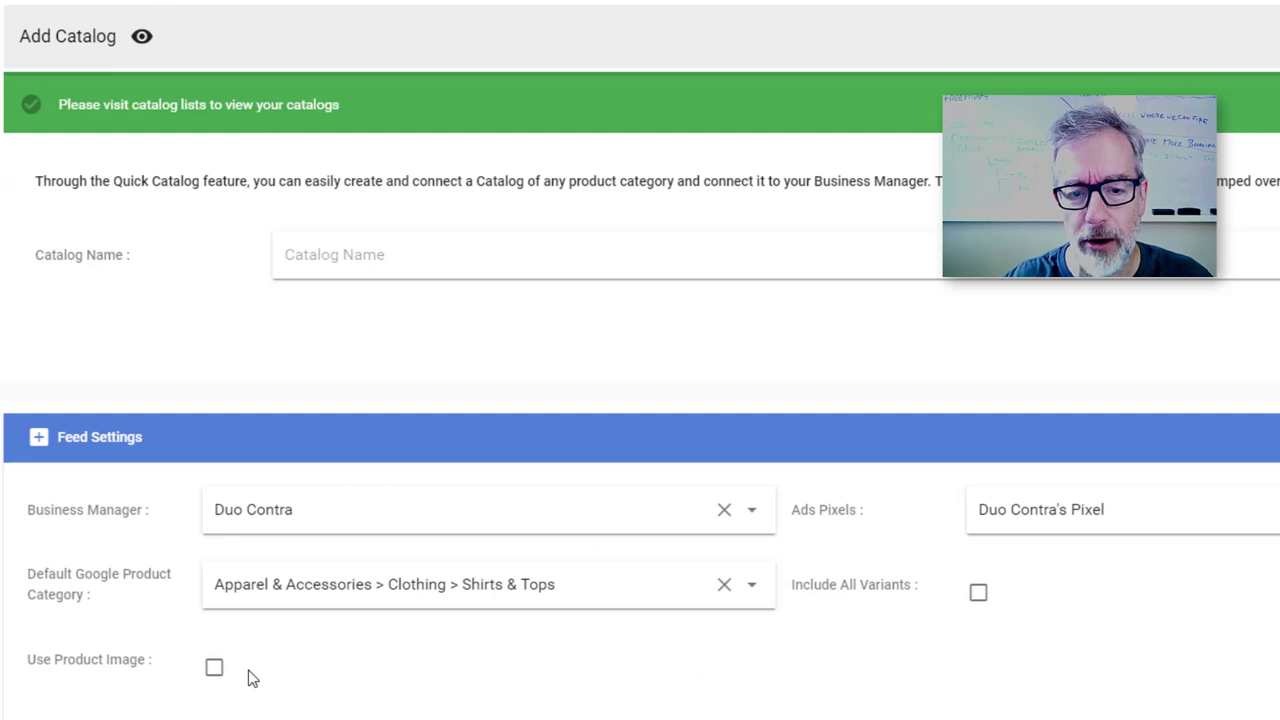
left_click(215, 668)
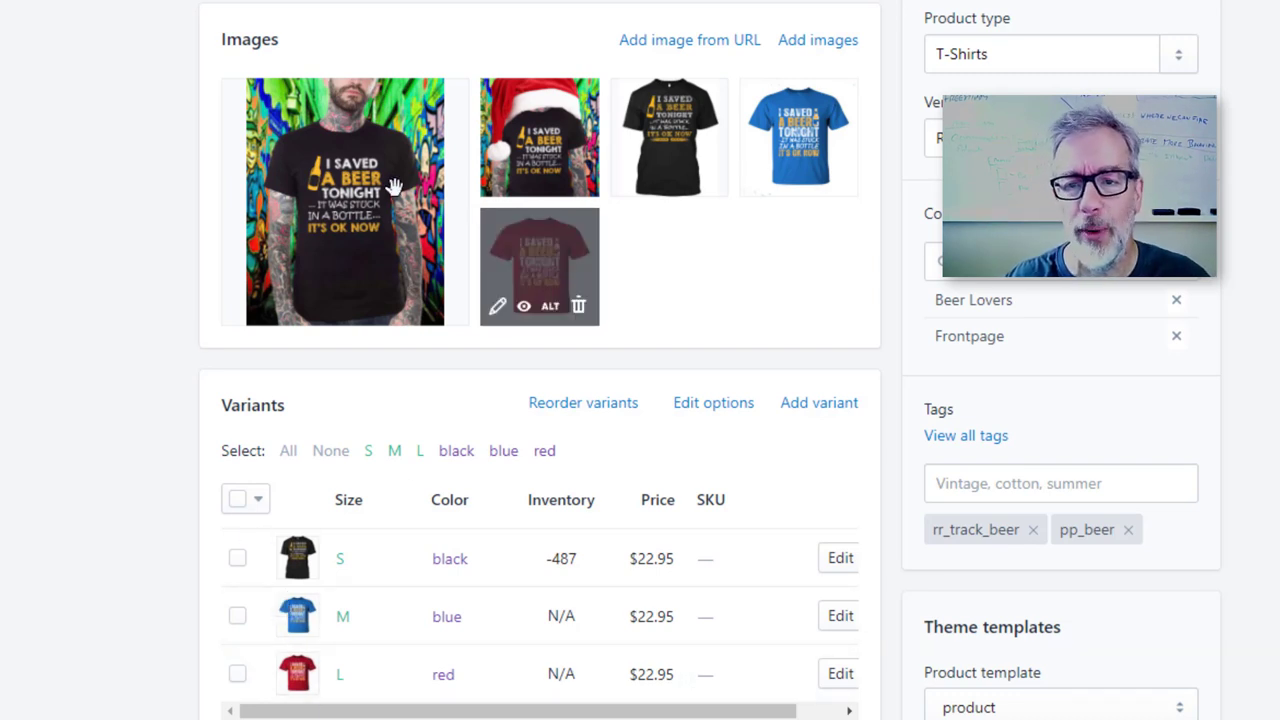
Back in the Shopify product images, move the tattooed model photo to the end and the Santa hat photo between the blue and red shirts
left_click_drag(340, 206, 477, 377)
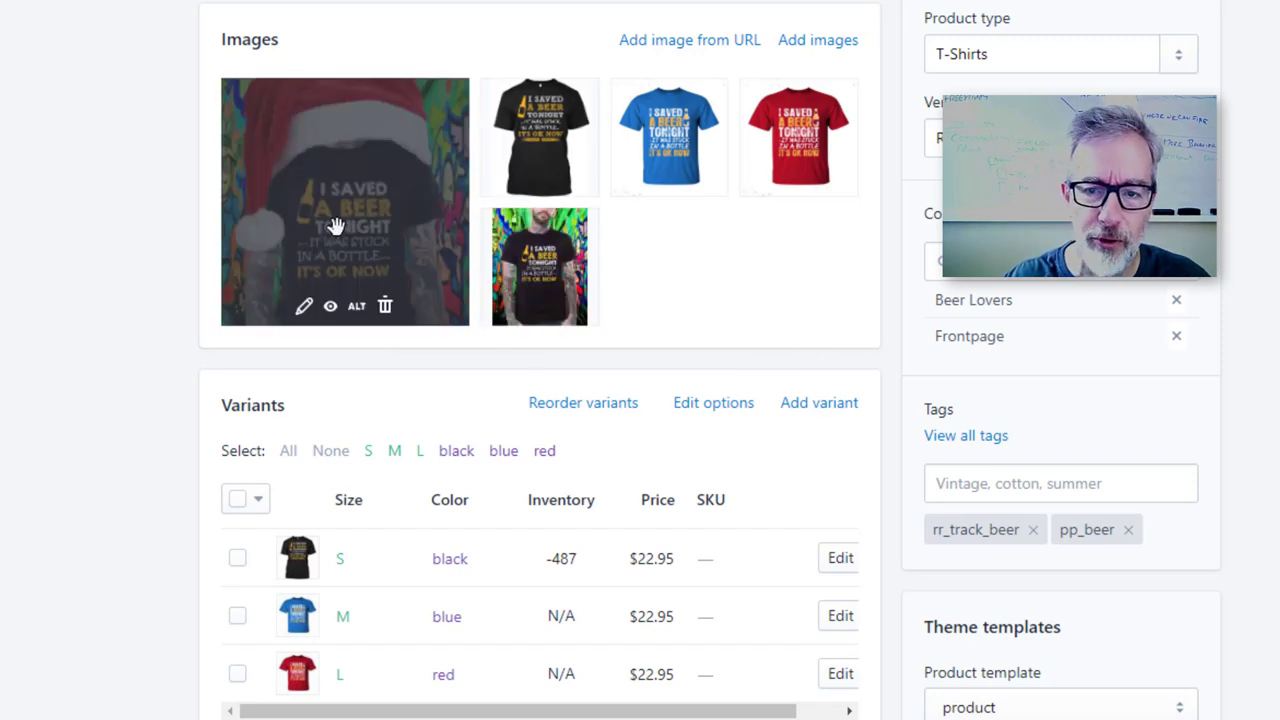
left_click_drag(423, 200, 665, 150)
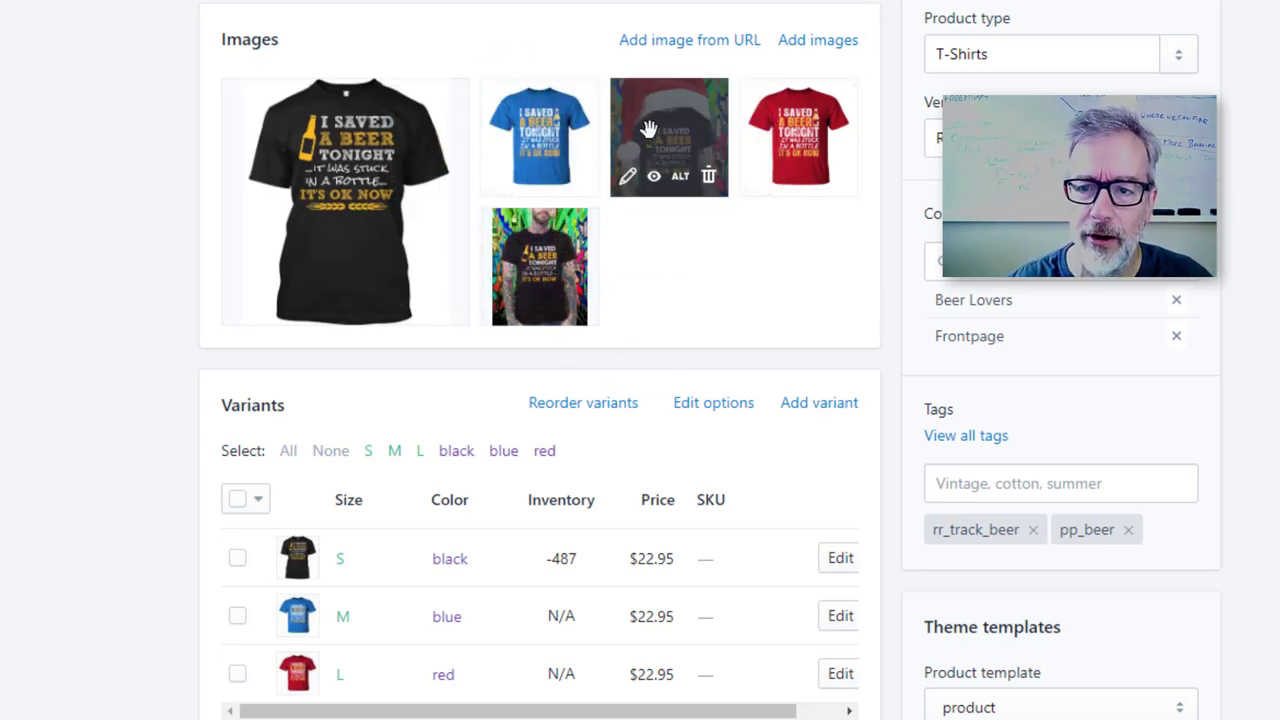
Reorder the Shopify product images so the tattooed model photo follows the red shirt and the Santa hat photo comes last
left_click_drag(649, 128, 610, 282)
mouse_move(529, 283)
left_mouse_down()
mouse_move(617, 194)
mouse_move(541, 266)
left_mouse_up()
left_click_drag(665, 145, 600, 305)
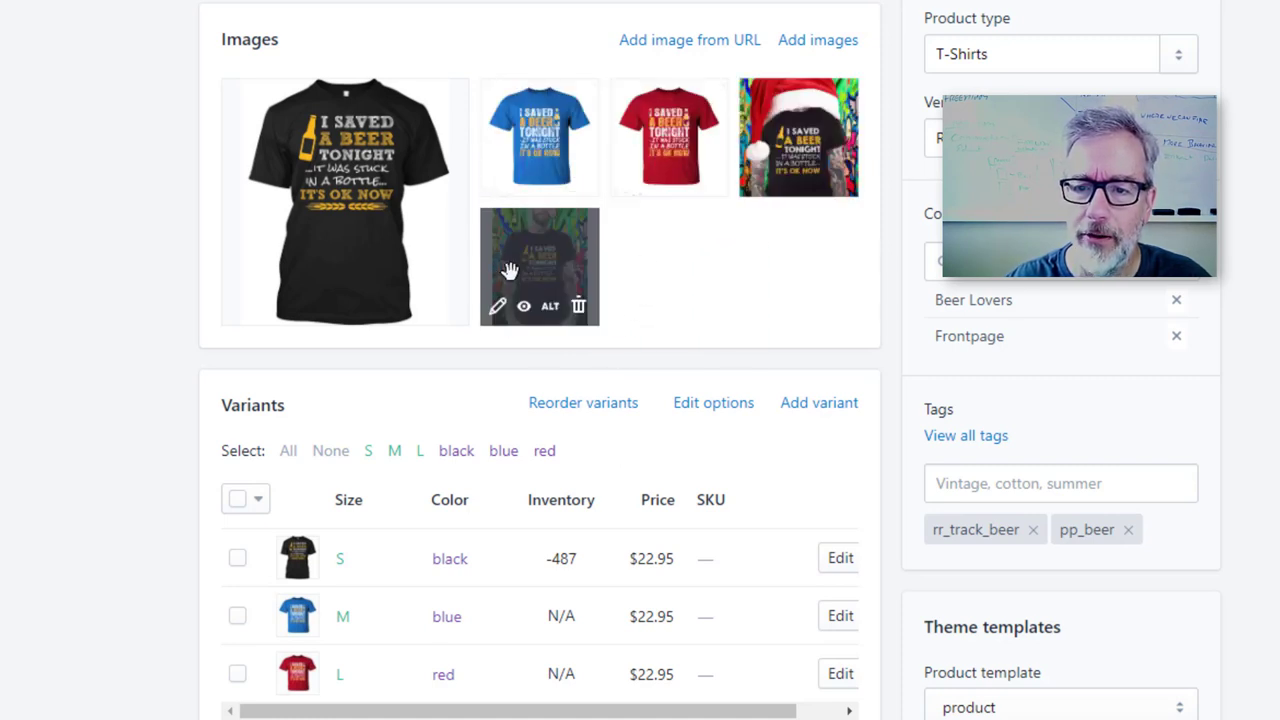
left_click_drag(506, 266, 674, 332)
left_click_drag(668, 140, 790, 142)
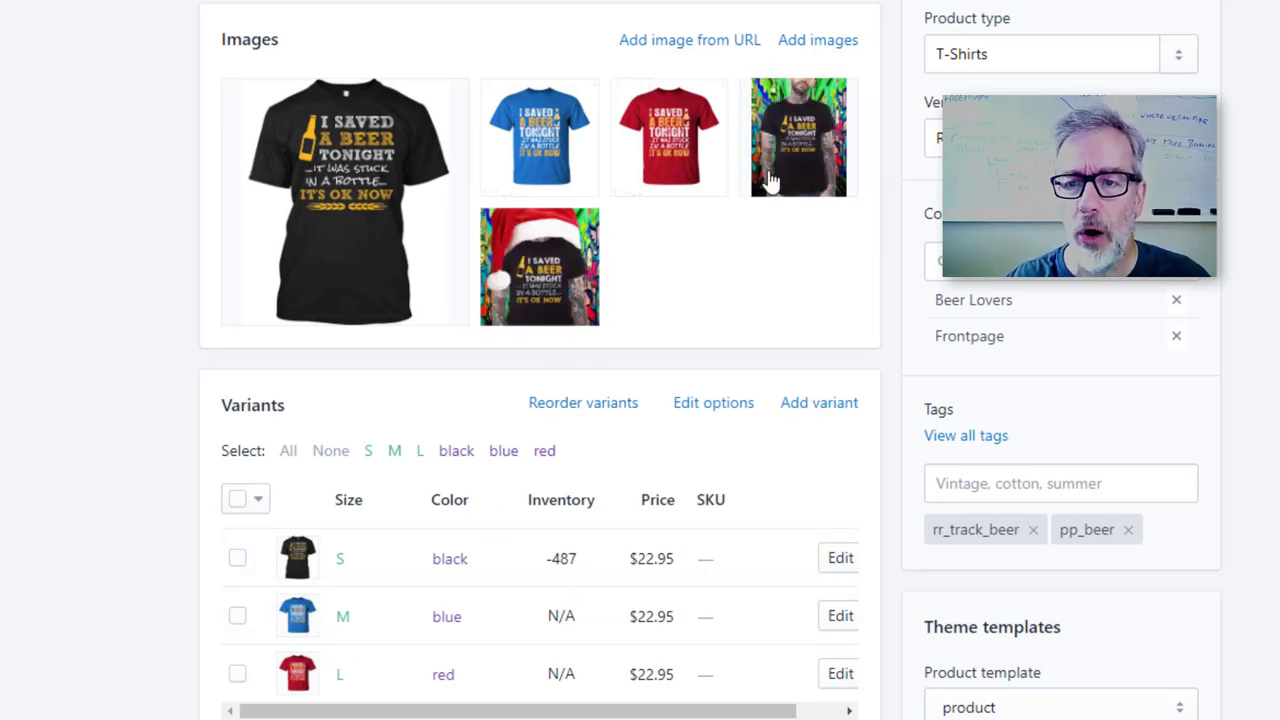
mouse_move(586, 327)
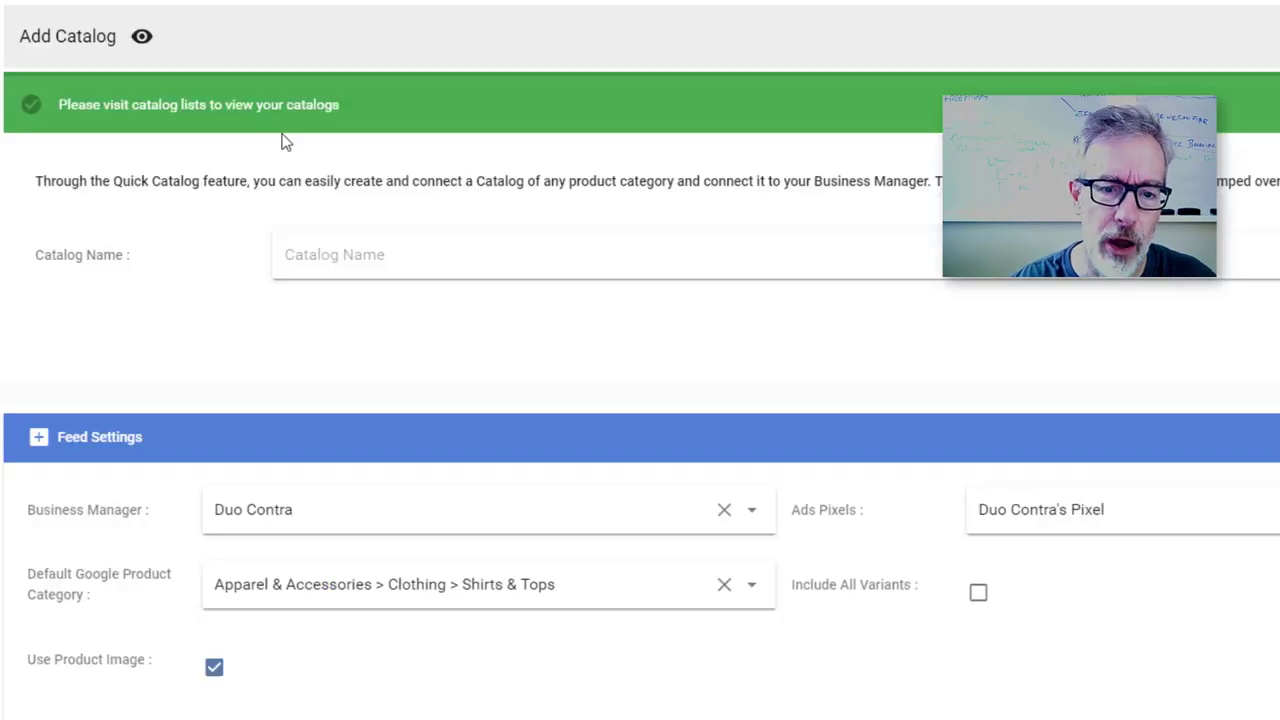
In Trackify's Add Catalog page, turn off Use Product Image, name the catalog test 123 varimg, and save the feed settings
left_click(212, 670)
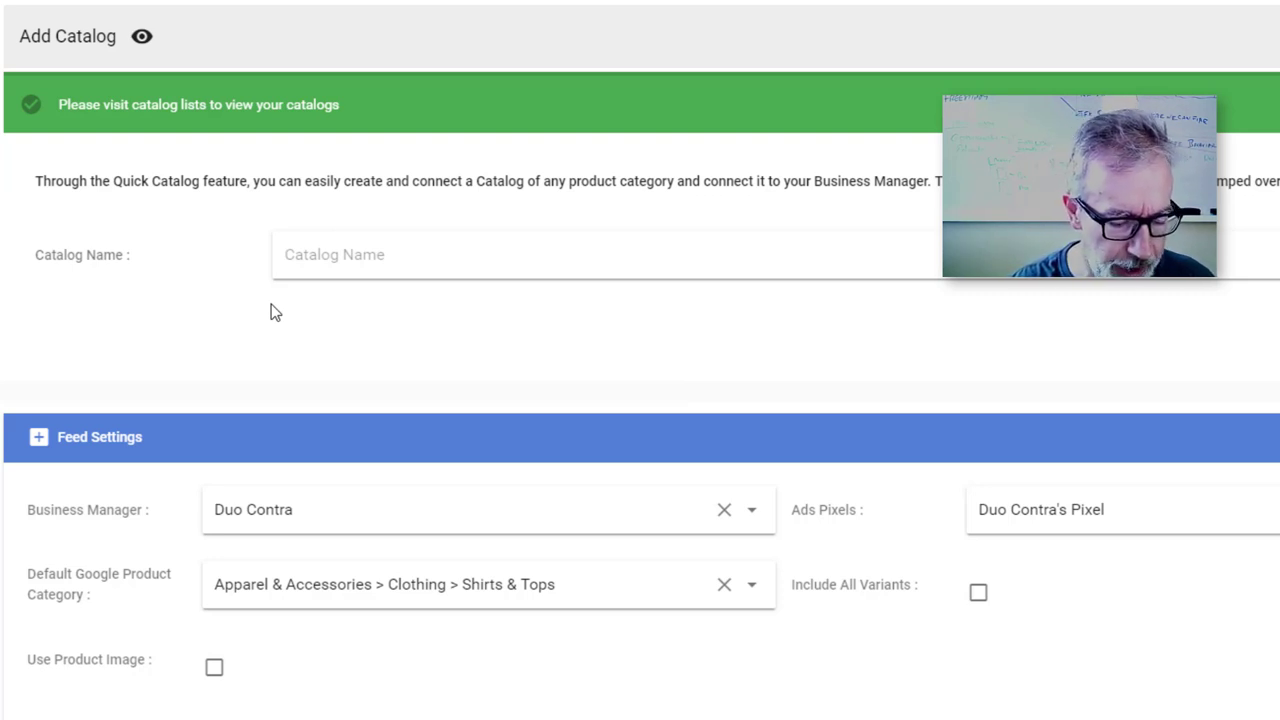
type("test")
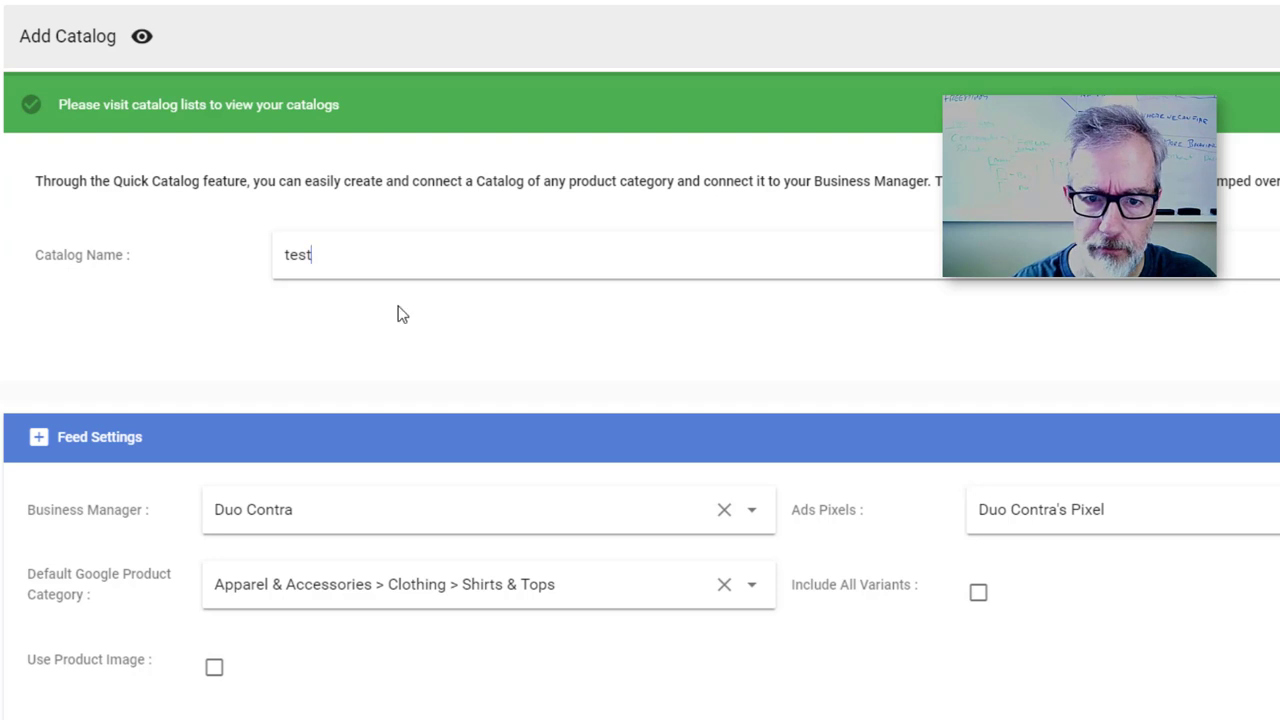
type("123 varimg")
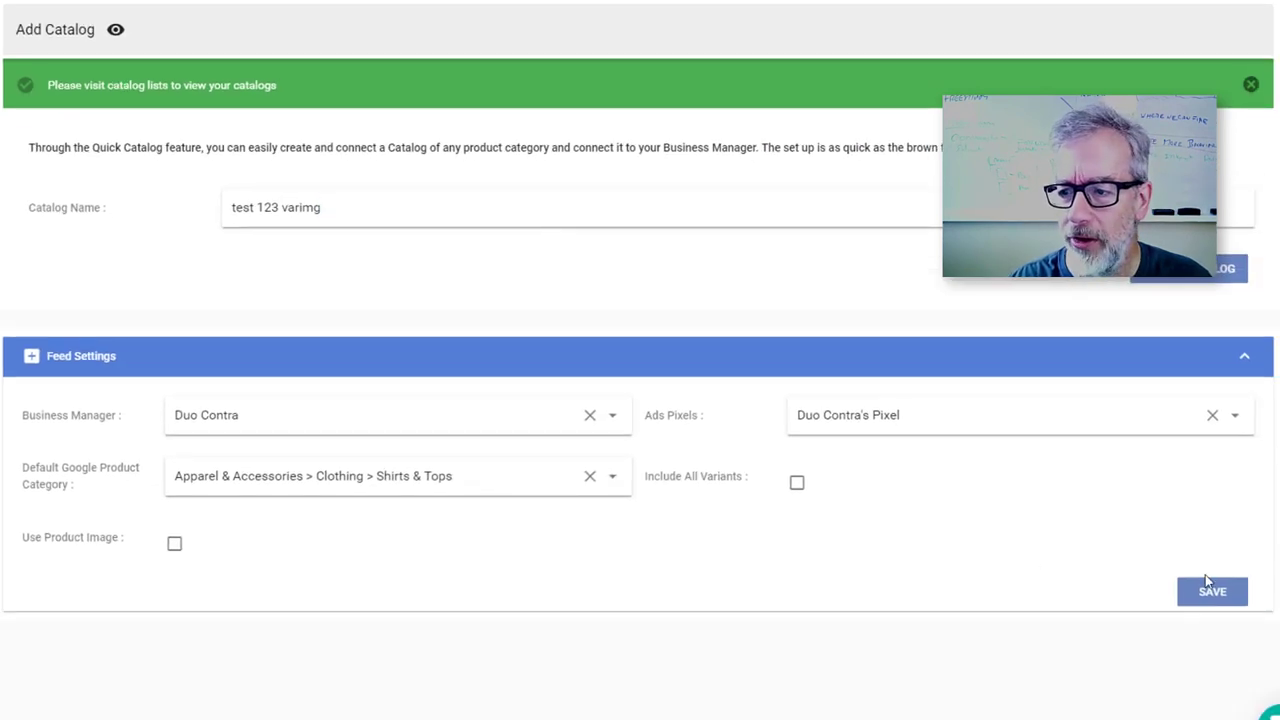
left_click(1209, 591)
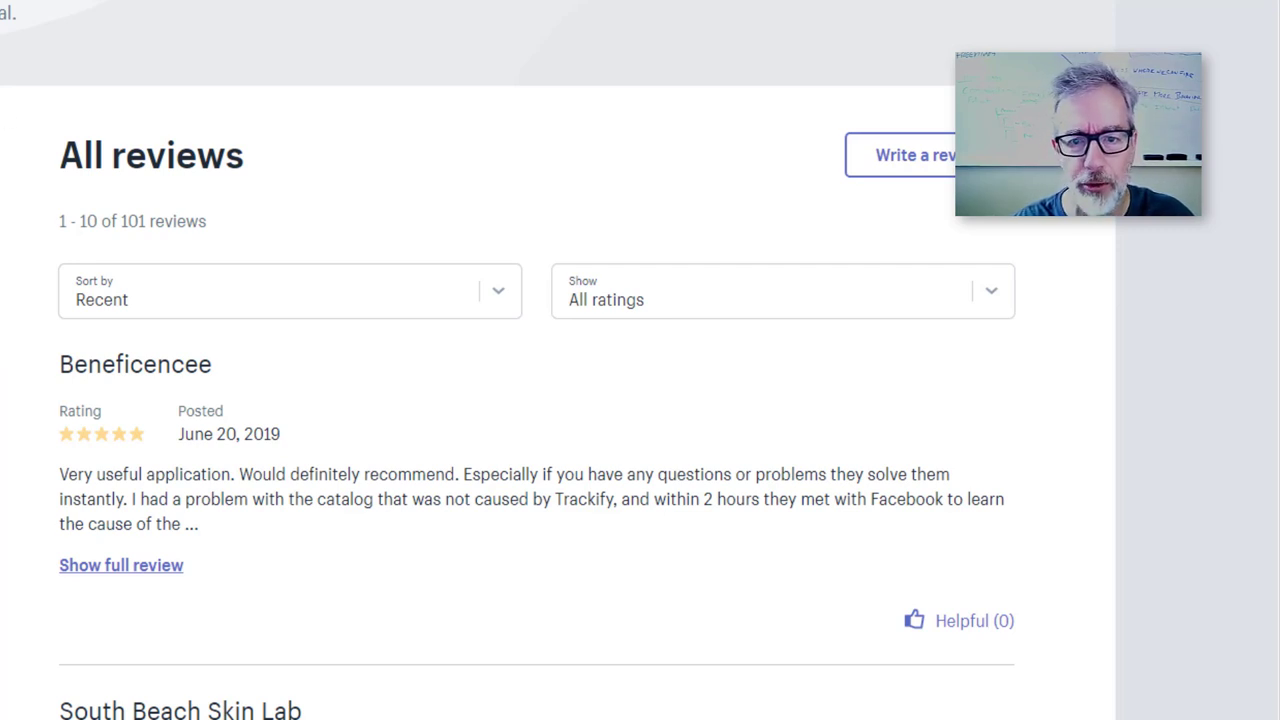
Read through the most recent merchant reviews on Trackify's app store listing
scroll(29, 209, "down", 3)
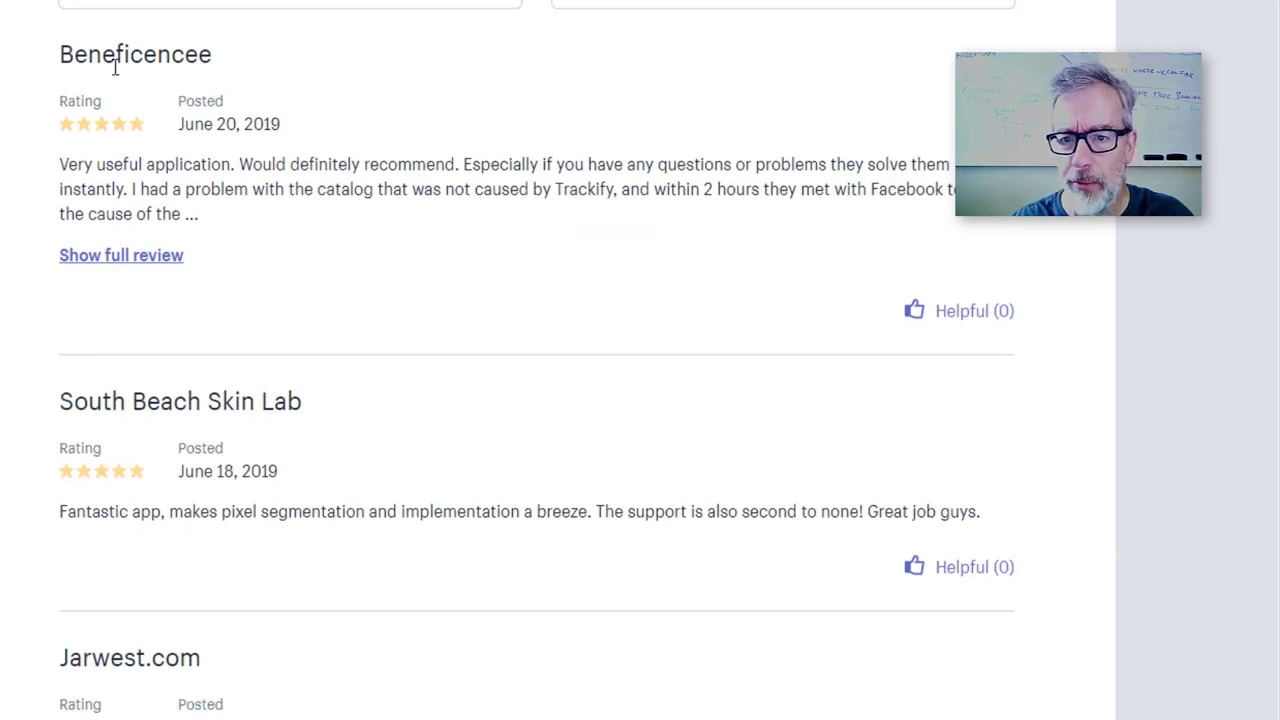
scroll(237, 255, "down", 3)
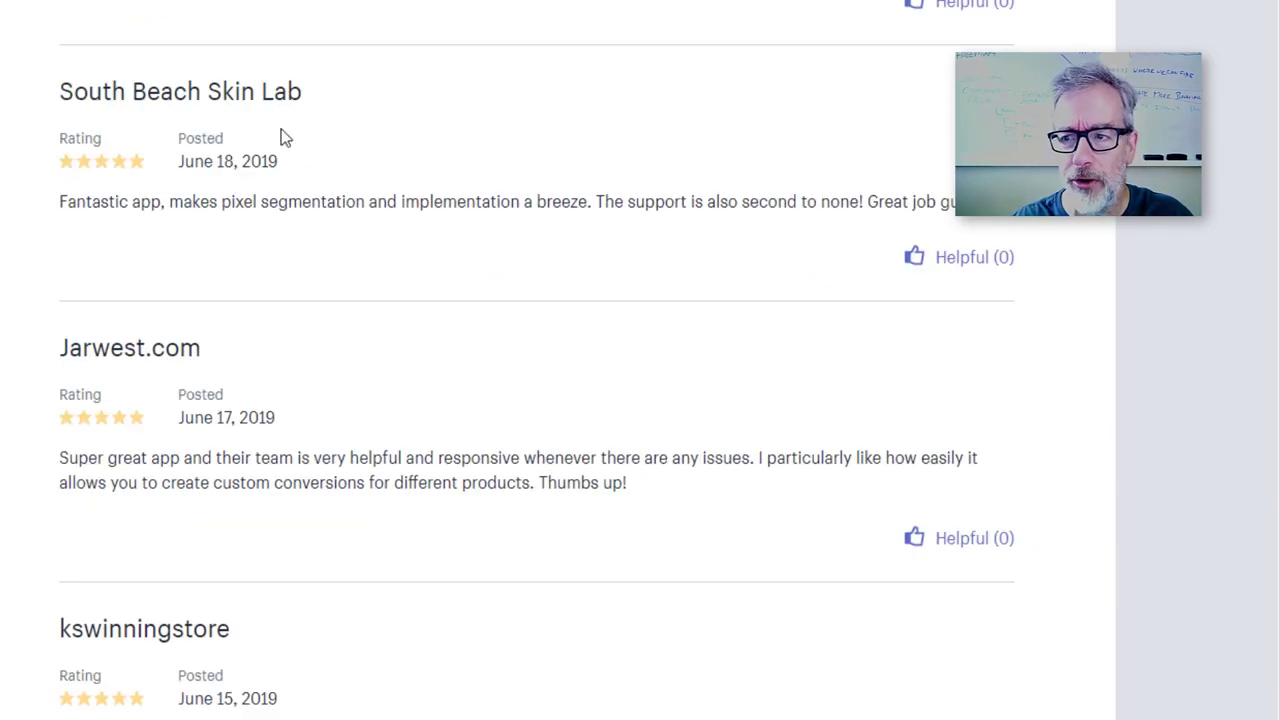
scroll(623, 91, "down", 1)
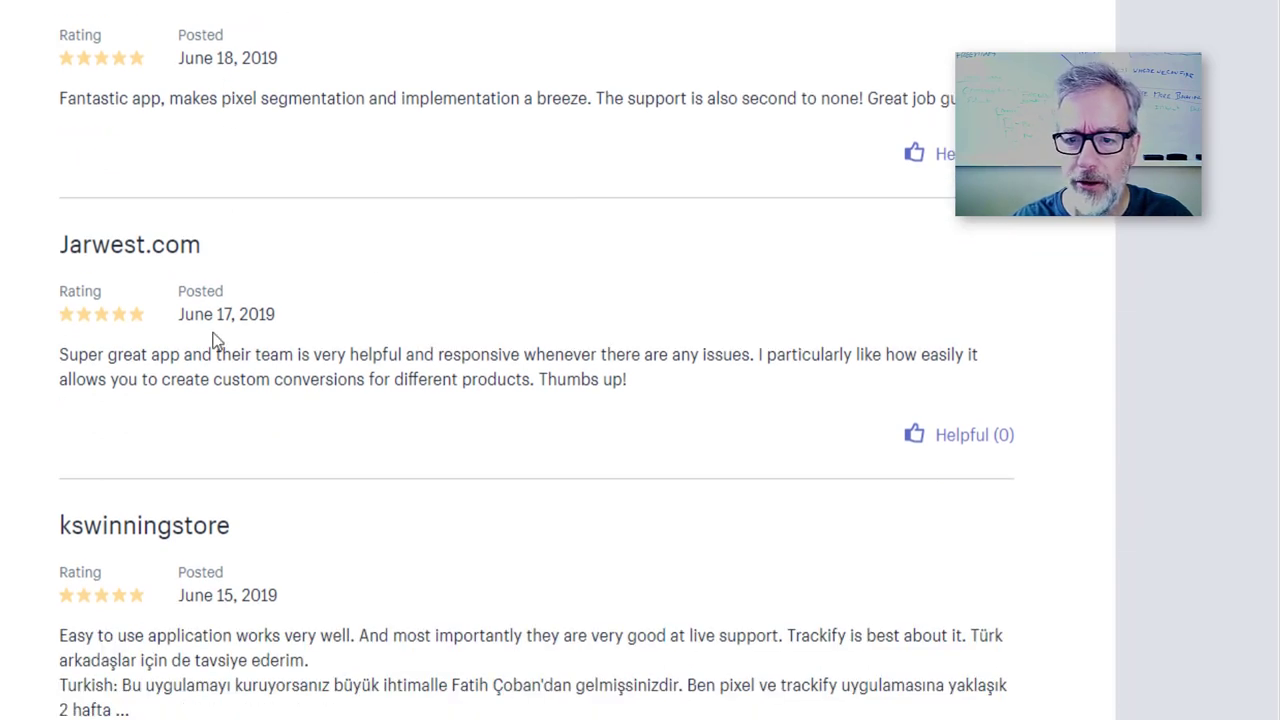
scroll(229, 452, "down", 2)
scroll(229, 452, "down", 2)
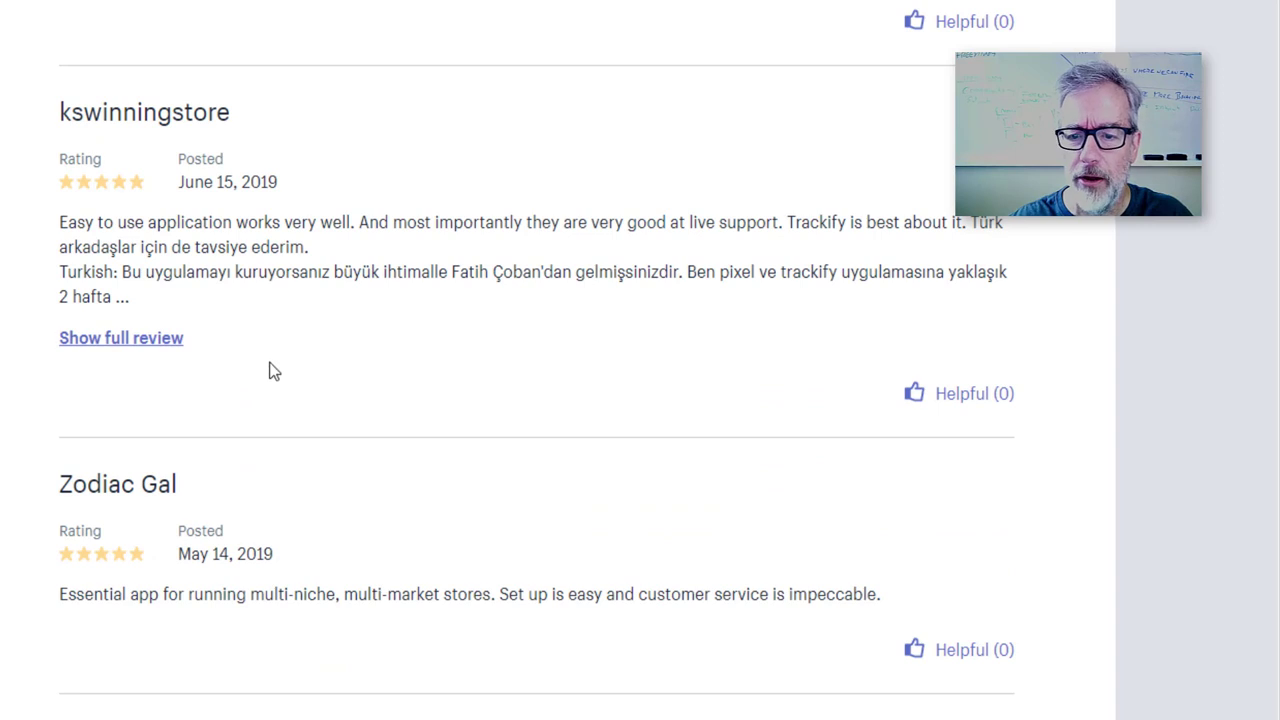
scroll(243, 386, "up", 2)
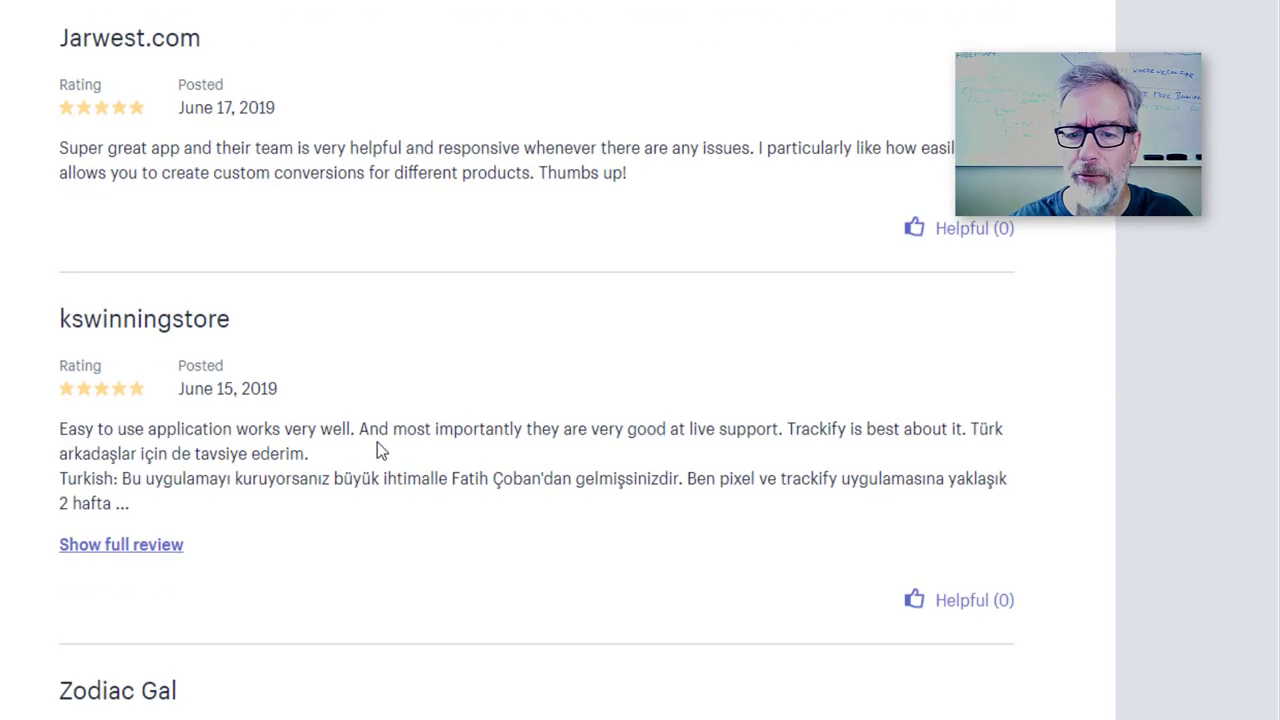
scroll(377, 443, "up", 6)
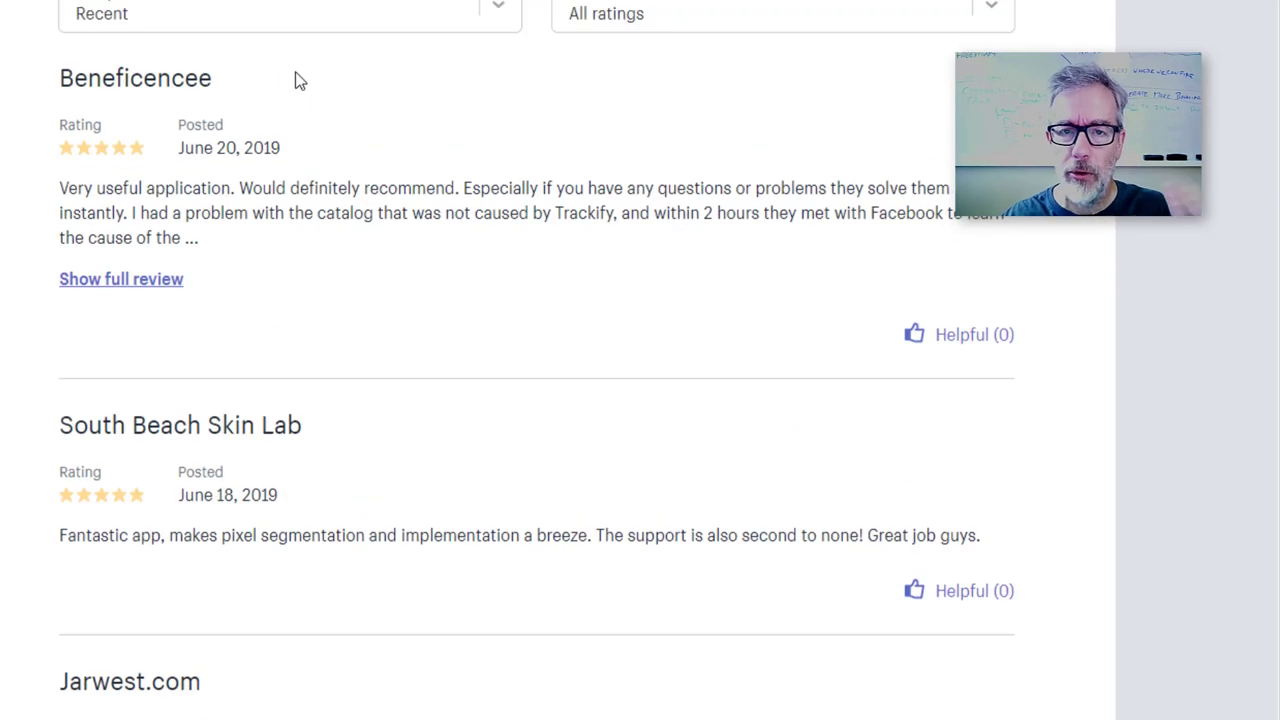
scroll(300, 81, "up", 1)
scroll(300, 81, "down", 1)
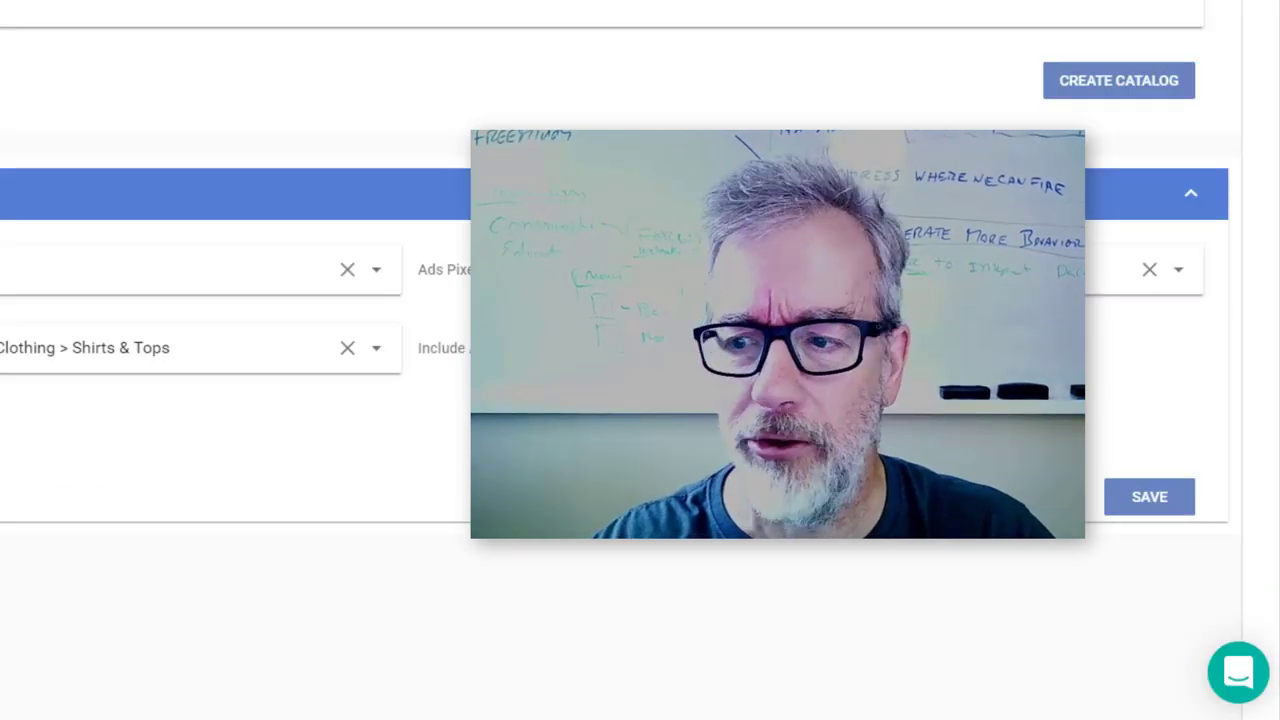
Check the support chat in Trackify, close it, and return to the app's reviews
left_click(1238, 672)
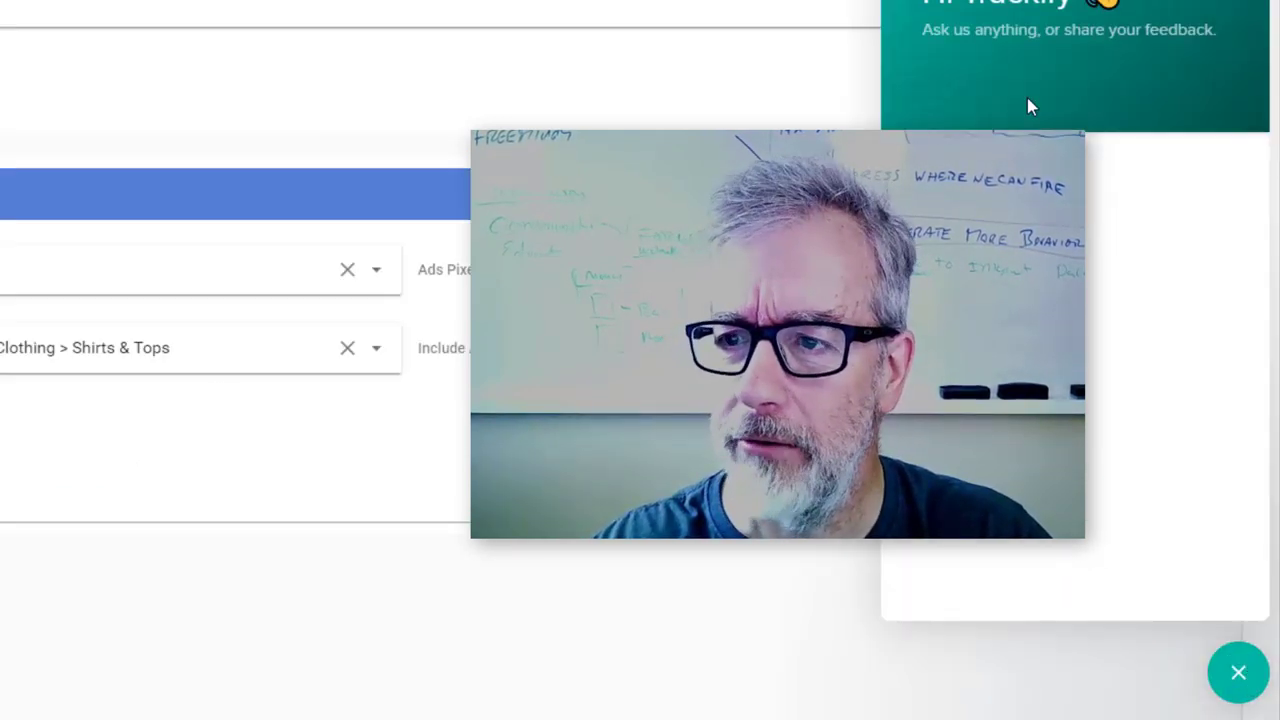
left_click(1240, 674)
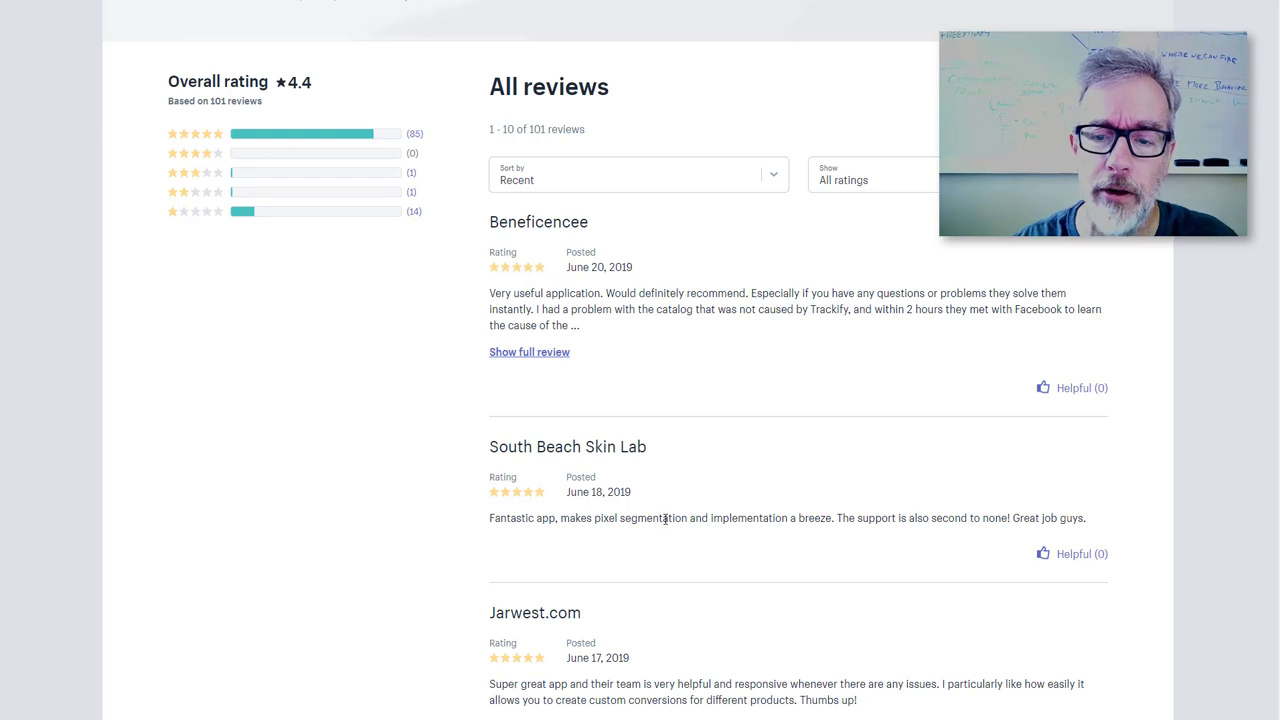
scroll(475, 171, "up", 1)
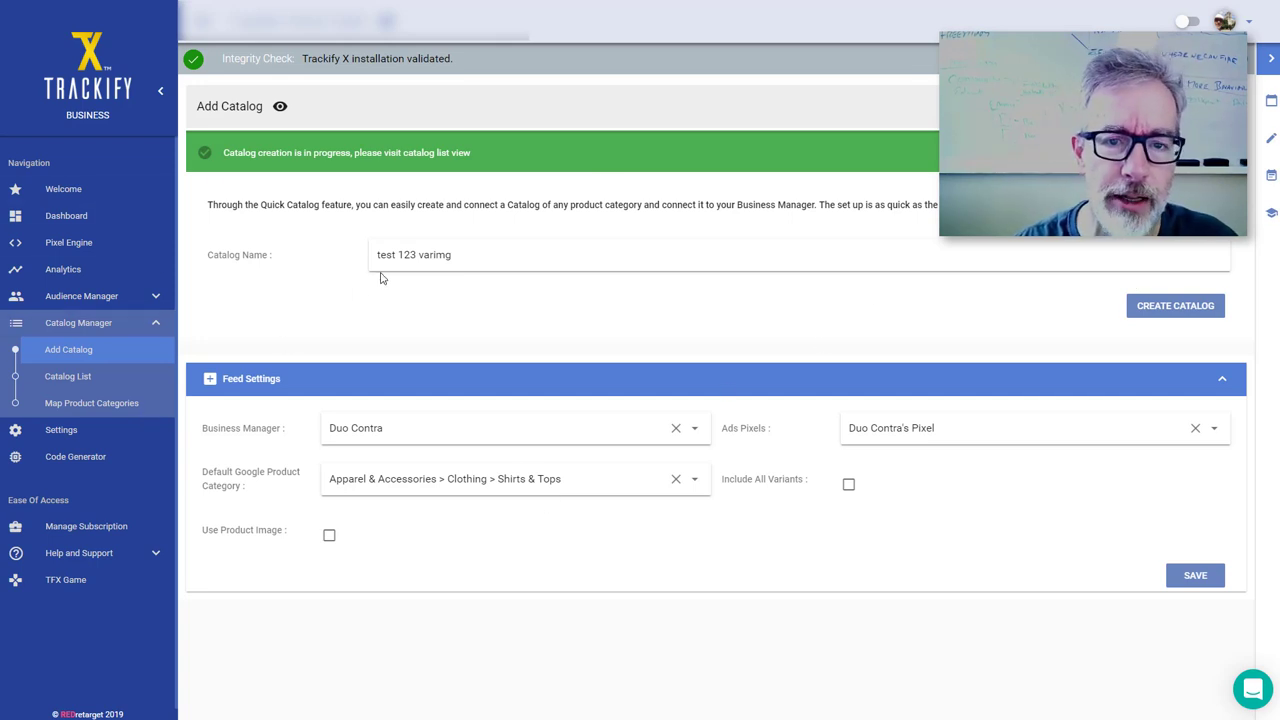
Copy the catalog name test 123 varimg, search for it in the Catalog List, and check its status
left_click_drag(461, 256, 347, 291)
key("ctrl+c")
left_click(340, 305)
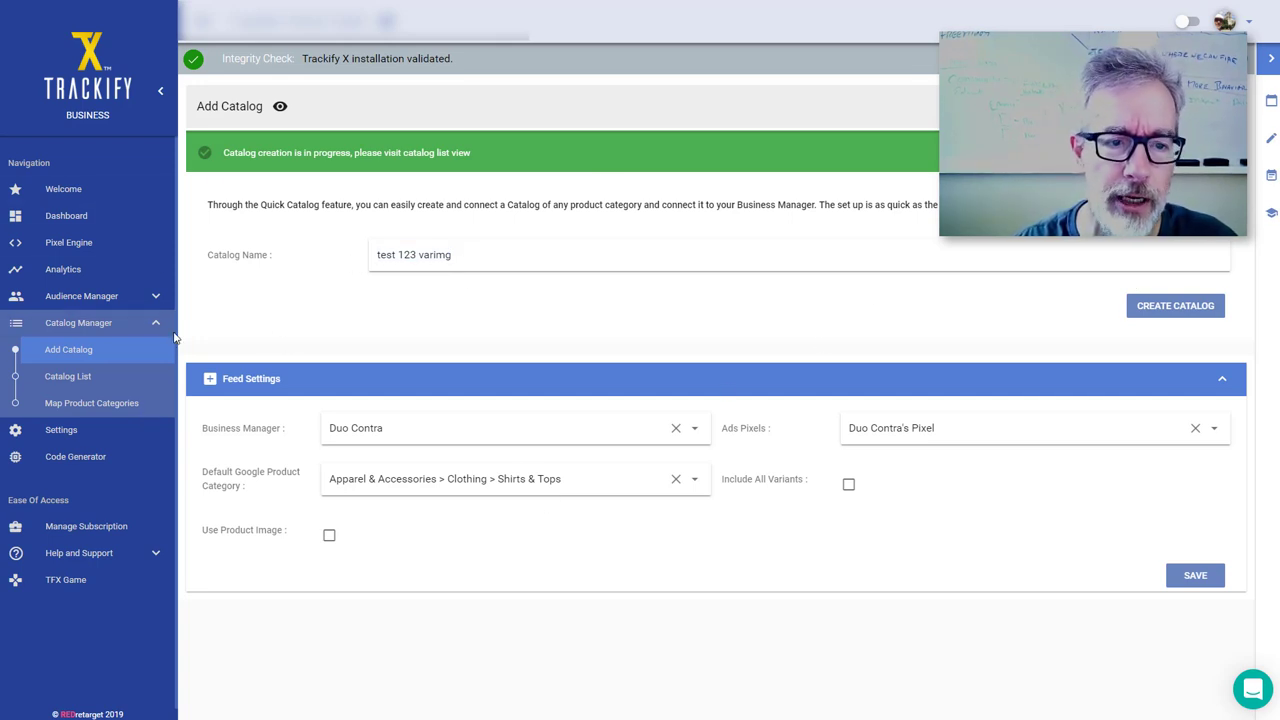
left_click(100, 377)
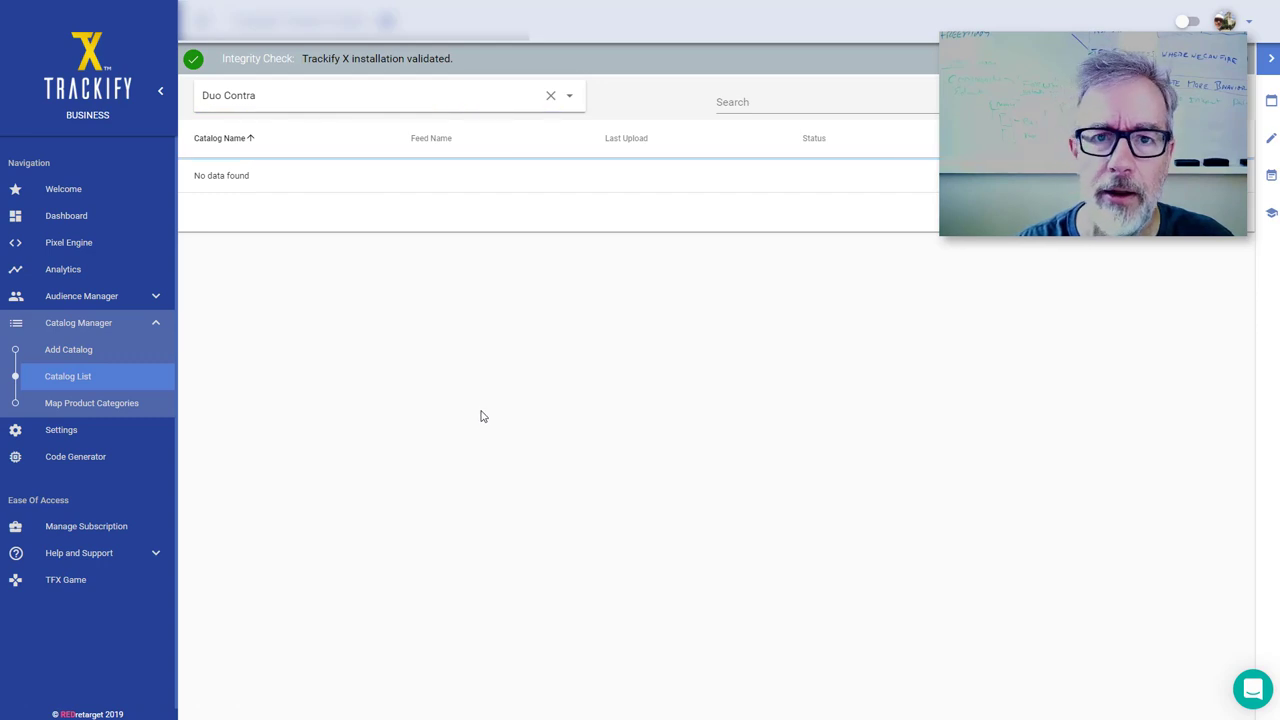
left_click(745, 102)
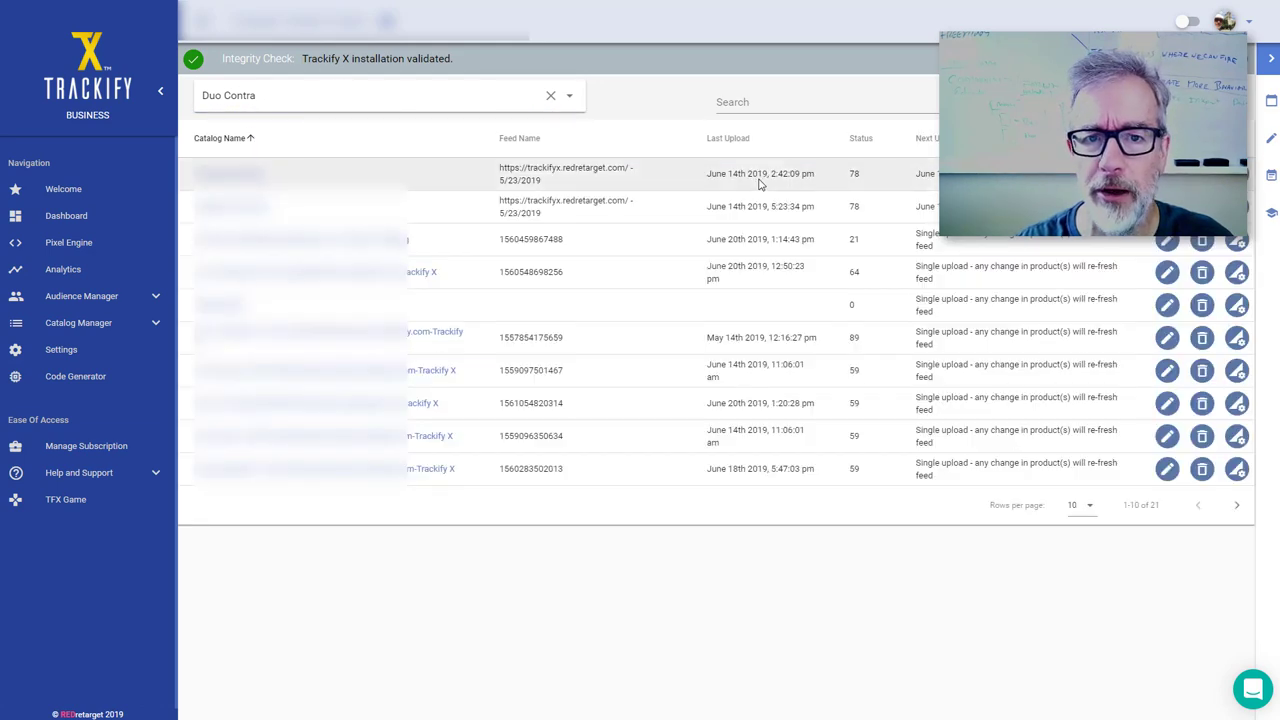
left_click(753, 100)
key("ctrl+v")
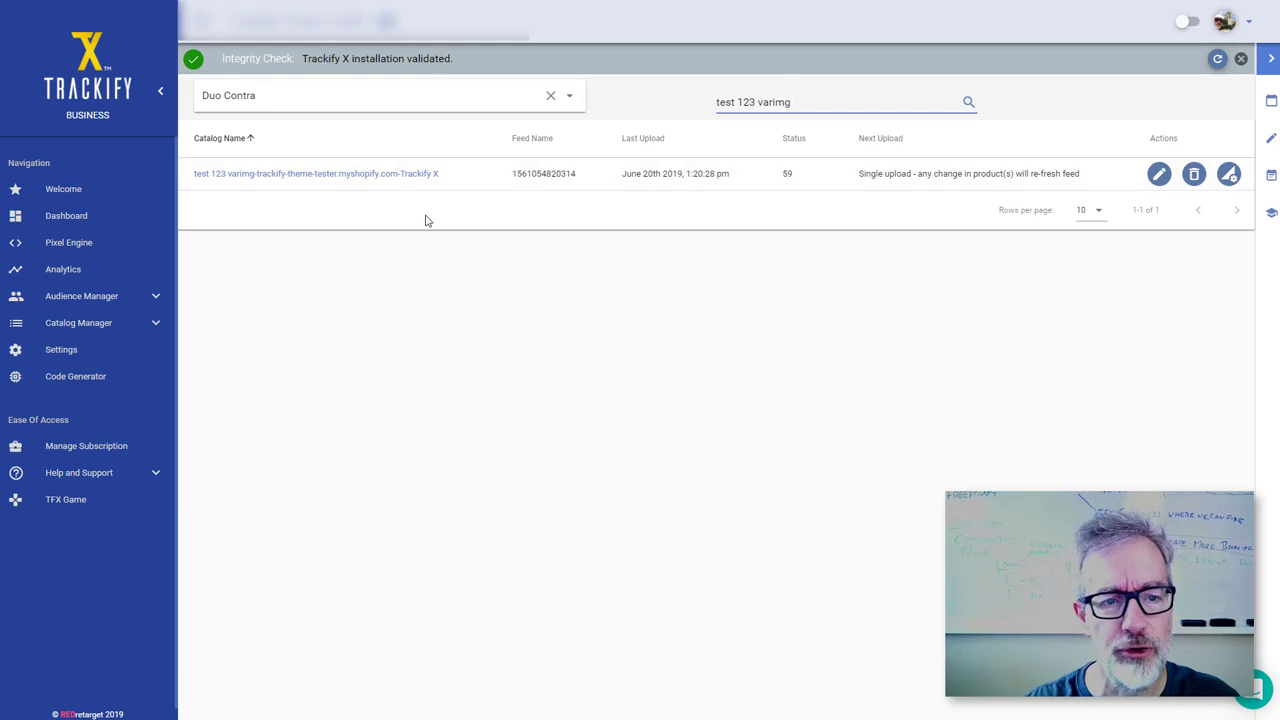
double_click(789, 174)
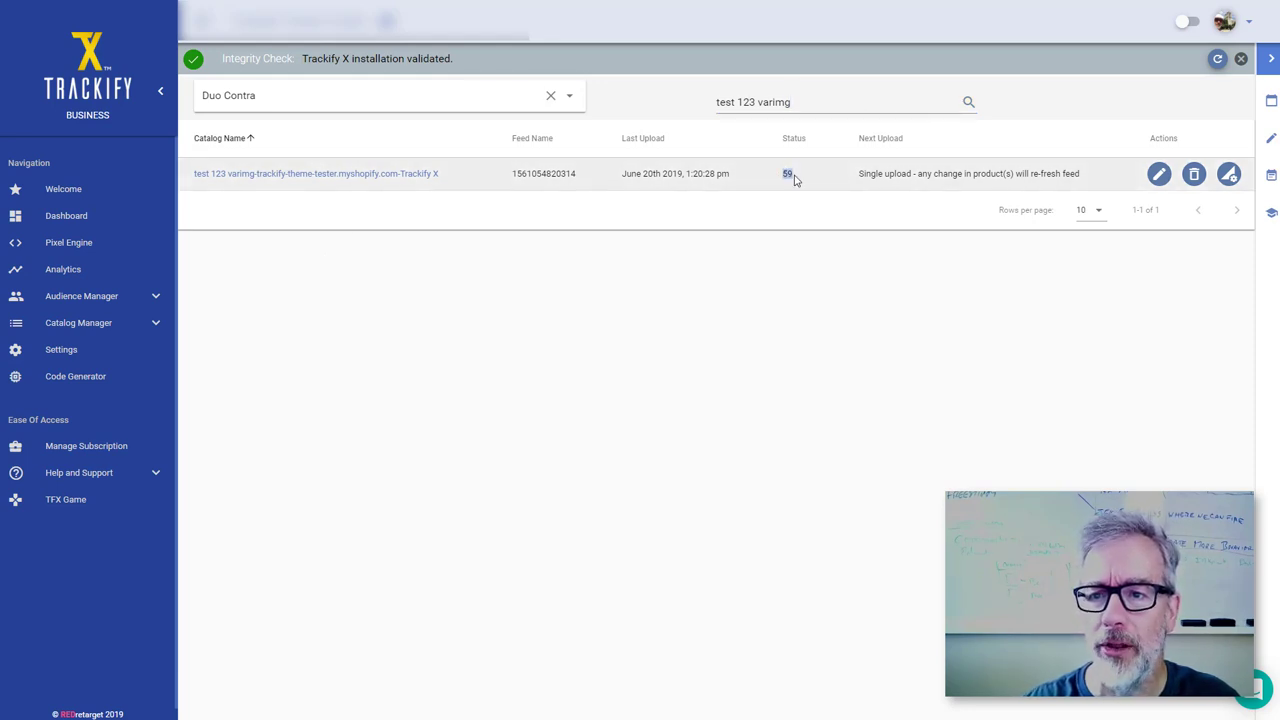
left_click(787, 212)
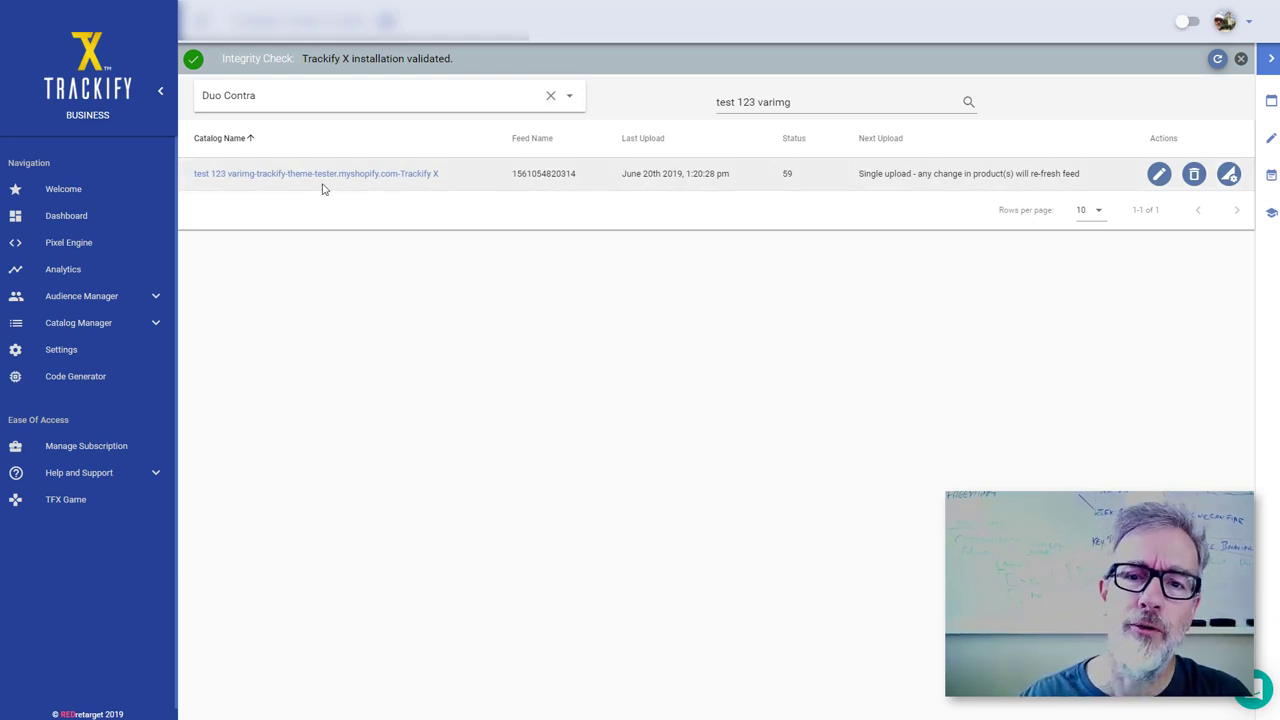
Open the test 123 varimg catalog's settings for editing, toggle Use Product Image on and off, and cancel without saving
left_click(1158, 176)
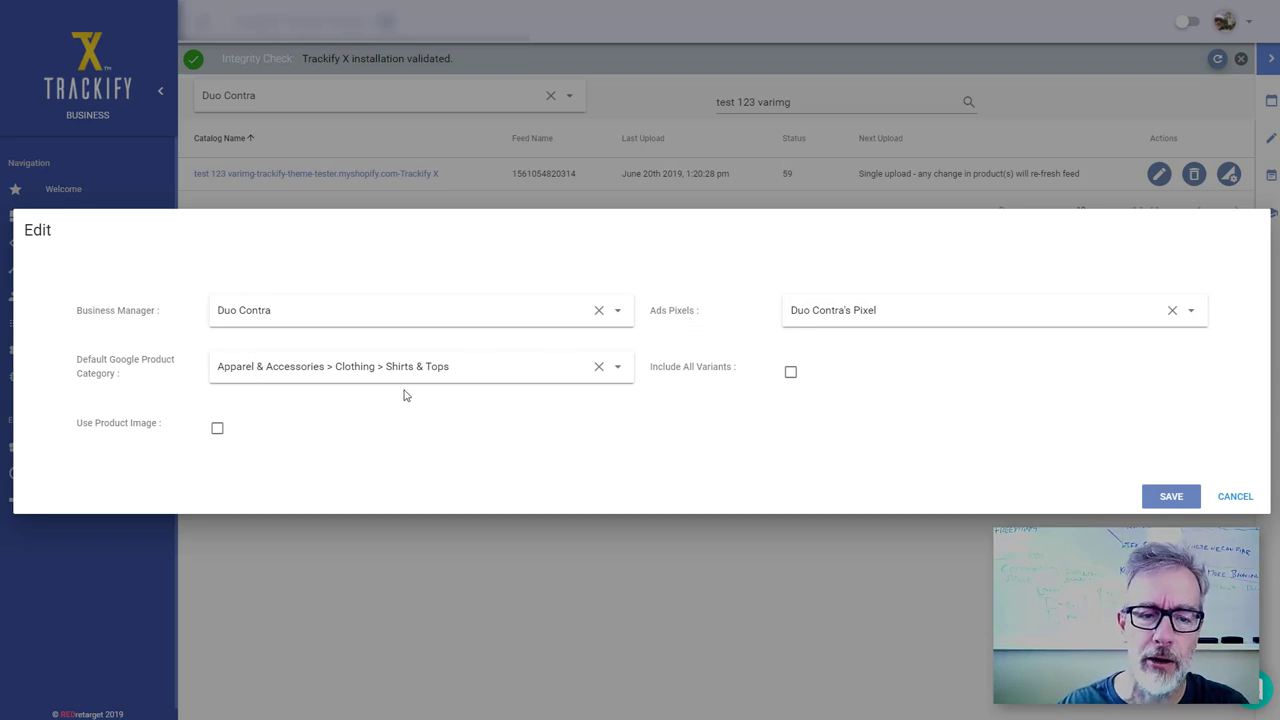
left_click(217, 429)
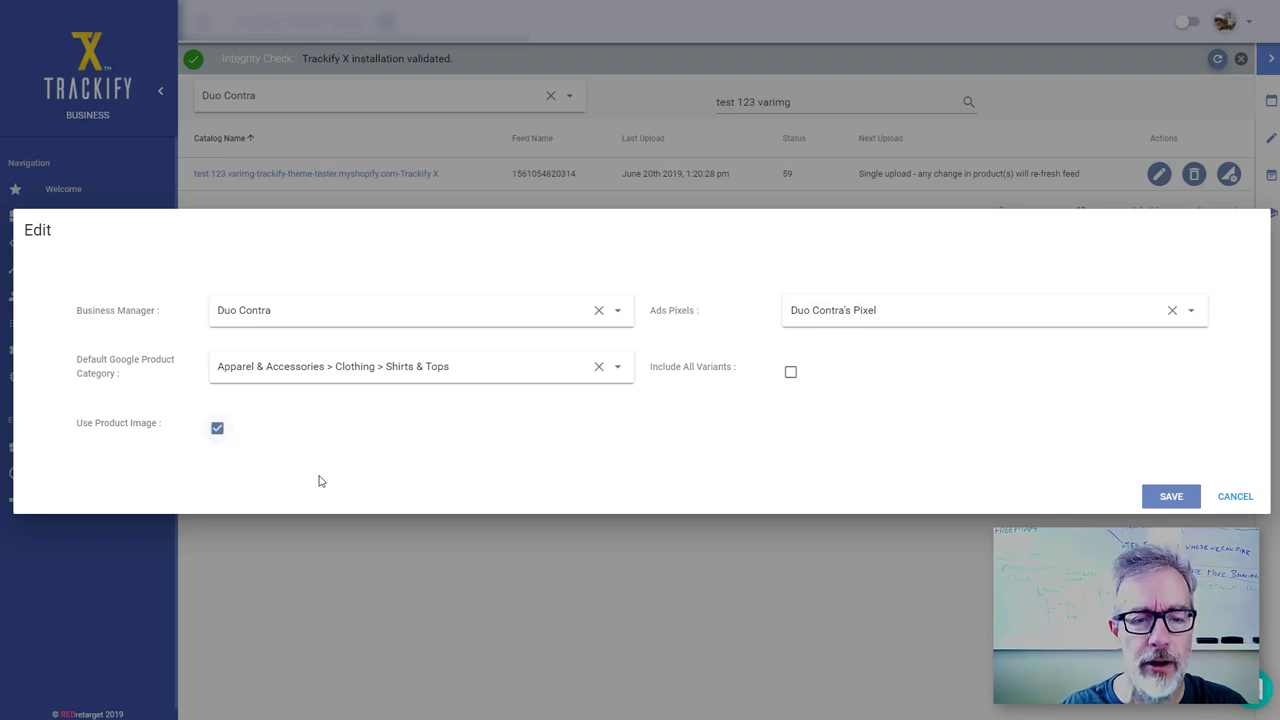
left_click(217, 429)
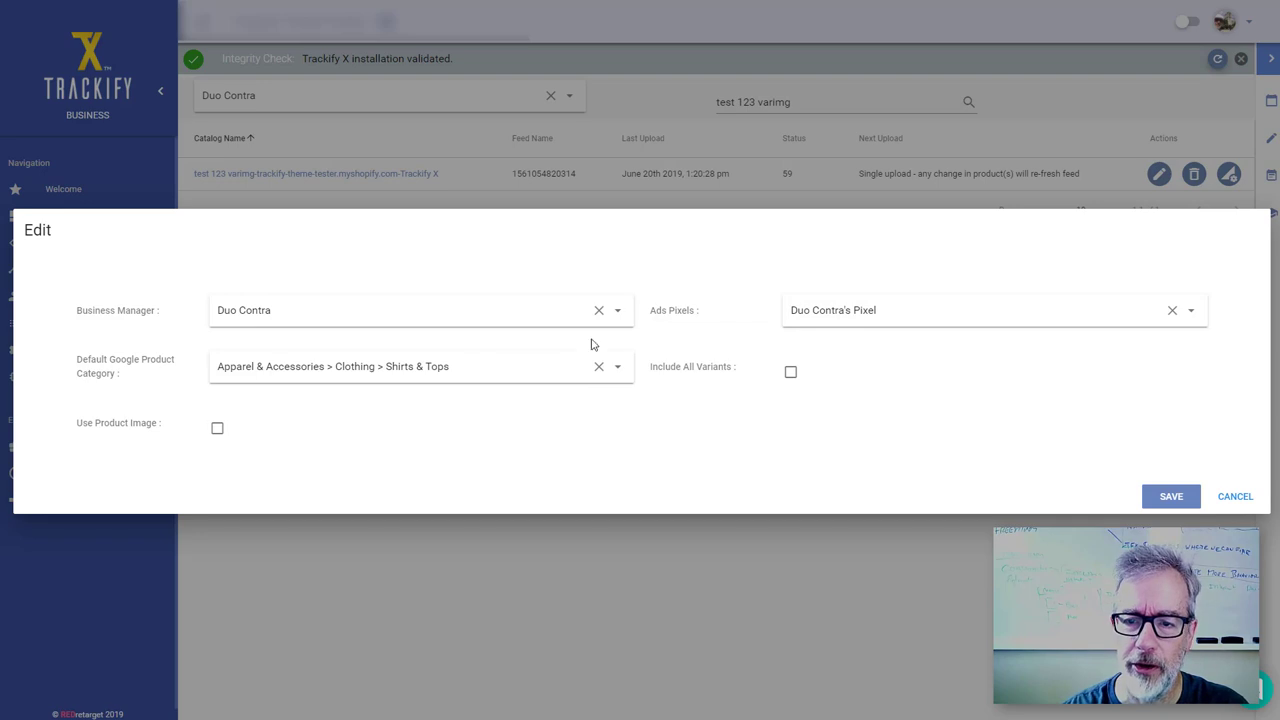
left_click(218, 432)
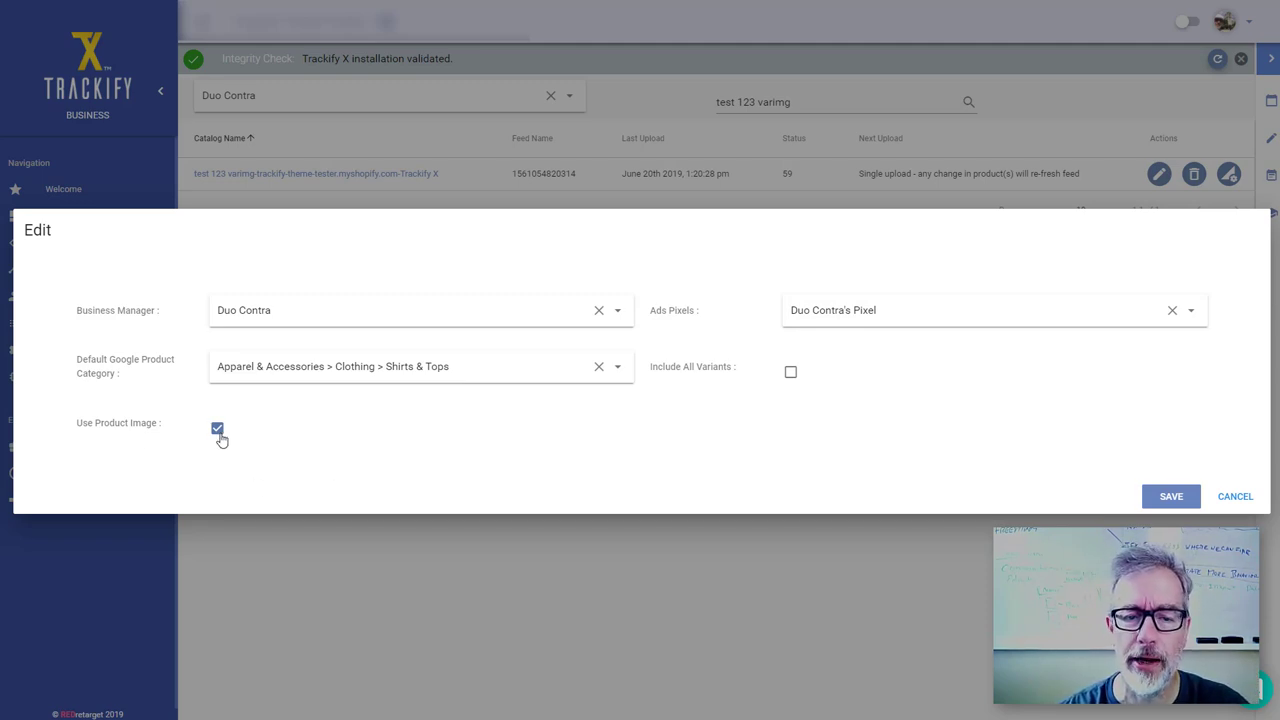
left_click(218, 432)
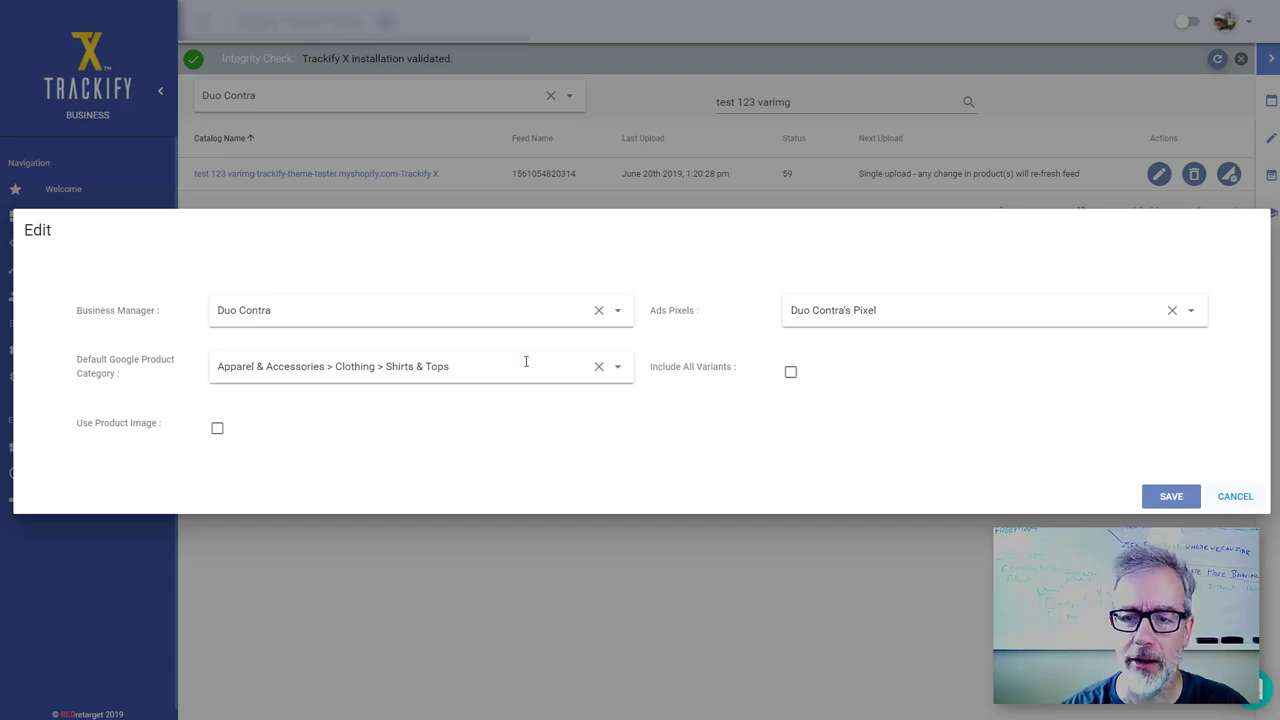
left_click(1237, 500)
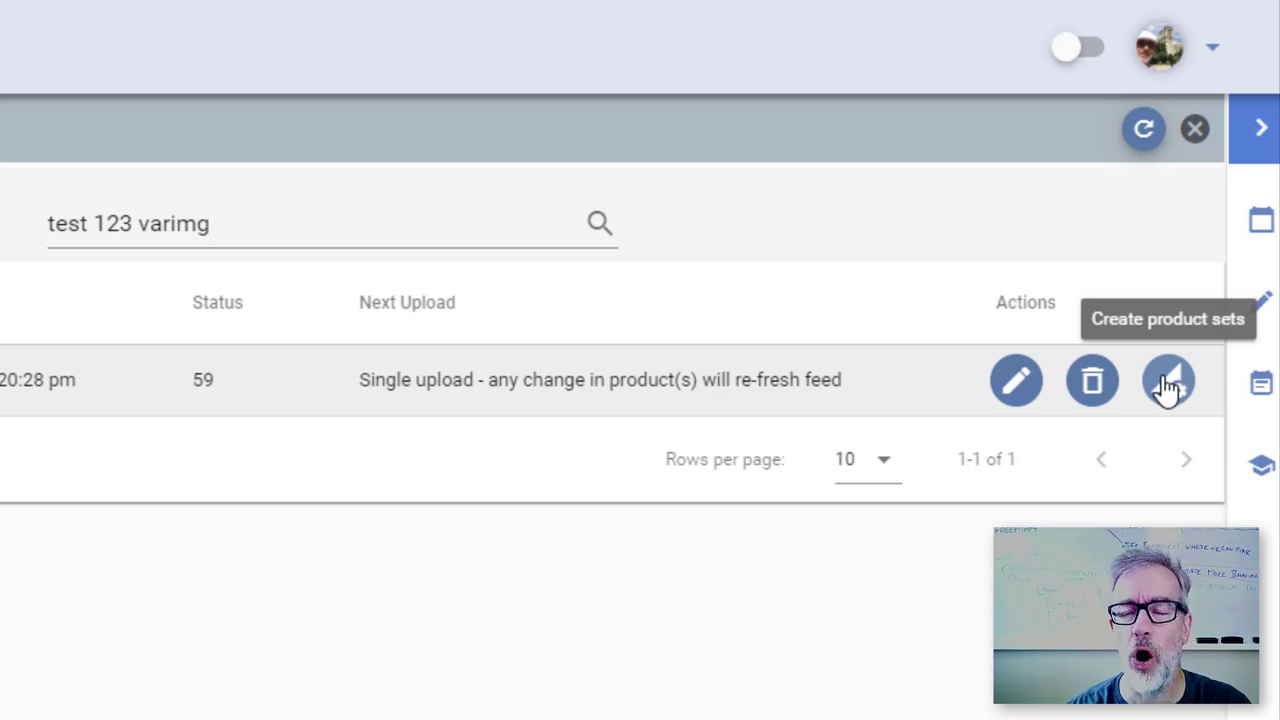
Create the product sets for the test 123 varimg catalog and acknowledge the confirmation
left_click(1168, 388)
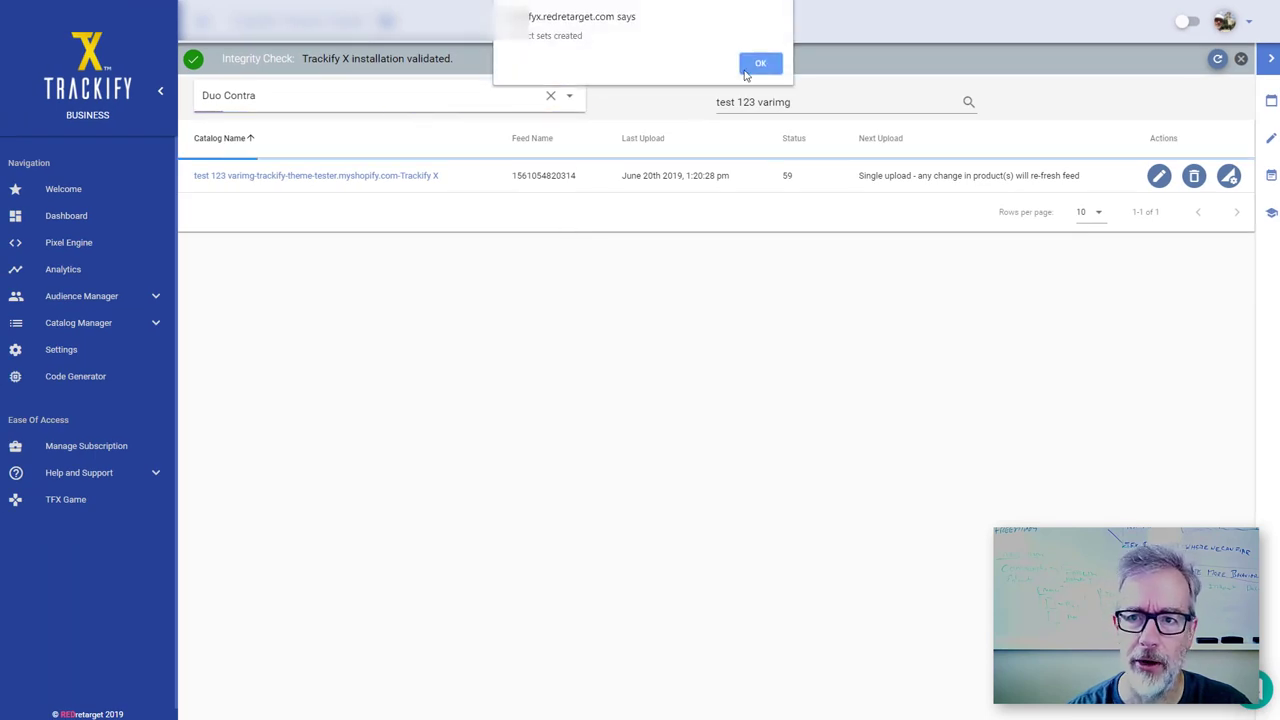
left_click(761, 64)
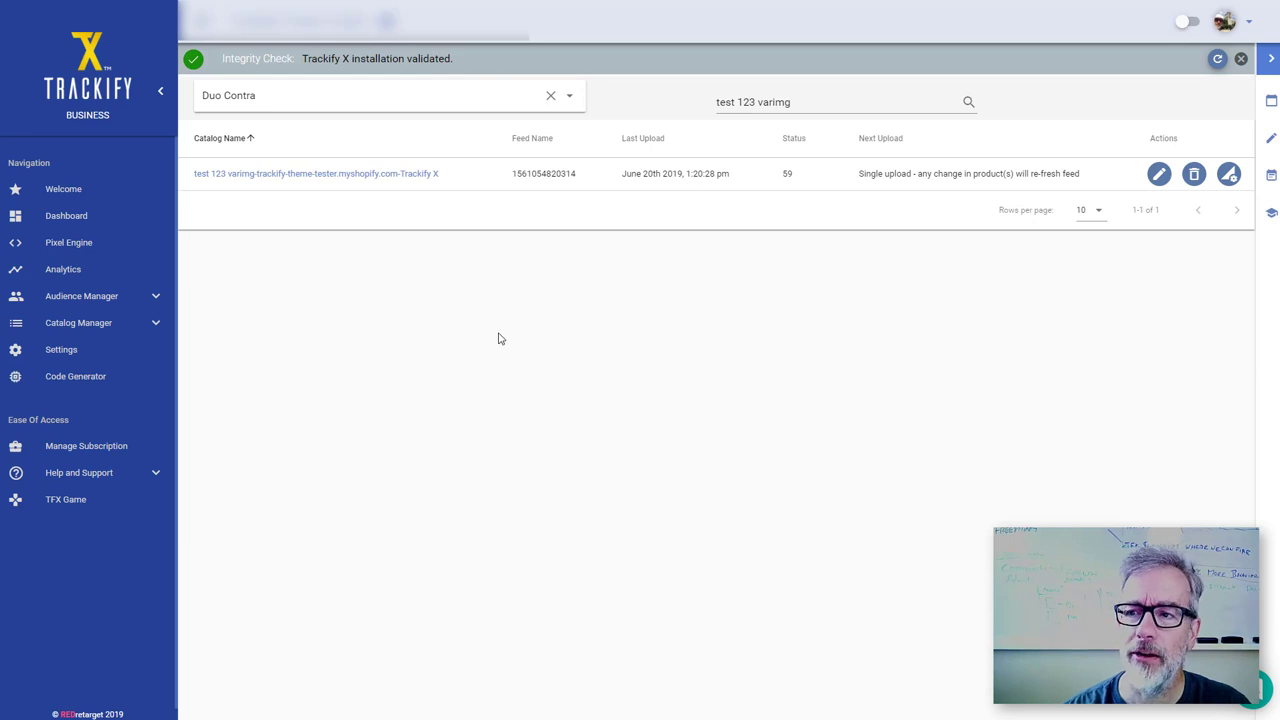
Open the test 123 varimg catalog in Facebook Catalogs, look through its products, and view its product sets
left_click(277, 176)
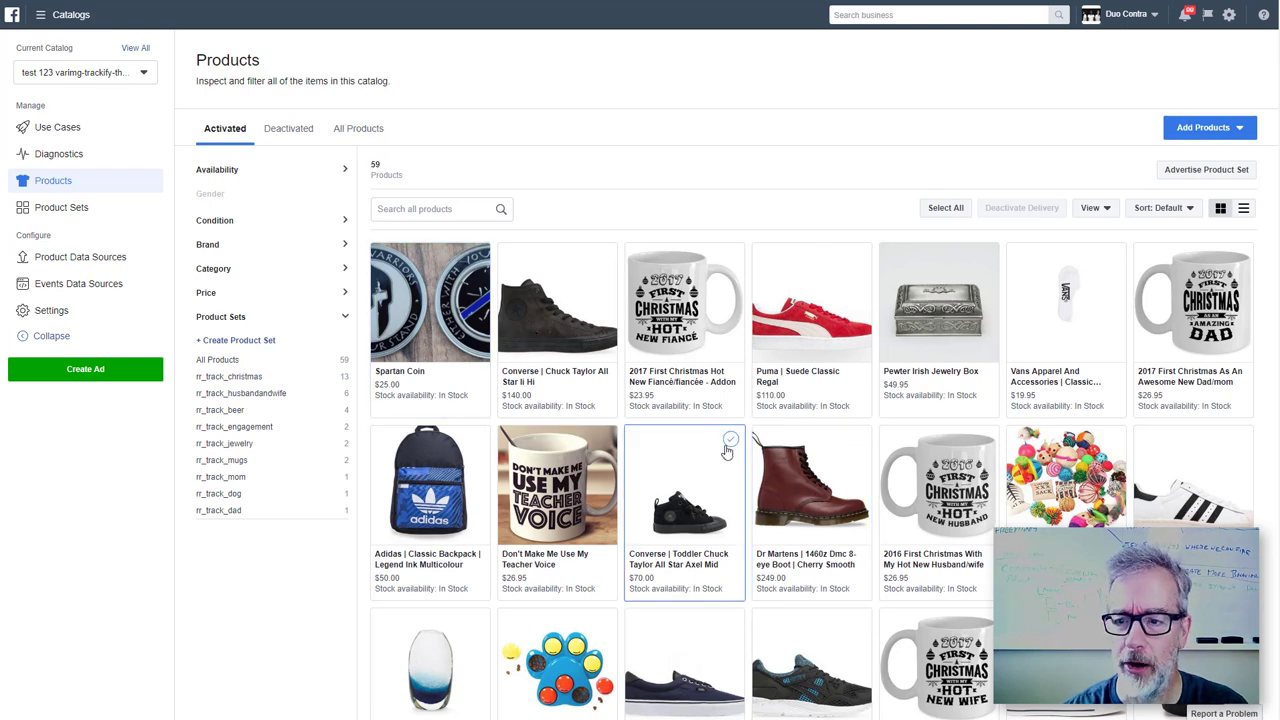
scroll(726, 452, "down", 4)
scroll(728, 455, "down", 8)
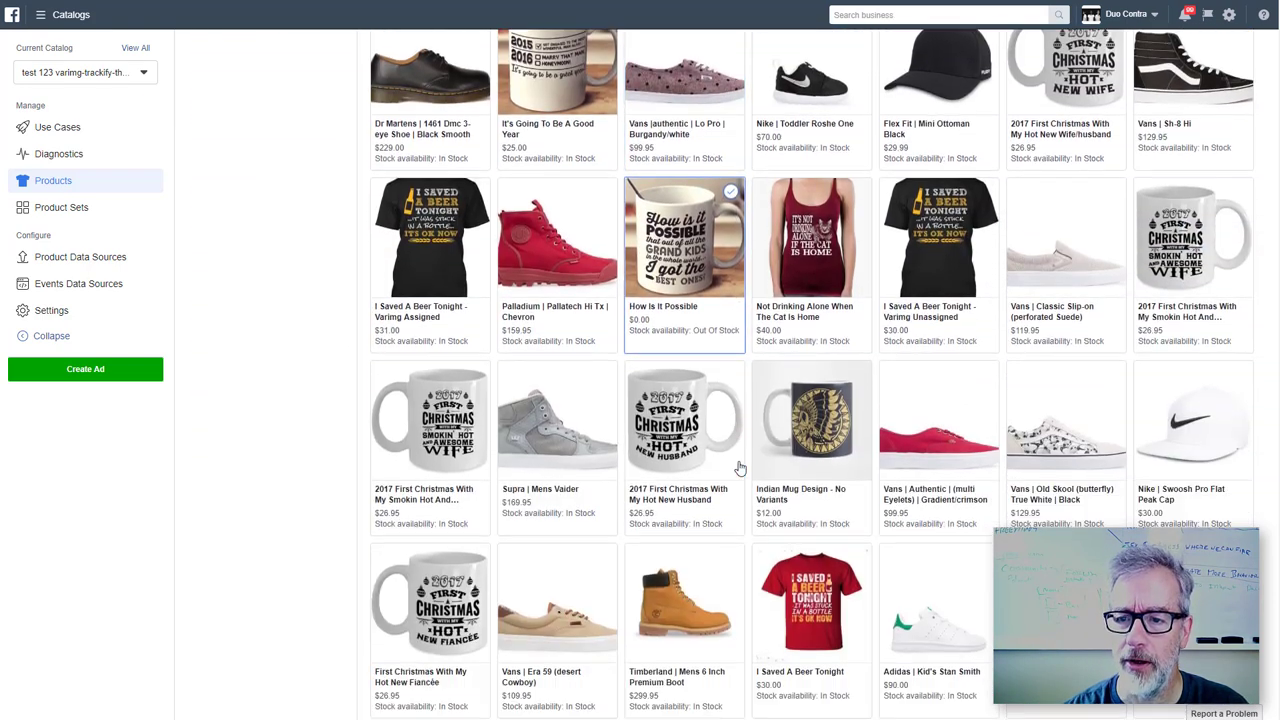
scroll(738, 468, "up", 2)
scroll(738, 468, "up", 10)
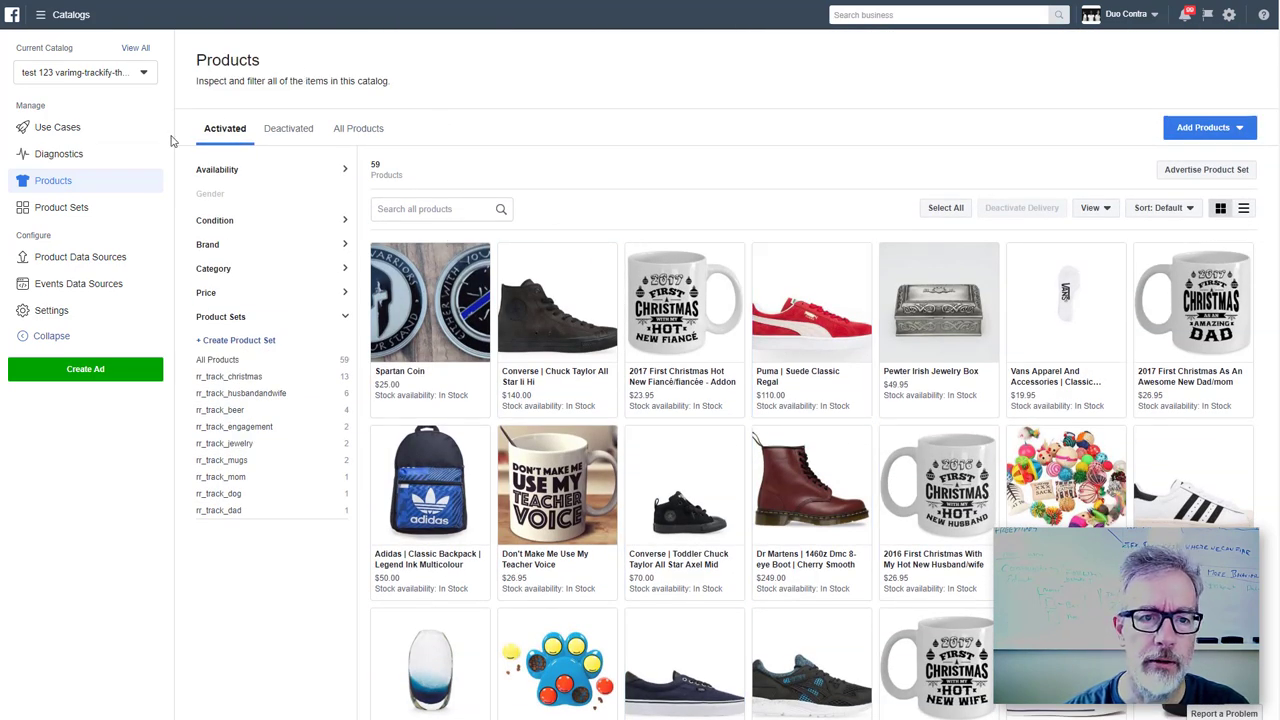
left_click(28, 210)
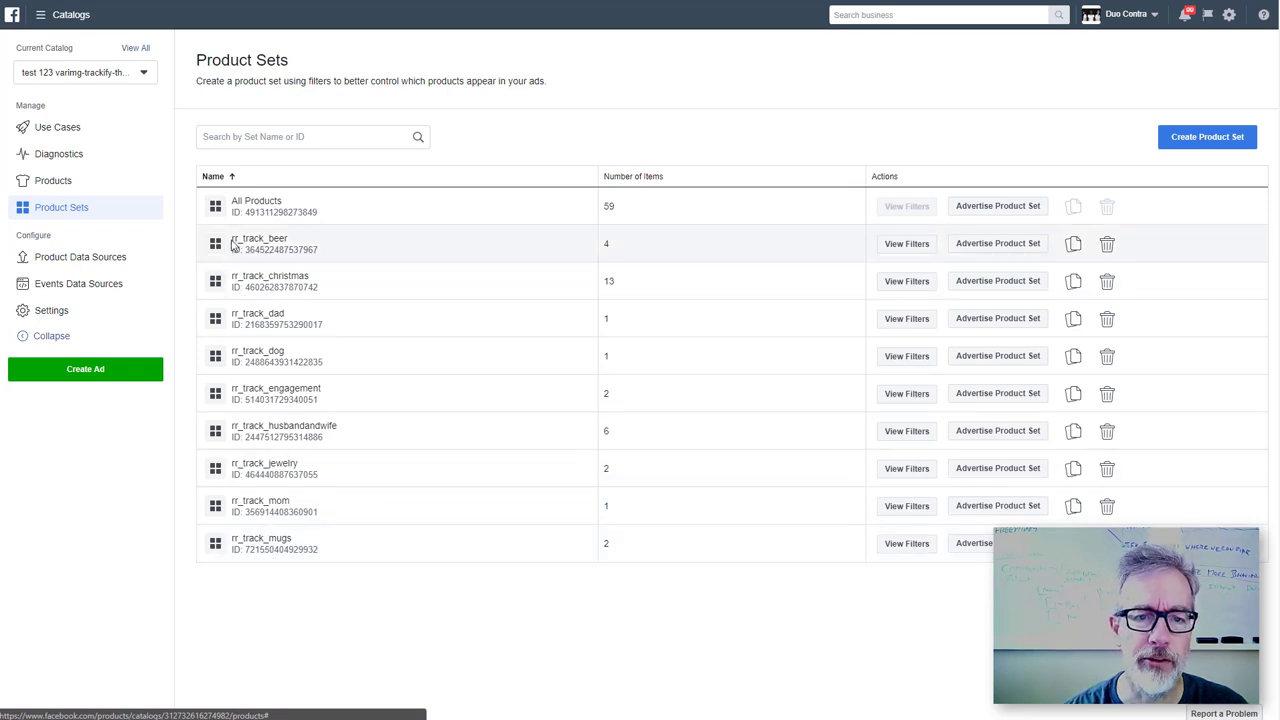
Examine the names of the rr_track_beer, rr_track_christmas and rr_track_husbandandwife product sets and the last one's number of items
left_click_drag(231, 240, 289, 238)
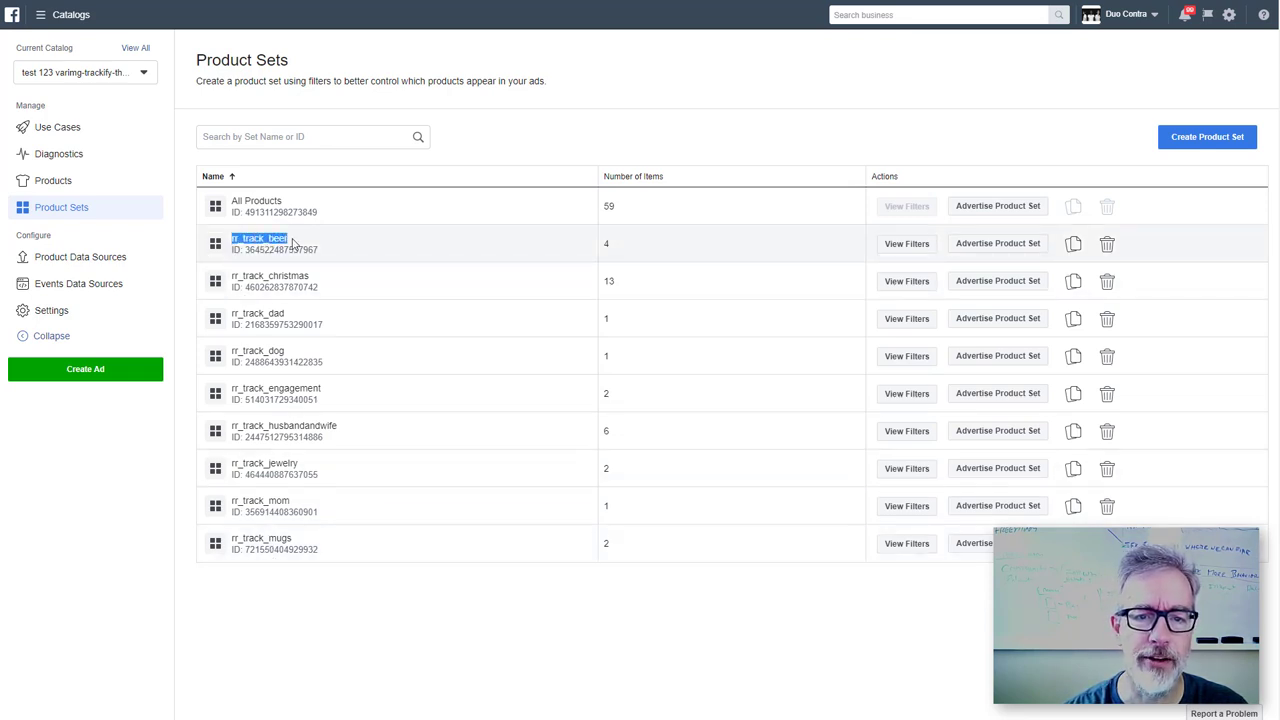
left_click_drag(230, 281, 313, 286)
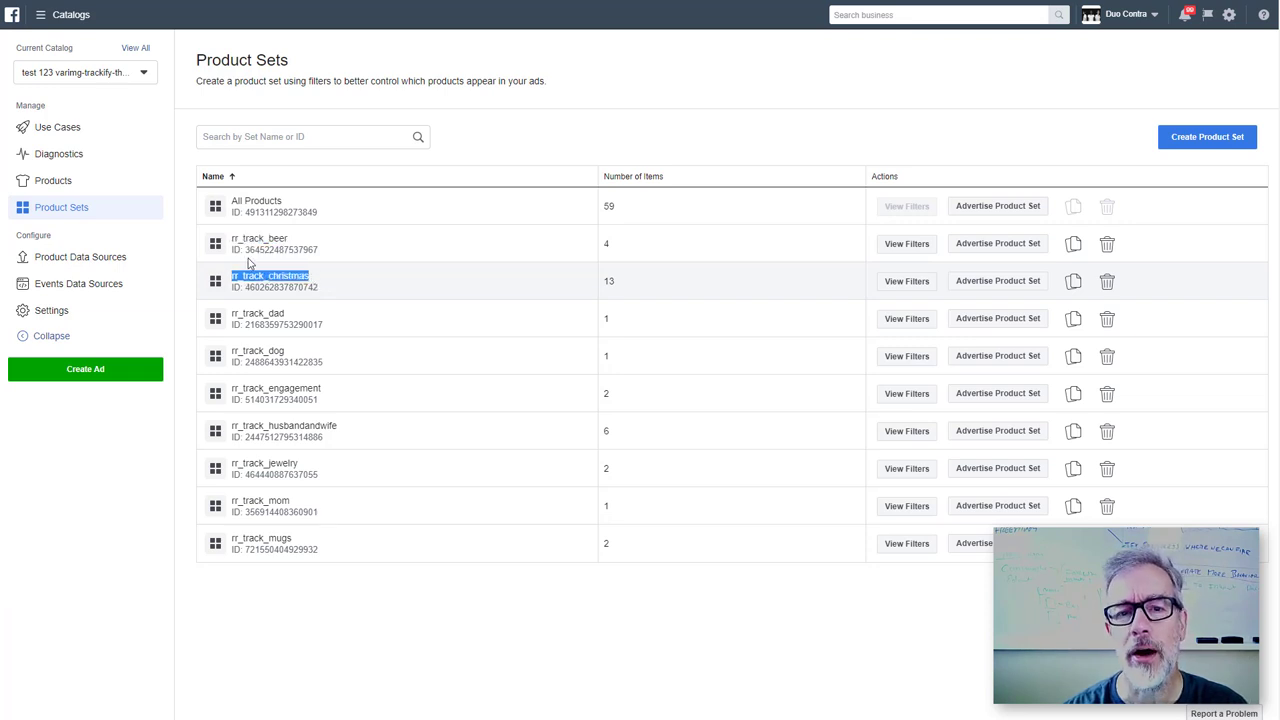
left_click(313, 284)
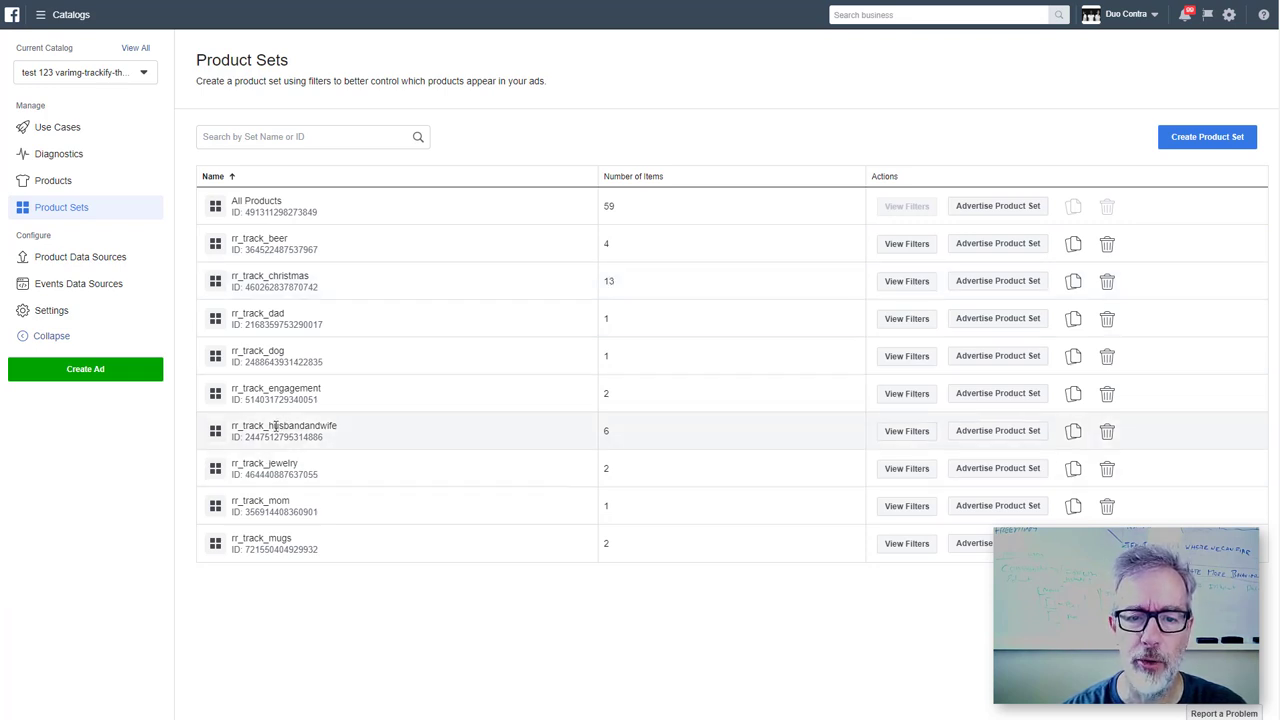
left_click_drag(270, 426, 371, 434)
double_click(606, 431)
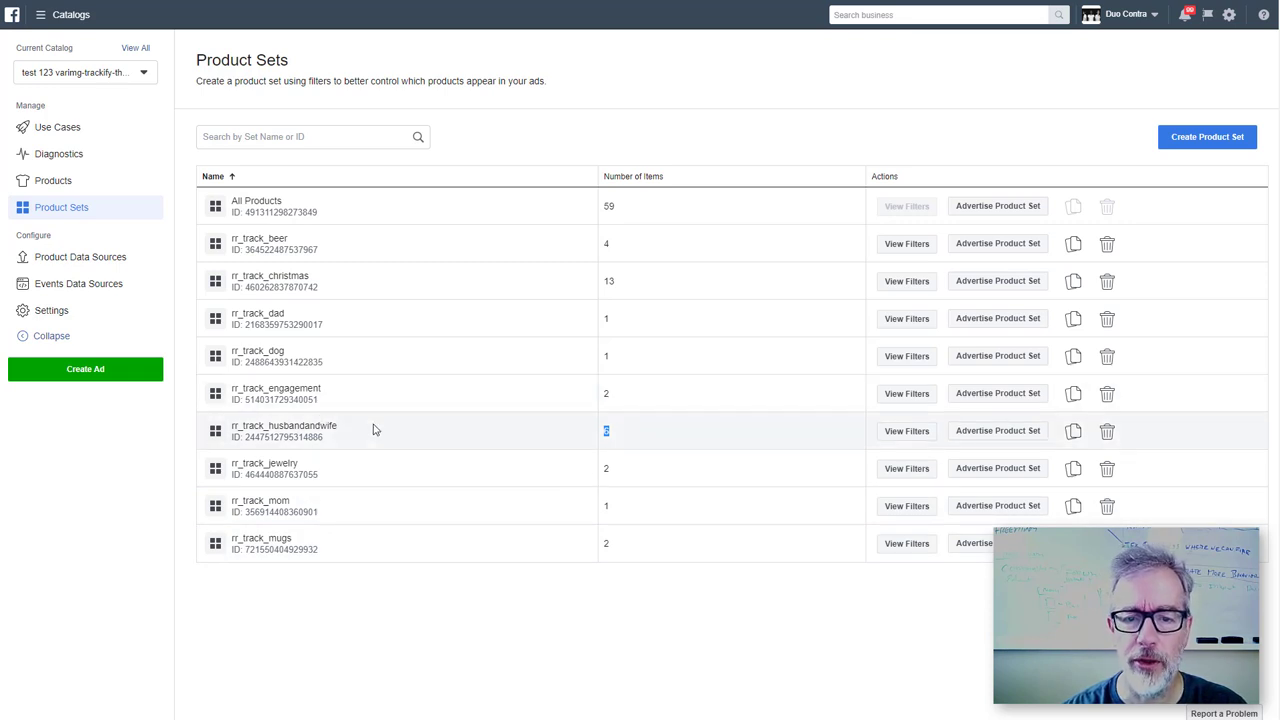
left_click(433, 433)
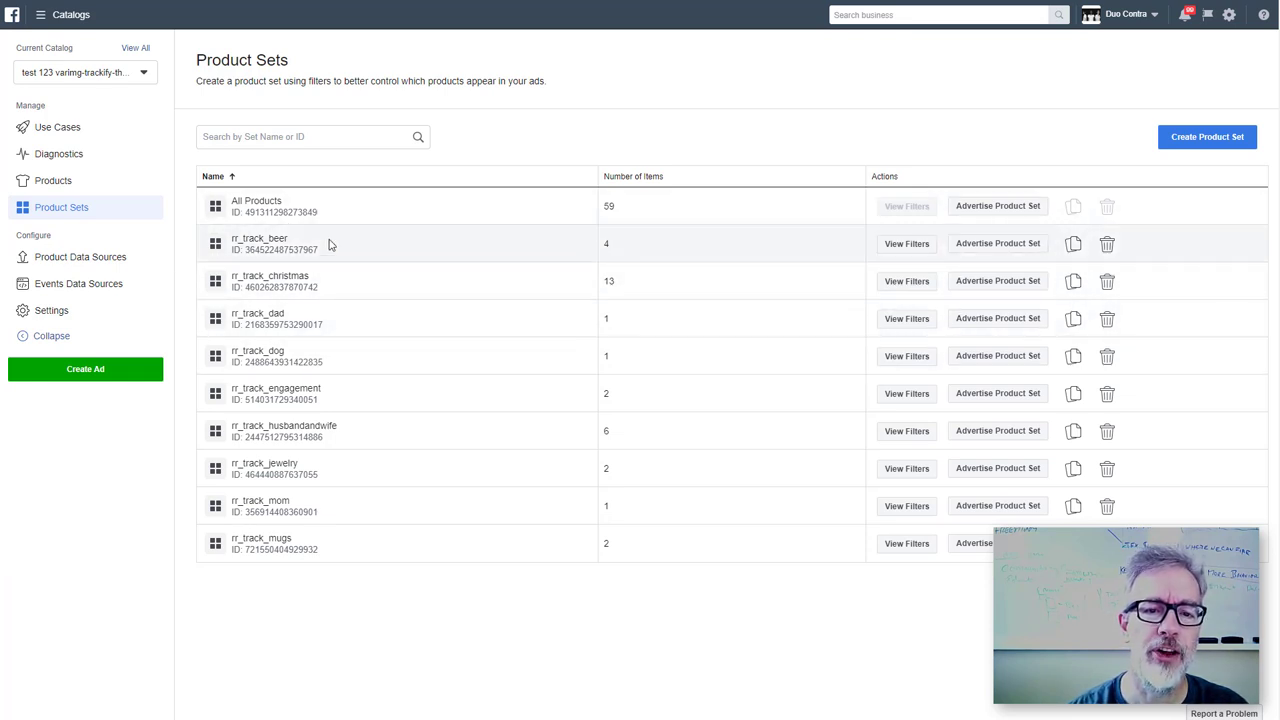
Compare the rr_track_christmas and rr_track_beer product sets by name
left_click_drag(232, 279, 309, 276)
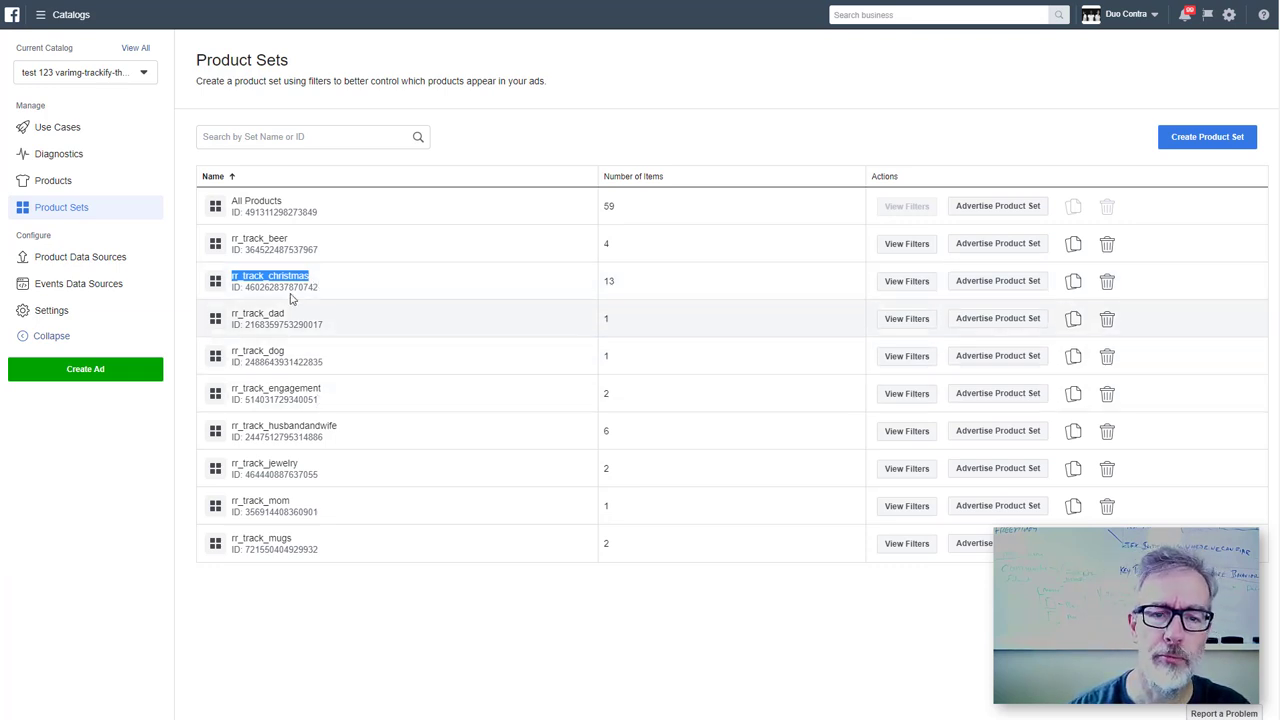
left_click(247, 241)
double_click(247, 241)
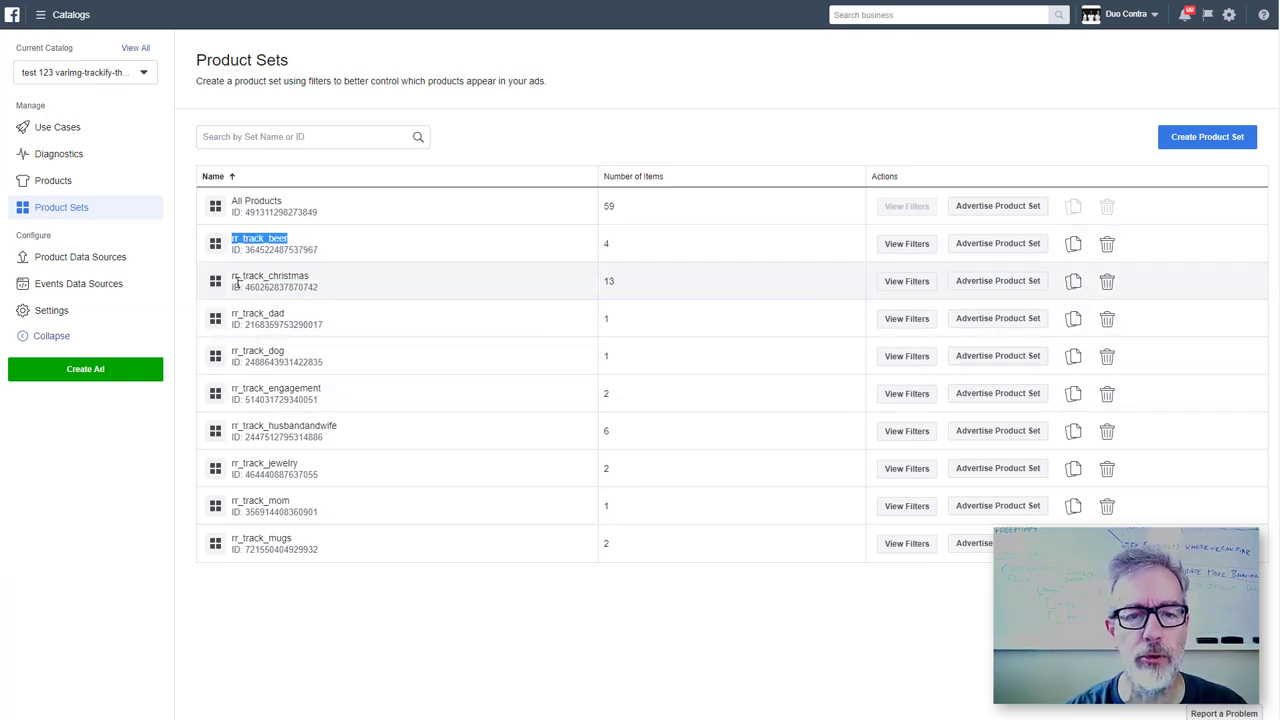
left_click_drag(231, 280, 323, 284)
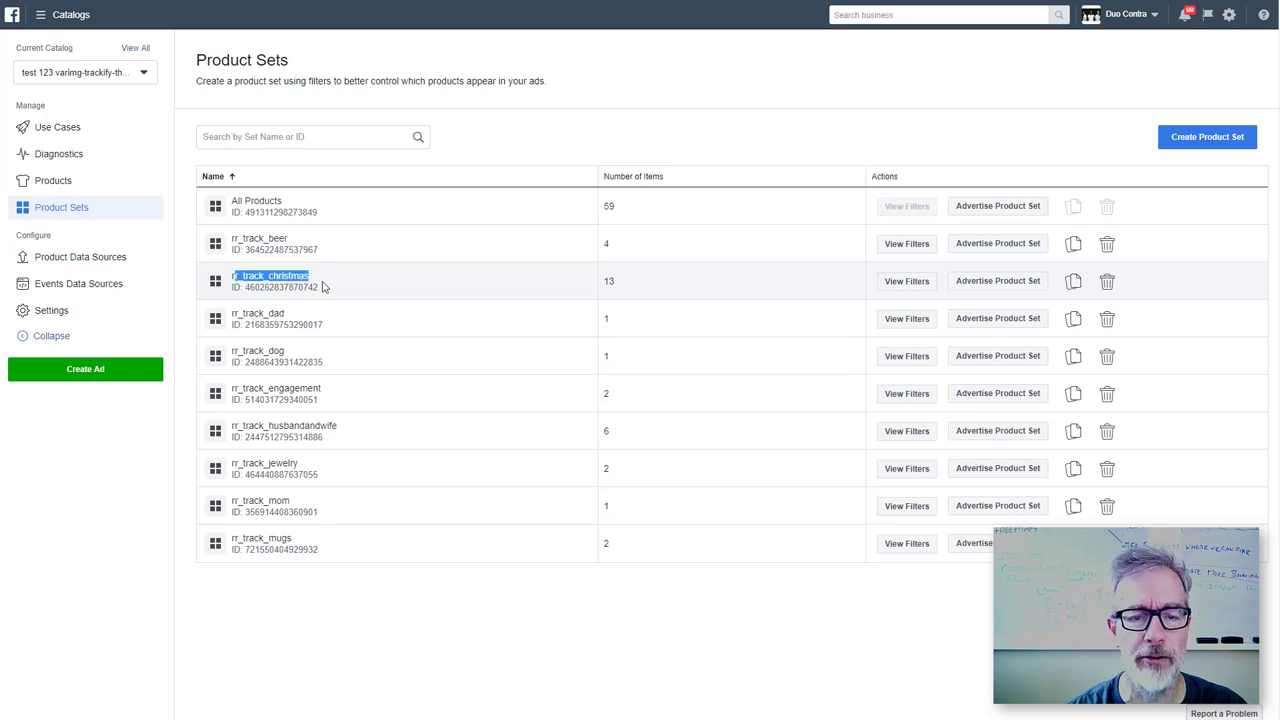
left_click(291, 276)
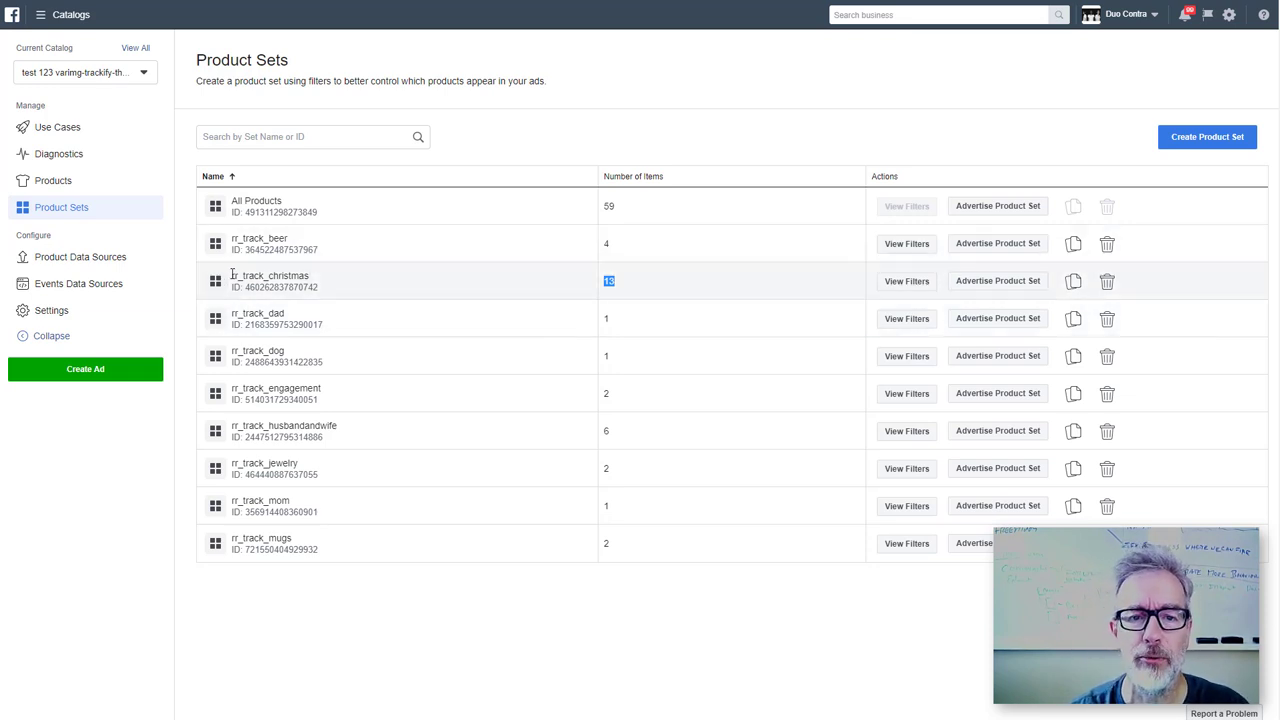
Examine the rr_track_christmas product set's name together with its number of items
left_click(455, 287)
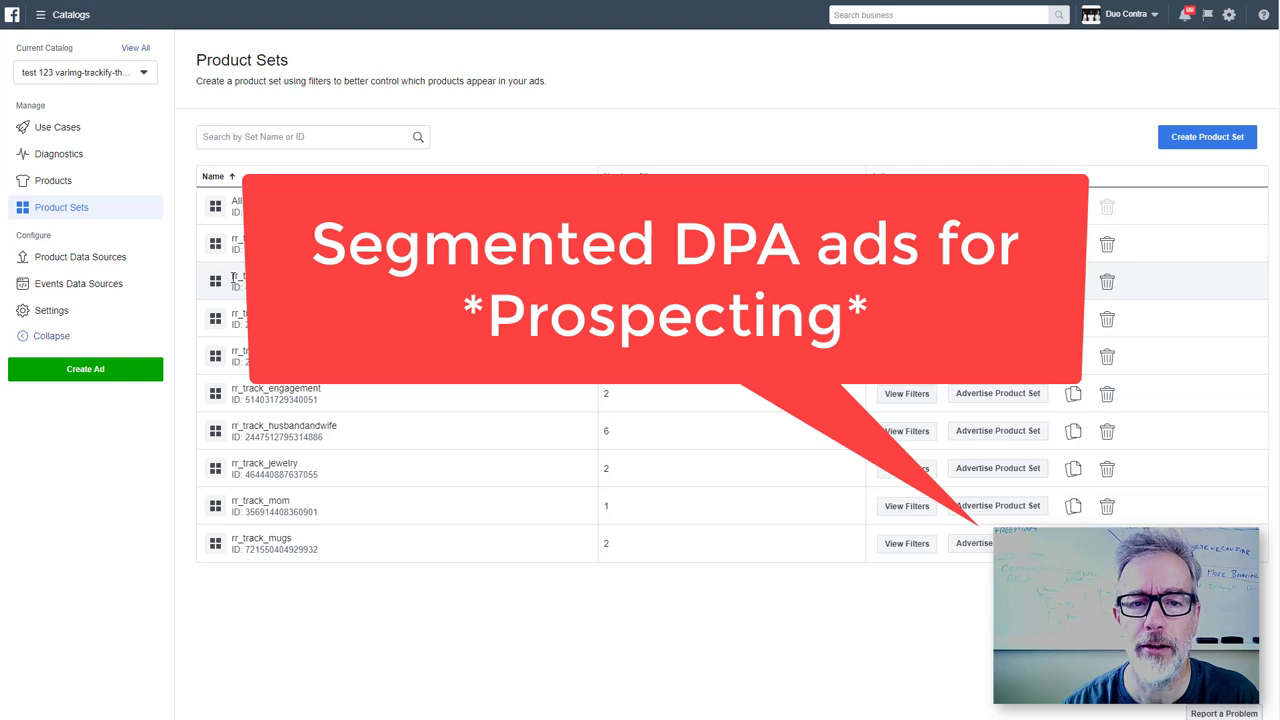
left_click_drag(232, 276, 290, 276)
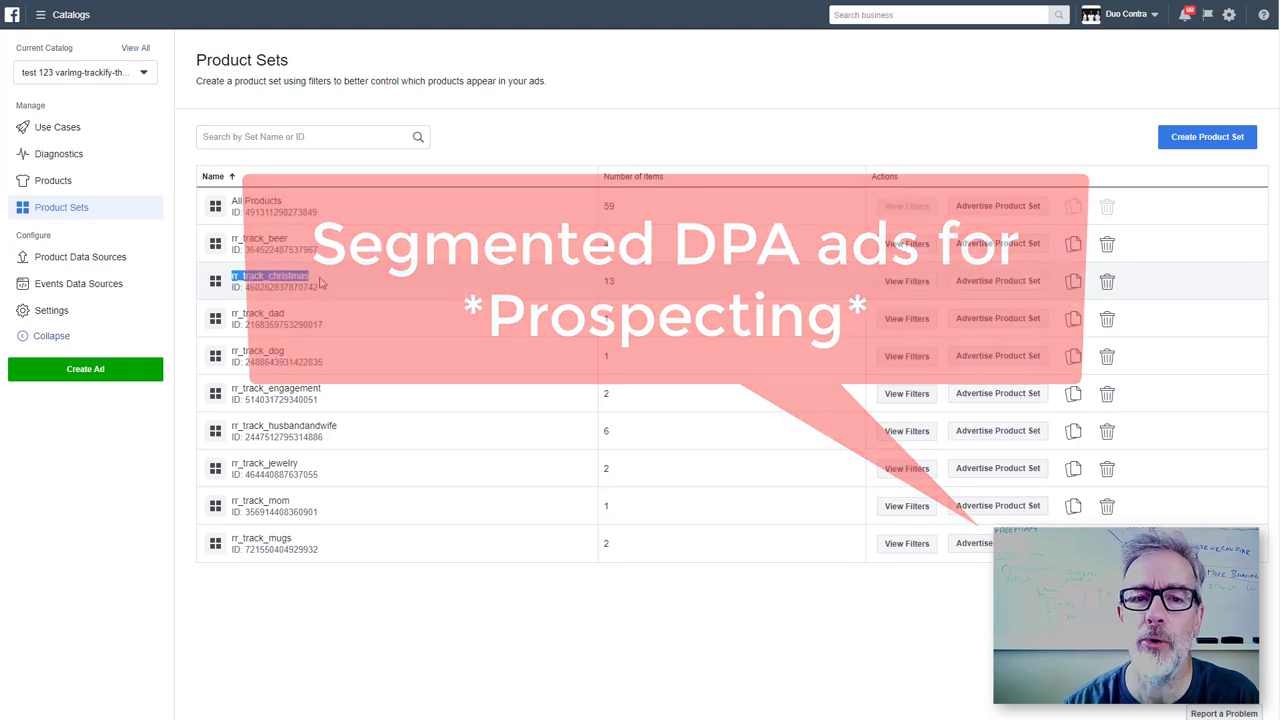
left_click_drag(603, 282, 622, 285)
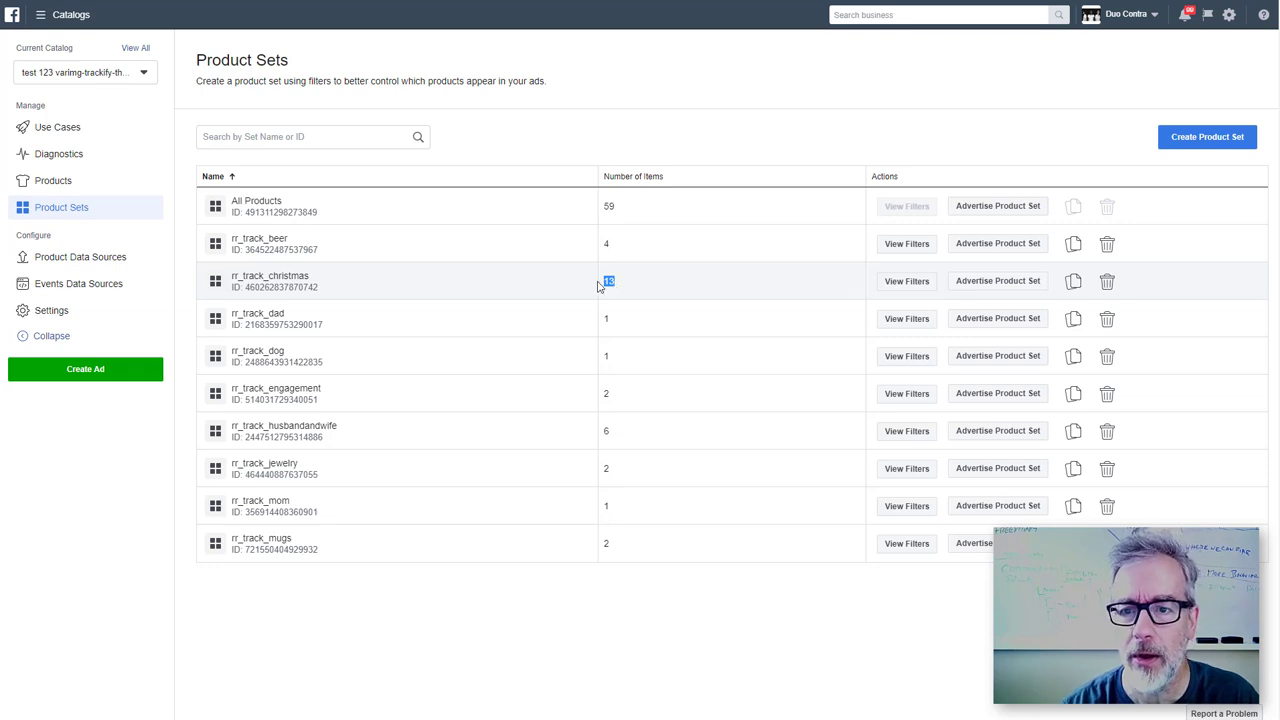
left_click(608, 283)
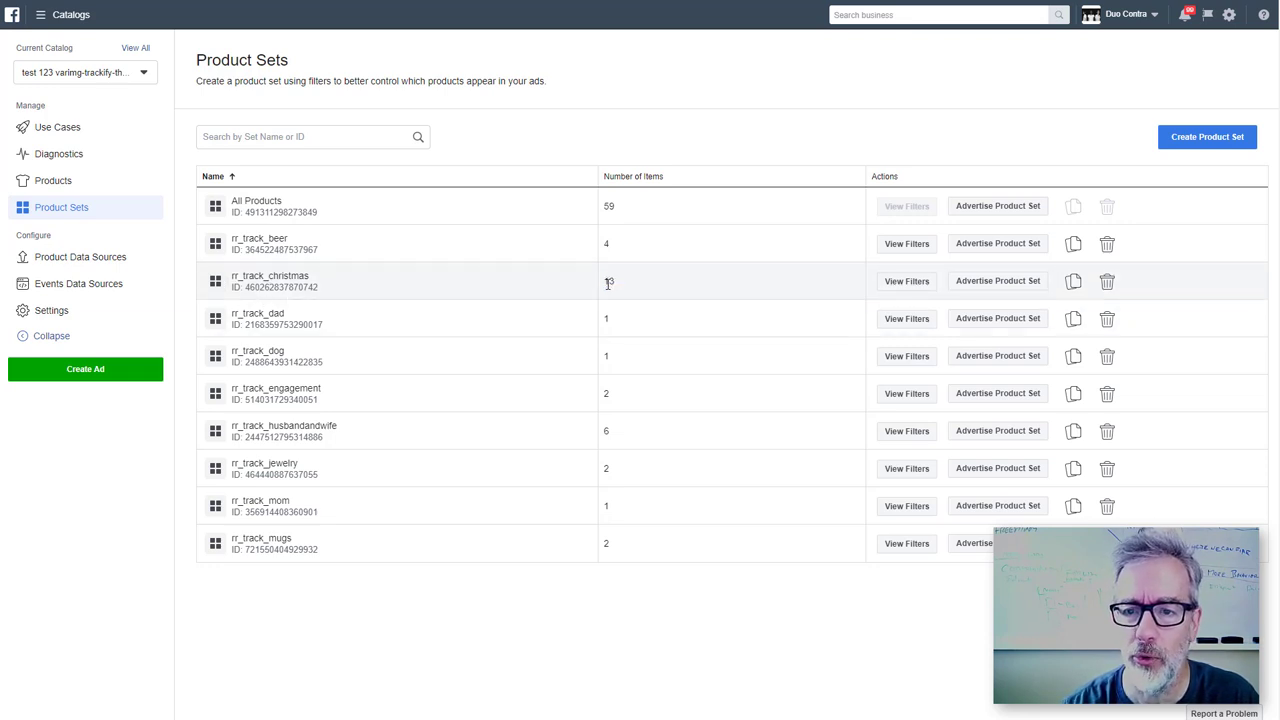
double_click(616, 283)
left_click_drag(310, 277, 228, 280)
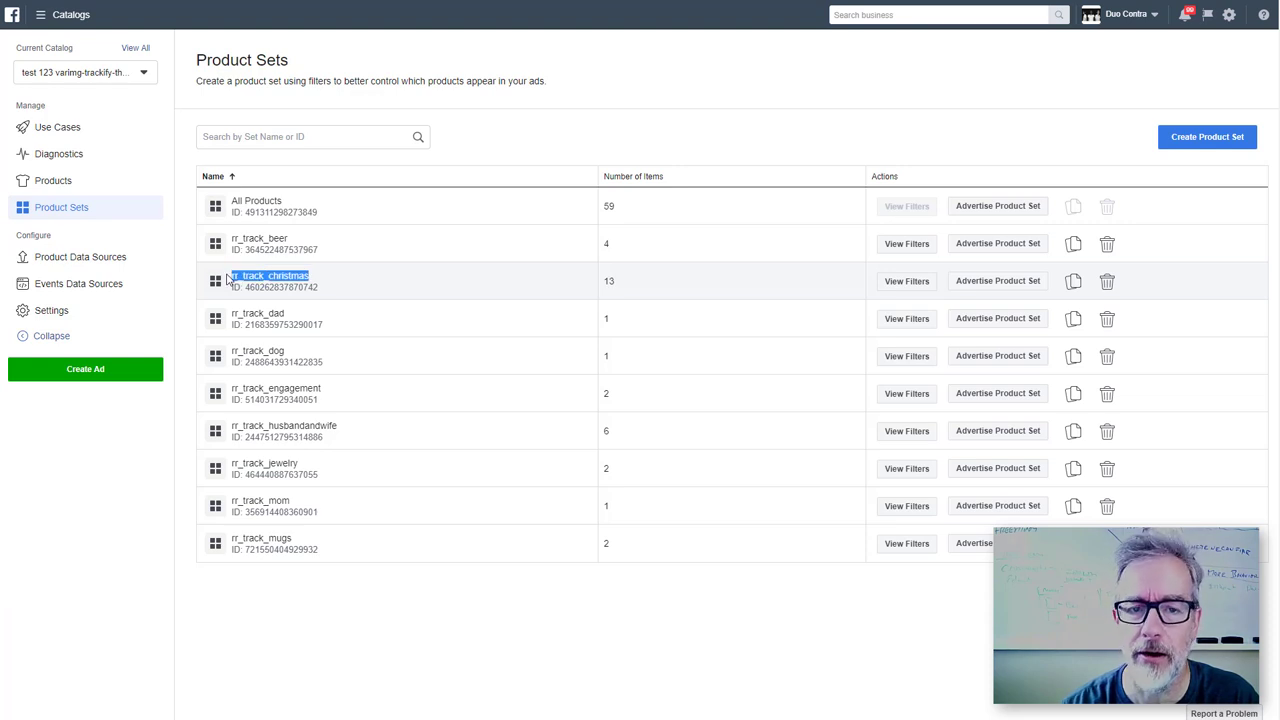
left_click(322, 283)
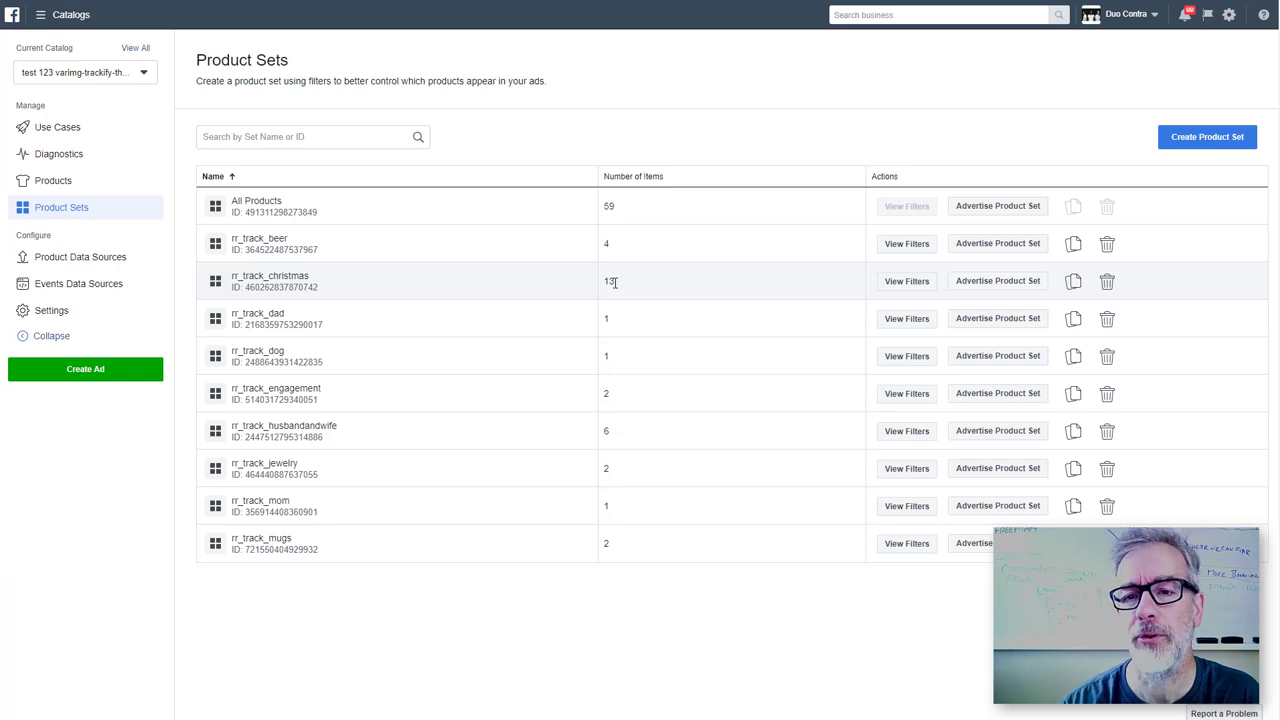
double_click(607, 283)
left_click_drag(310, 276, 231, 276)
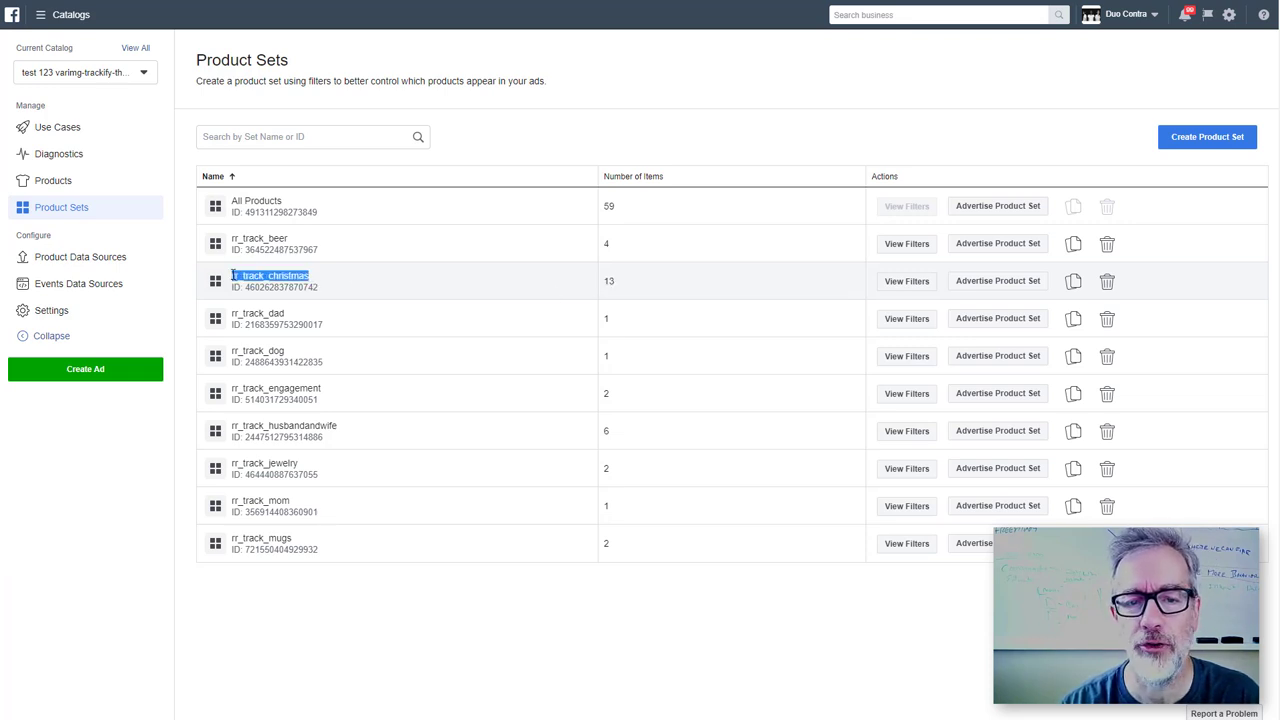
left_click(607, 282)
double_click(608, 282)
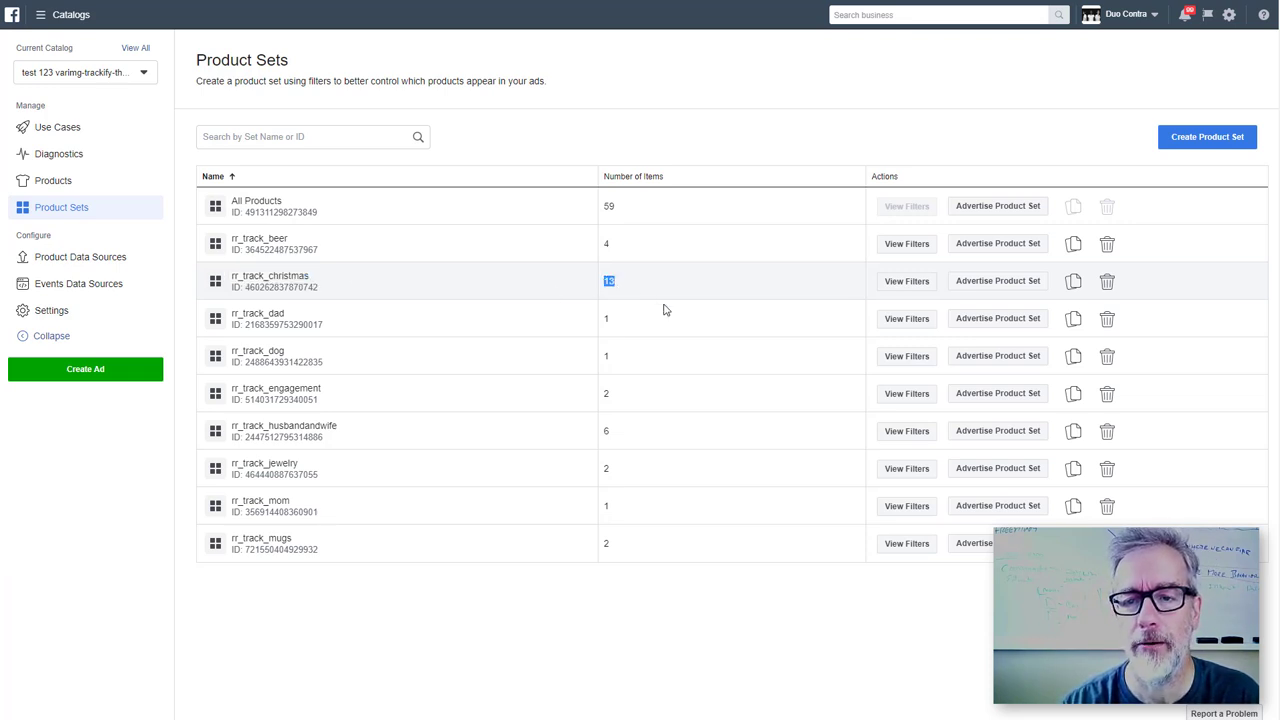
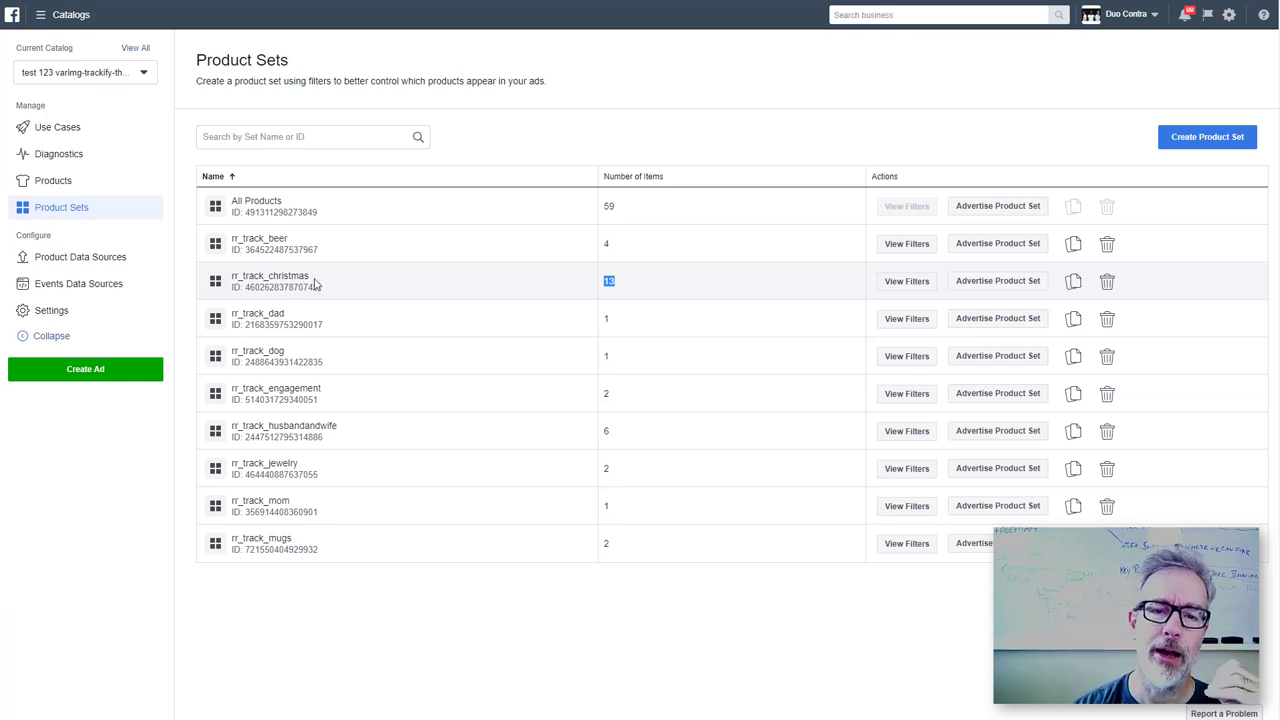
Review the rr_track_christmas product set again, including its item count and its option for advertising the set
left_click(315, 285)
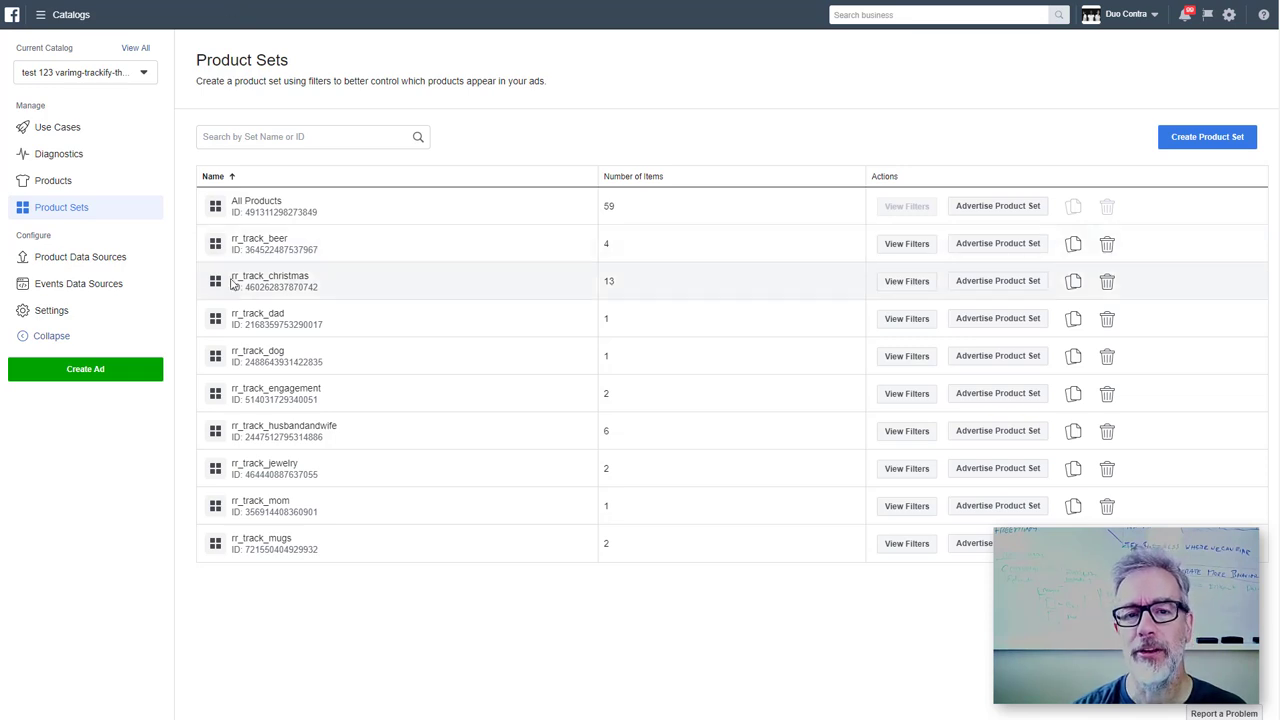
left_click_drag(231, 277, 318, 280)
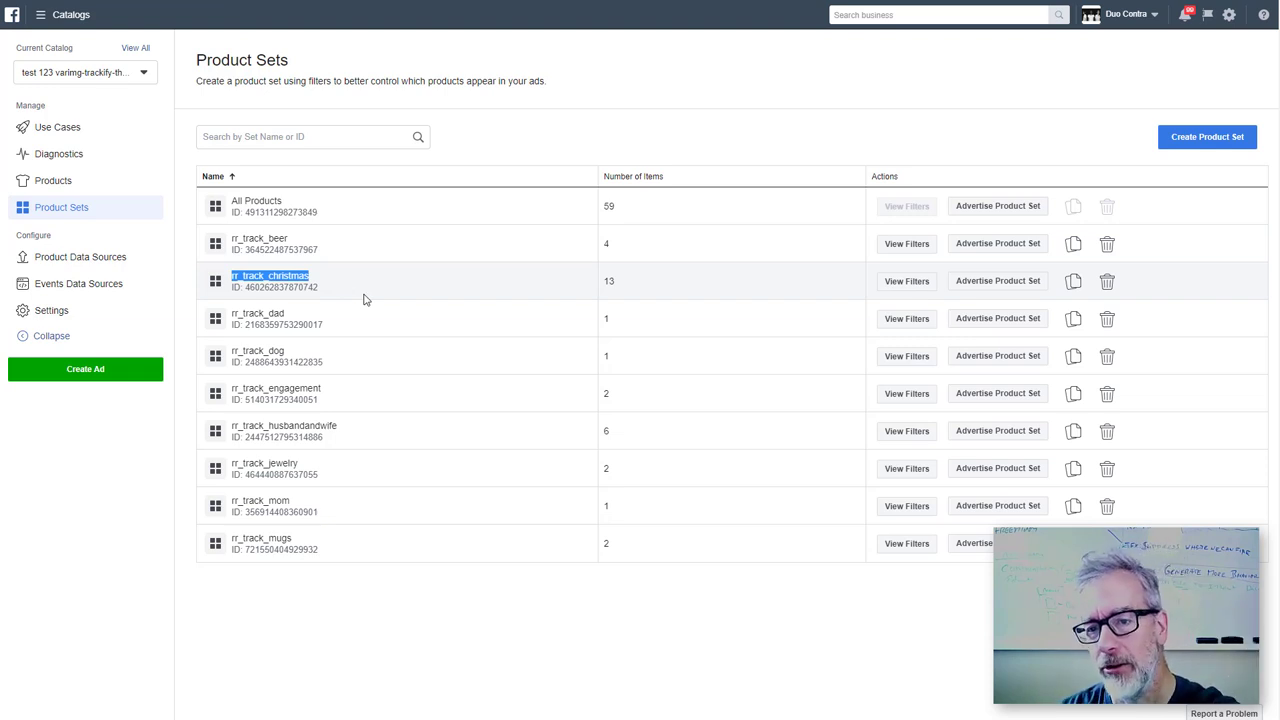
double_click(607, 281)
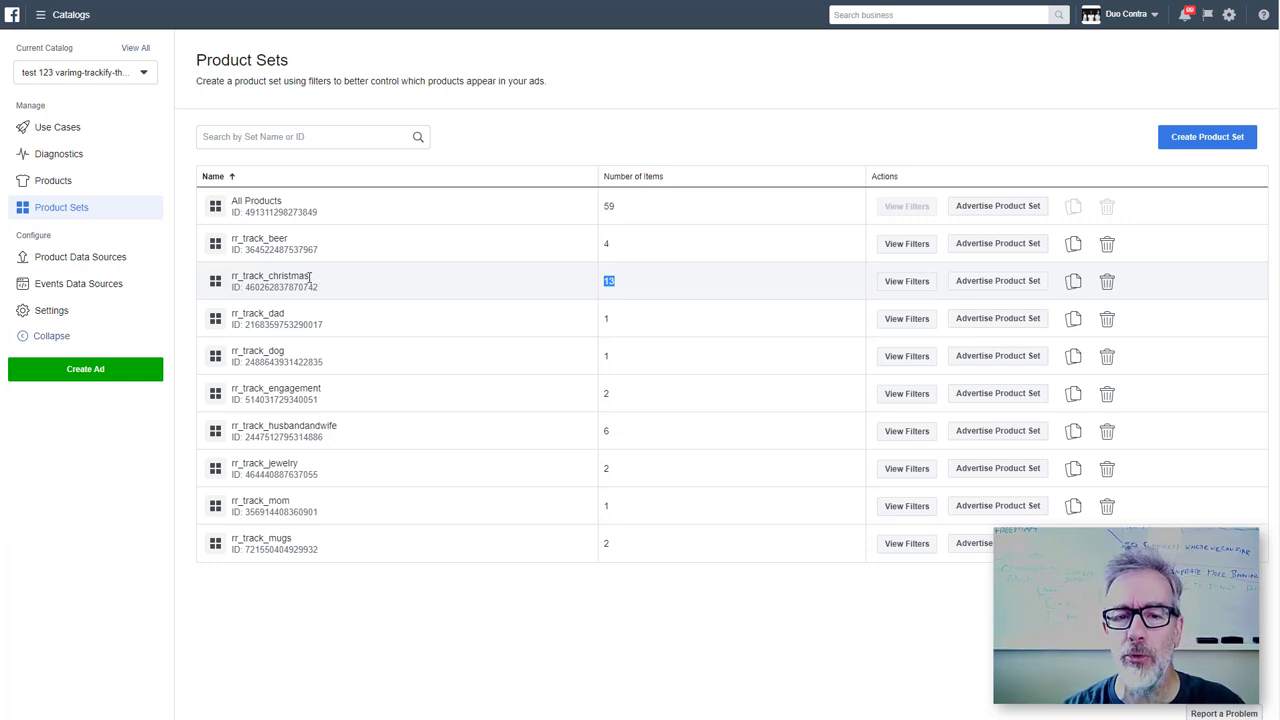
left_click_drag(310, 276, 234, 276)
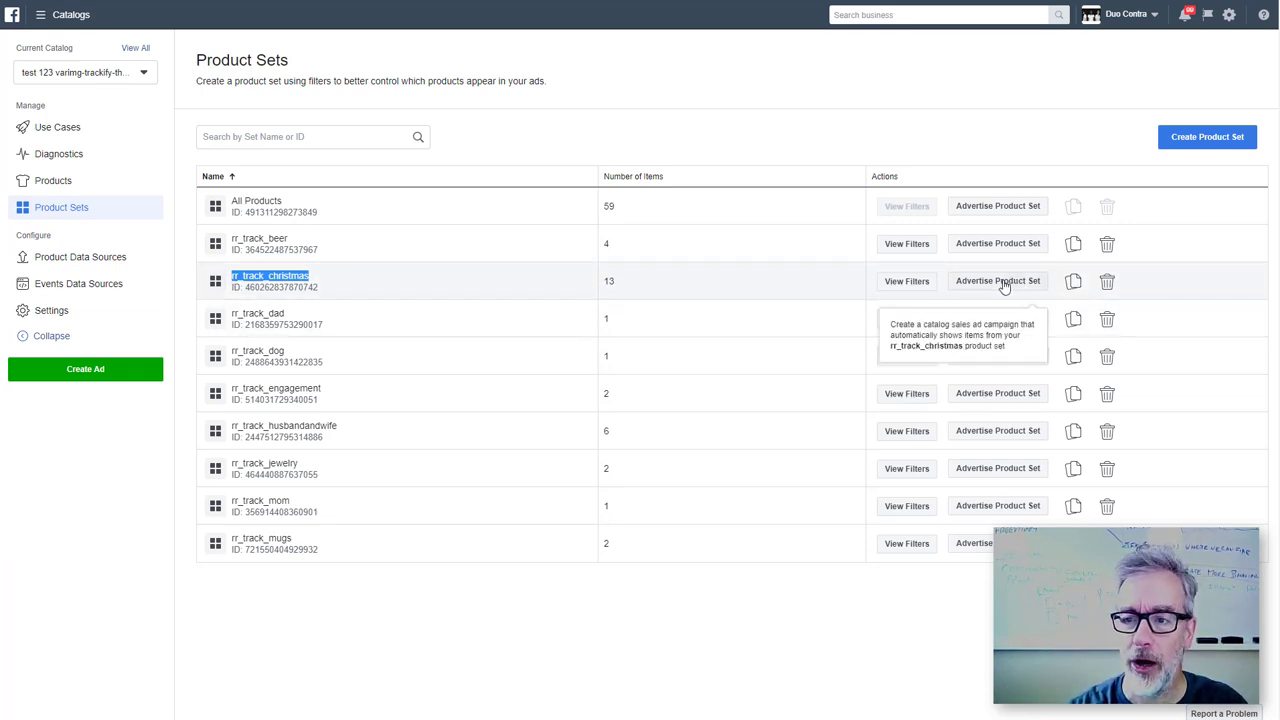
left_click(233, 279)
left_click_drag(233, 278, 314, 281)
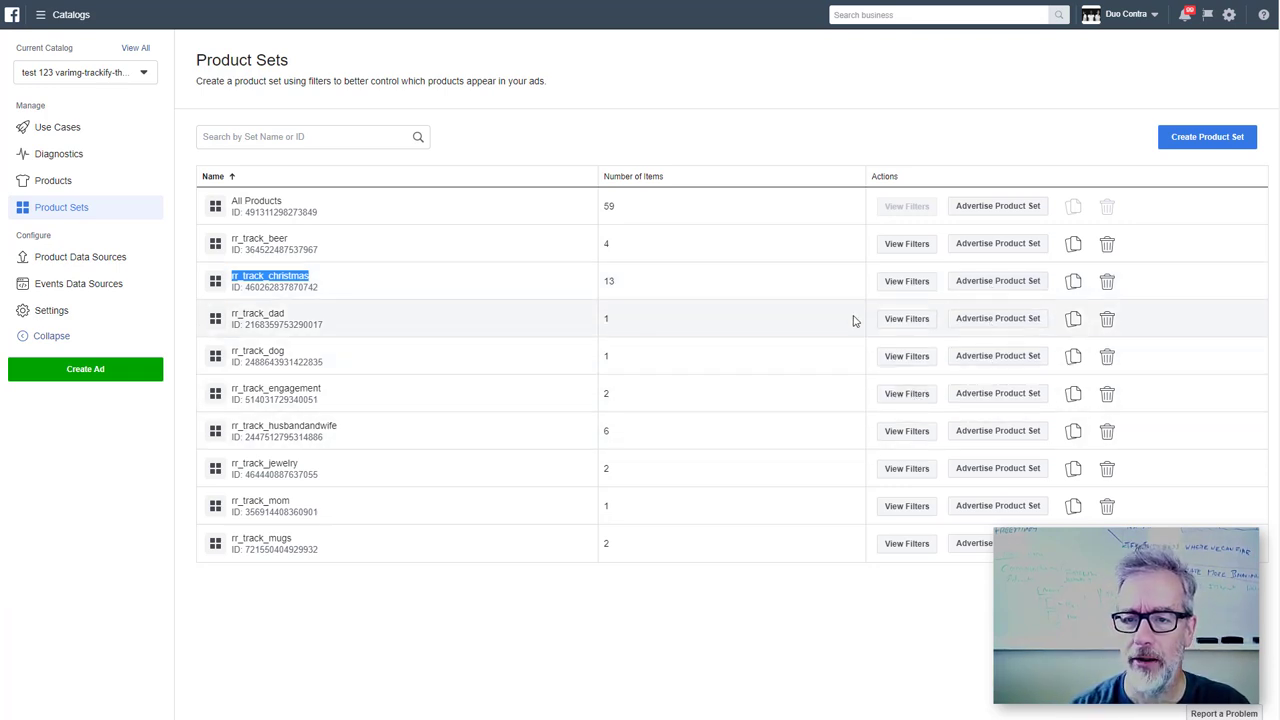
left_click(330, 286)
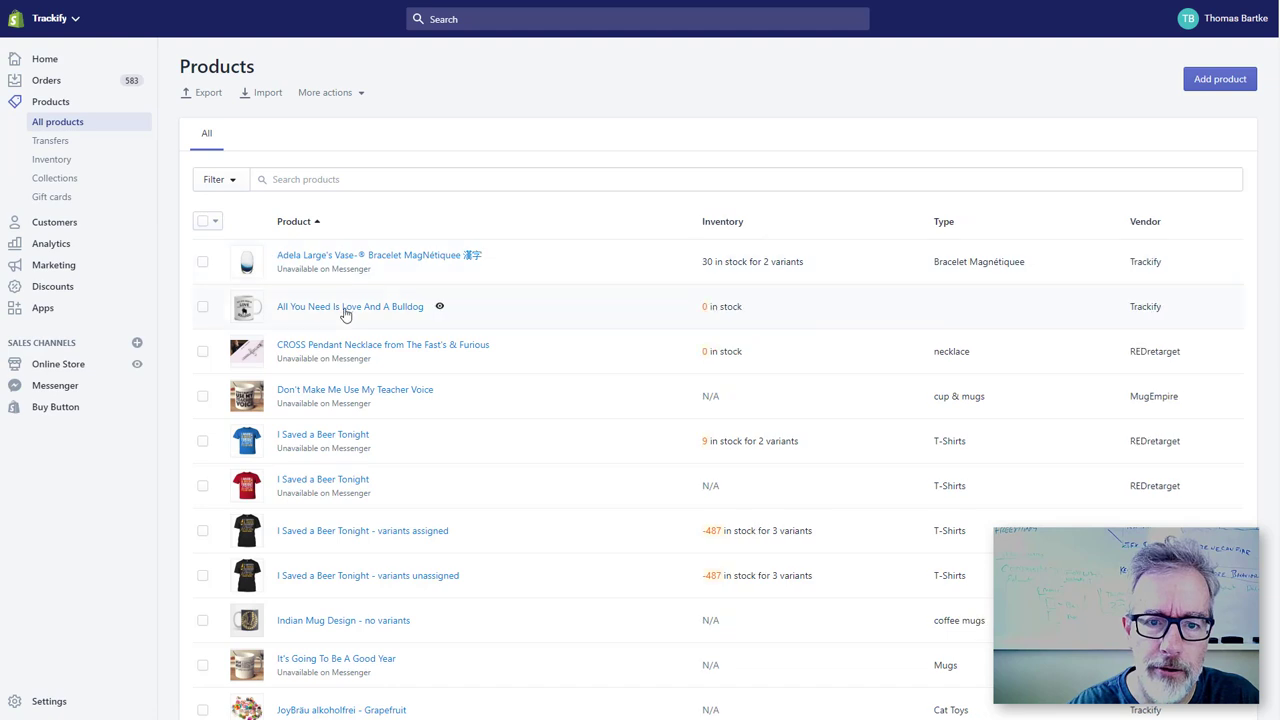
In the Shopify admin, open the Don't Make Me Use My Teacher Voice product and add the tag rr_track_exclude
left_click(310, 396)
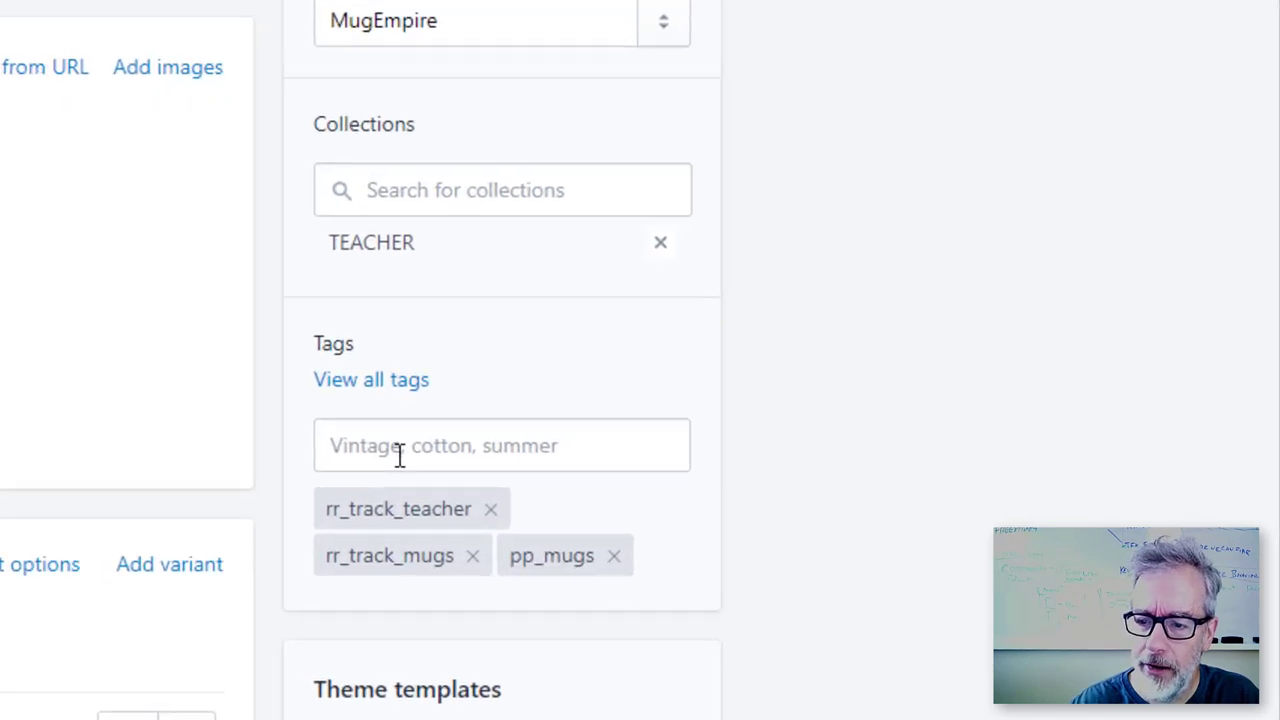
left_click(888, 600)
type("rr")
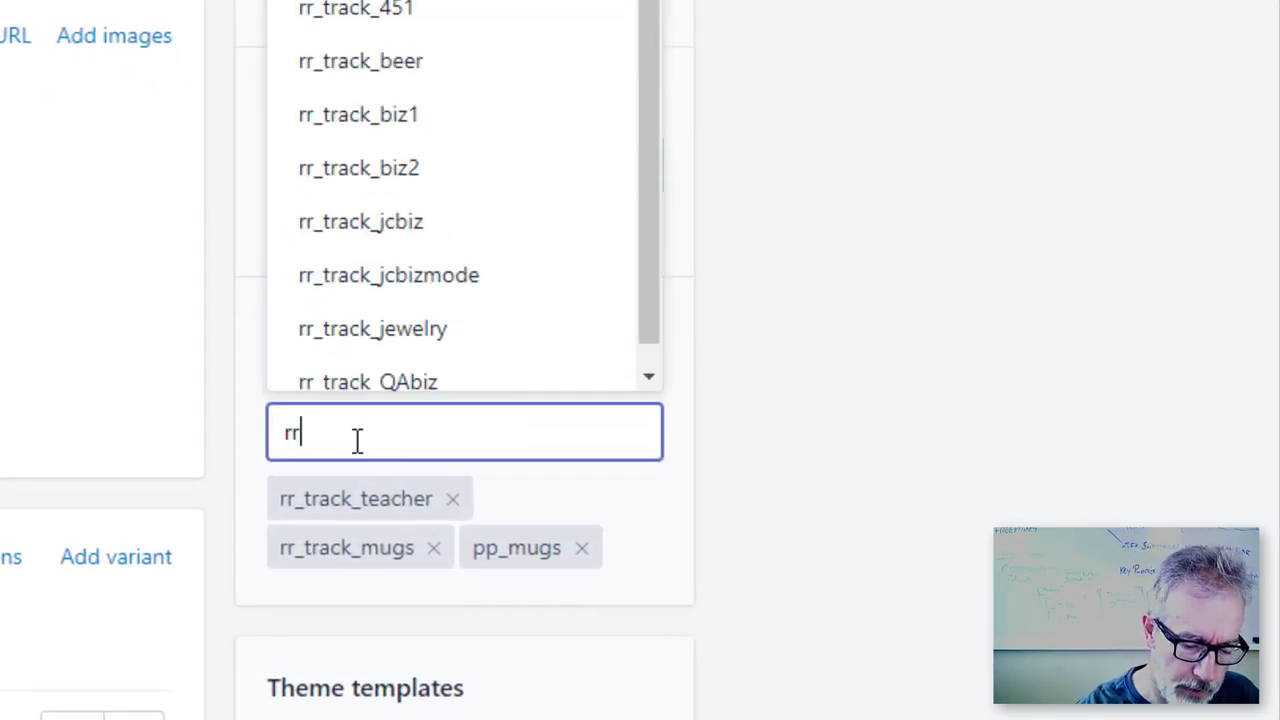
type("_track")
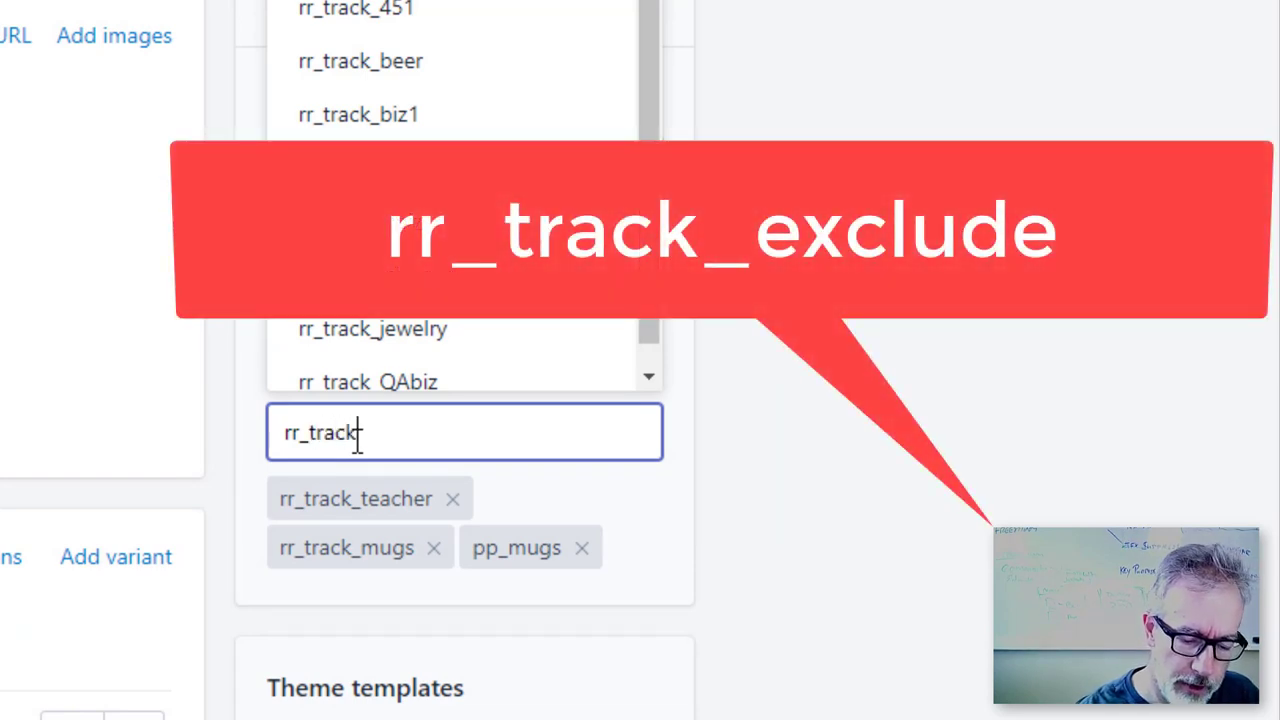
type("_exclude")
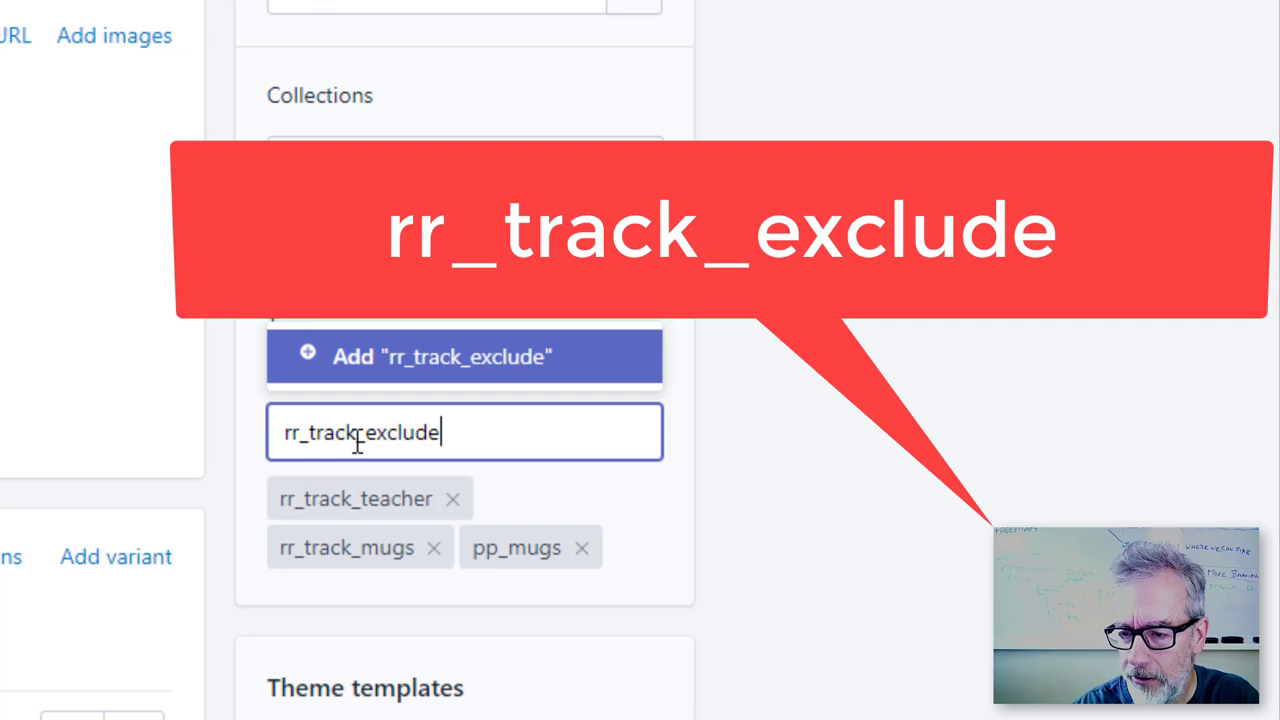
key("Return")
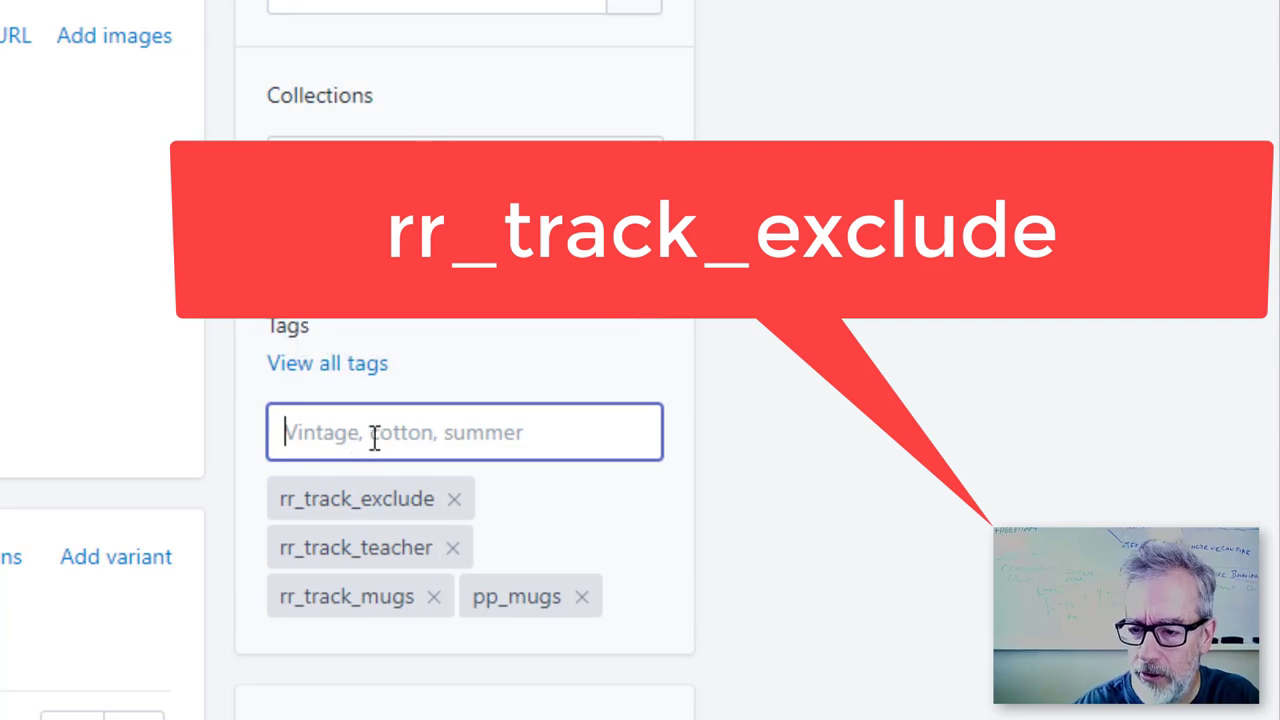
key("Tab")
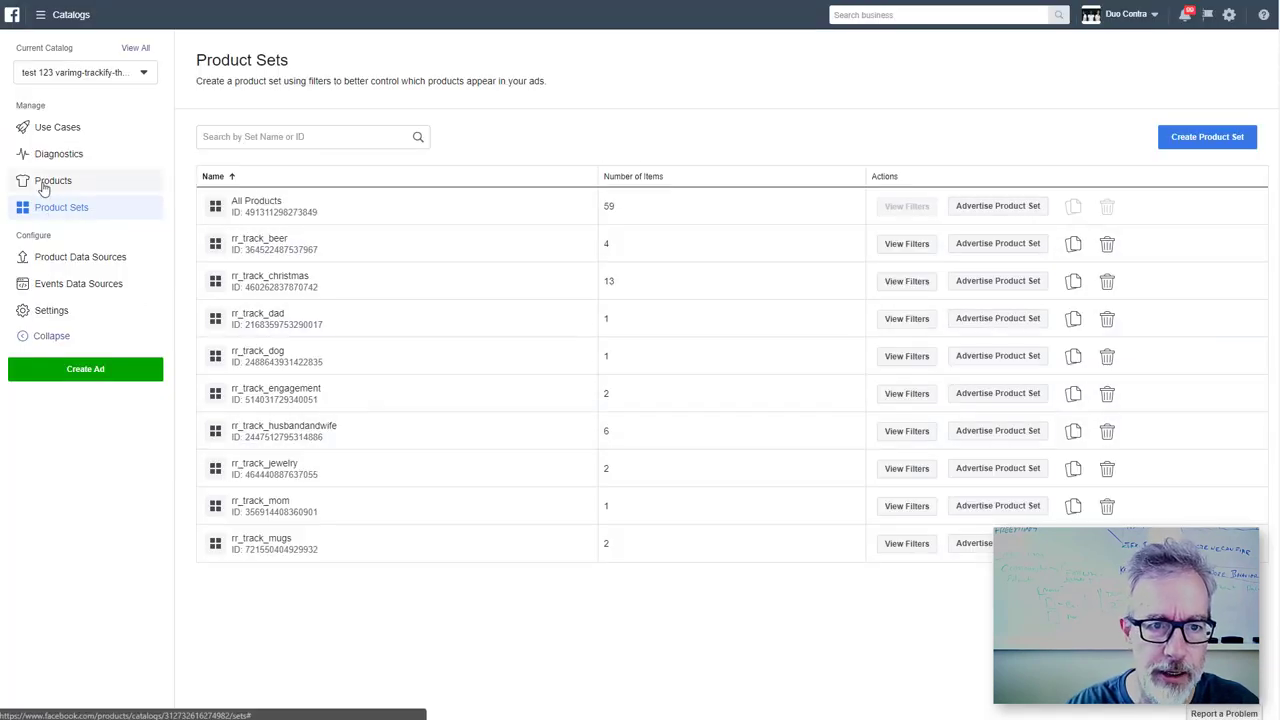
Back in Facebook Catalogs, search the catalog's products for the beer shirts and open I Saved A Beer Tonight - Varimg Assigned
left_click(47, 182)
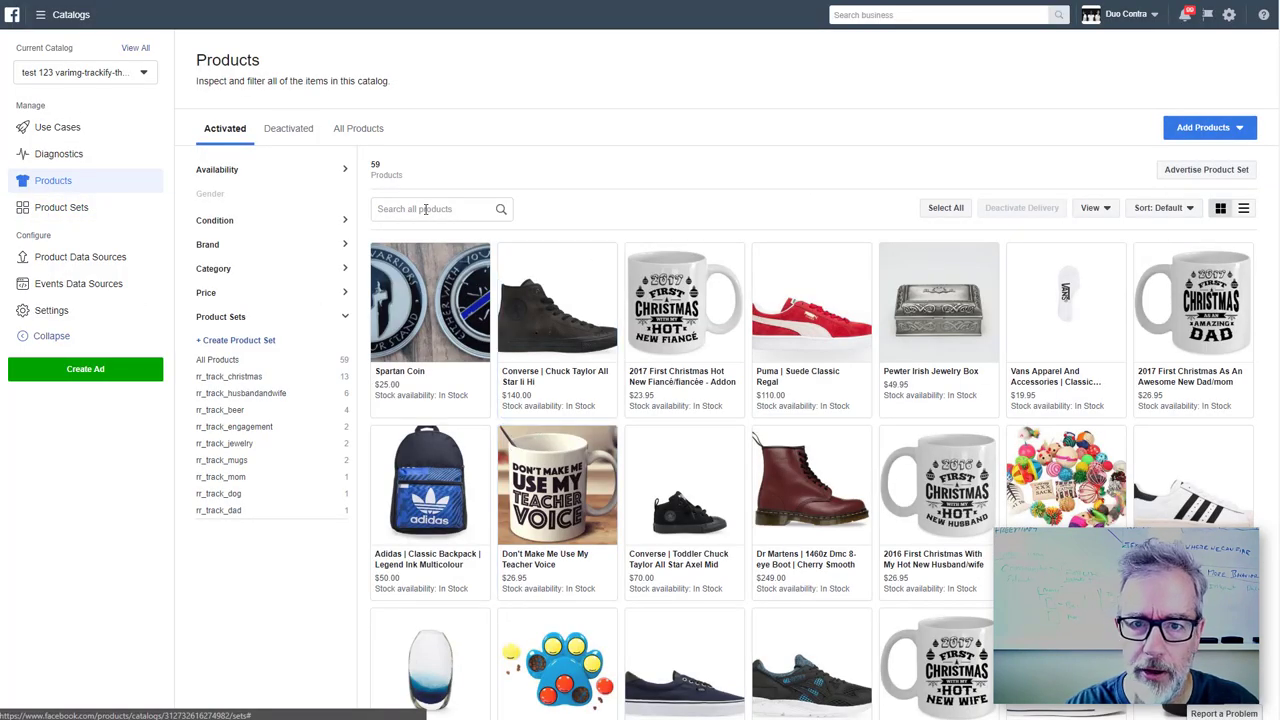
left_click(425, 209)
type("b")
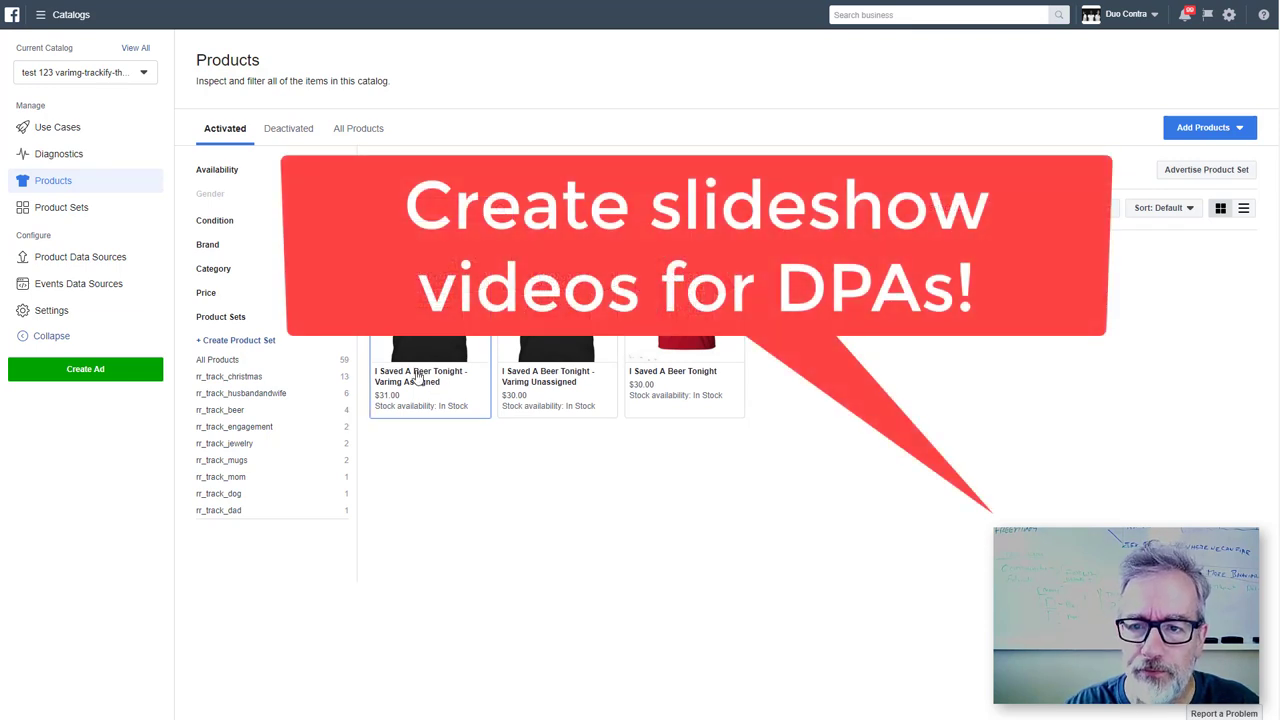
left_click(433, 334)
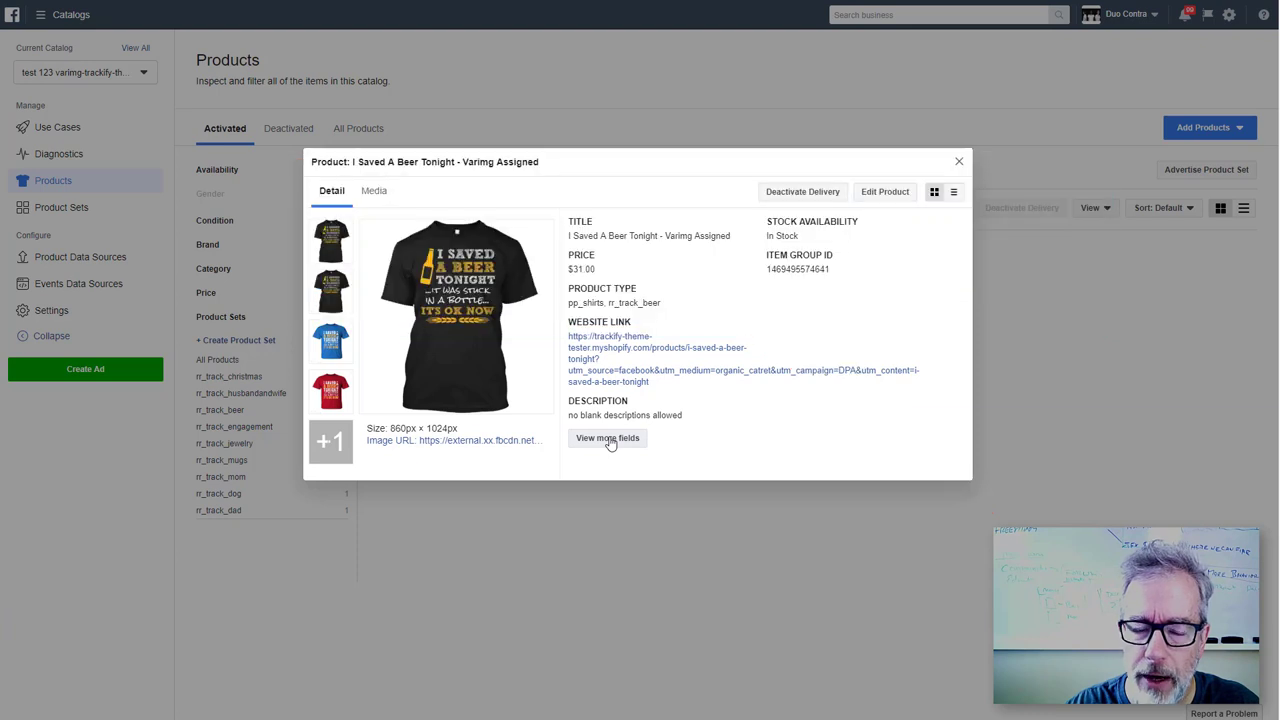
Look through the images of the I Saved A Beer Tonight - Varimg Assigned product
left_click(333, 287)
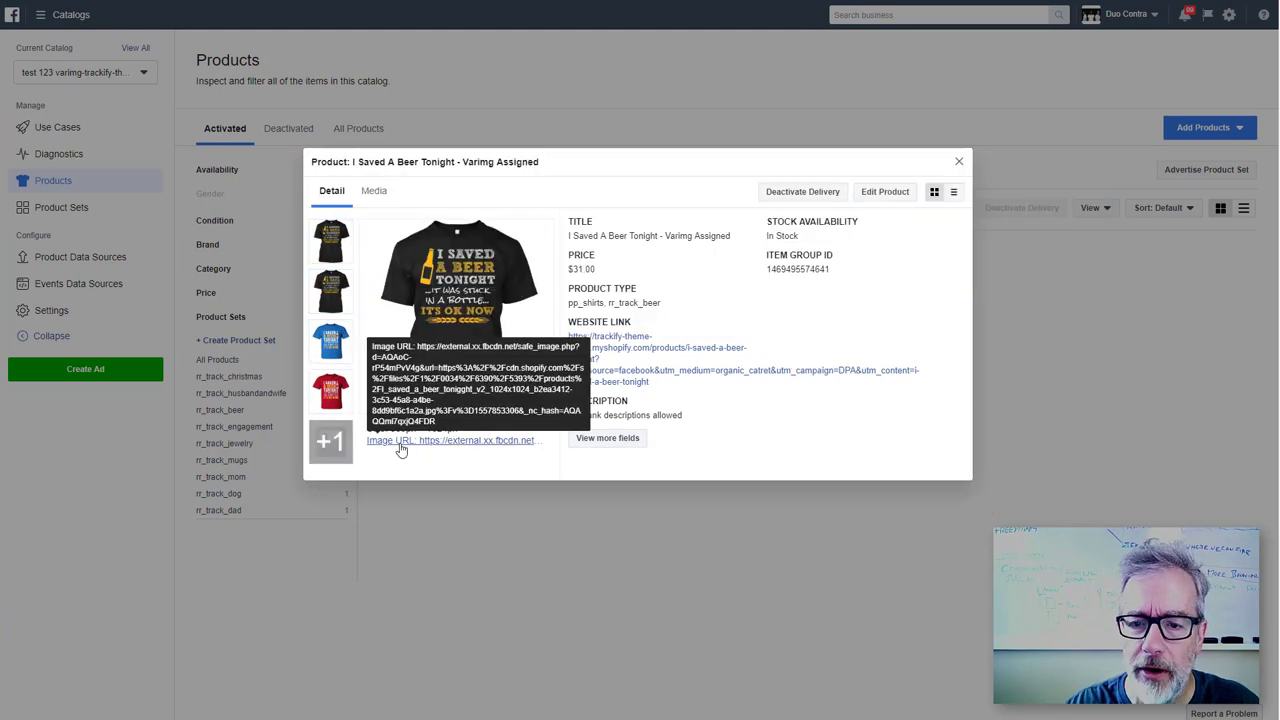
left_click(326, 411)
left_click(325, 255)
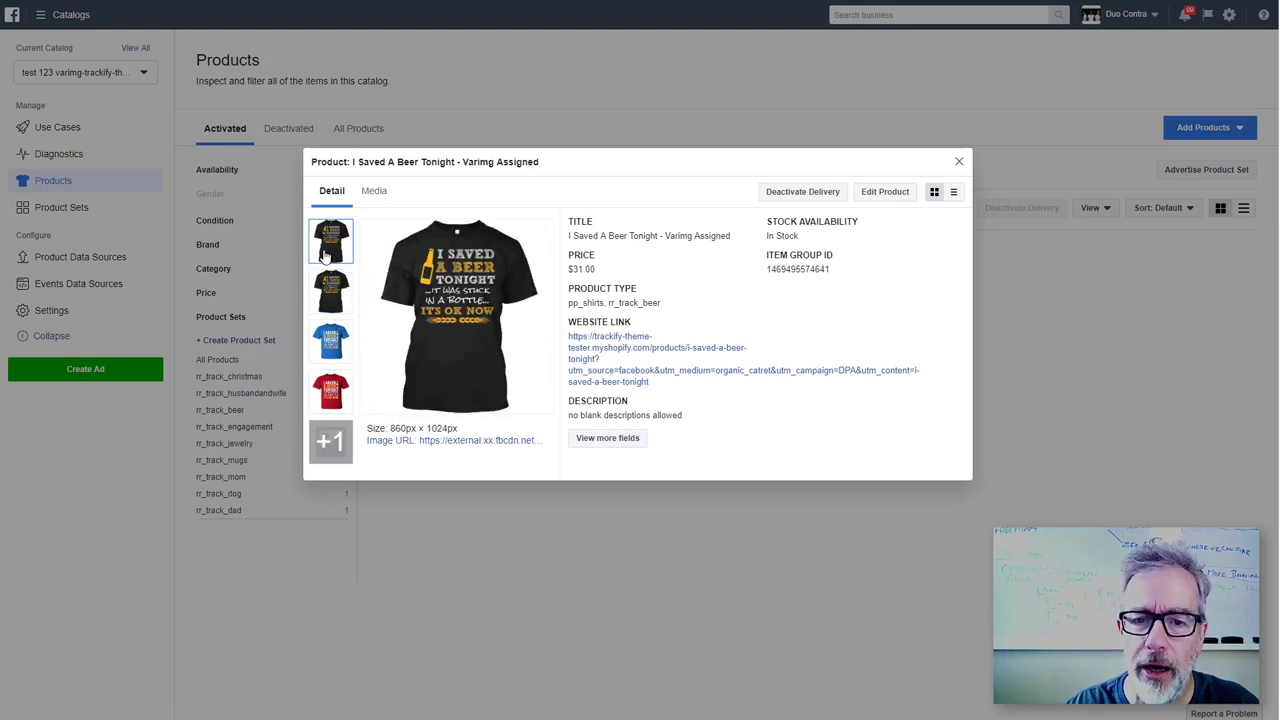
View the second black and red shirt images, expand the product's full field list and examine its Additional Image Urls property
left_click(333, 272)
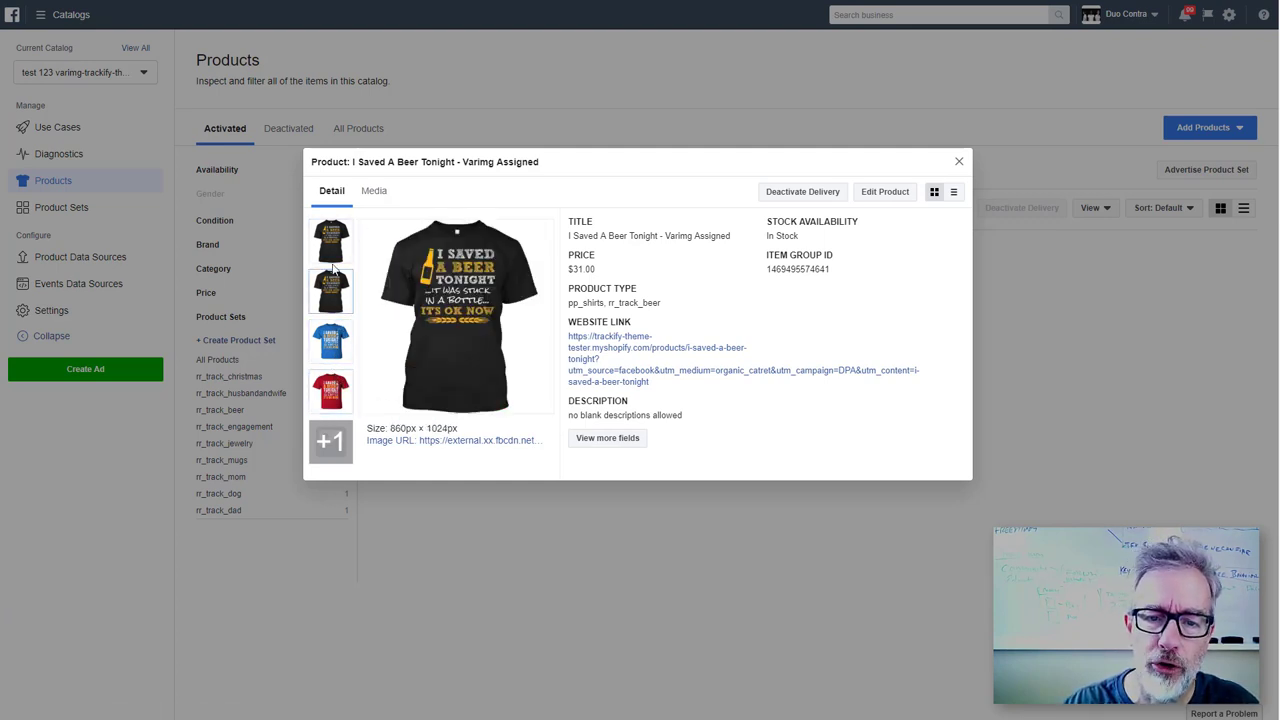
left_click(337, 390)
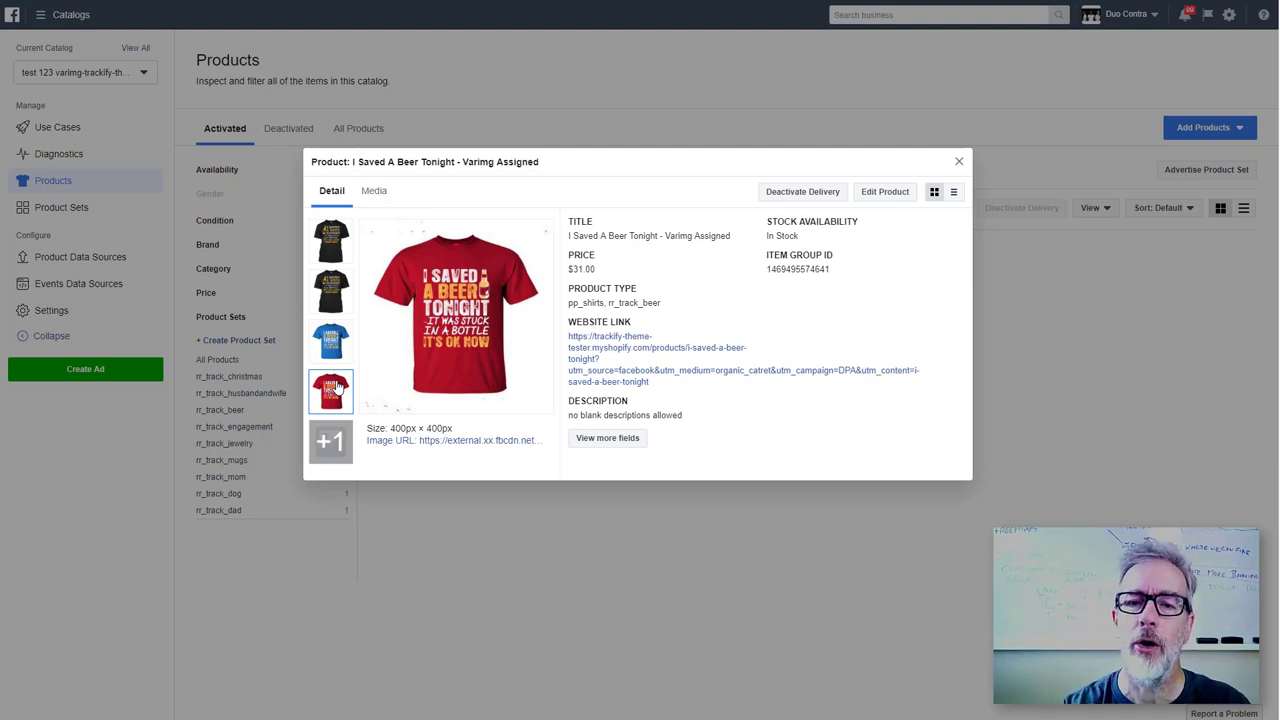
left_click(605, 438)
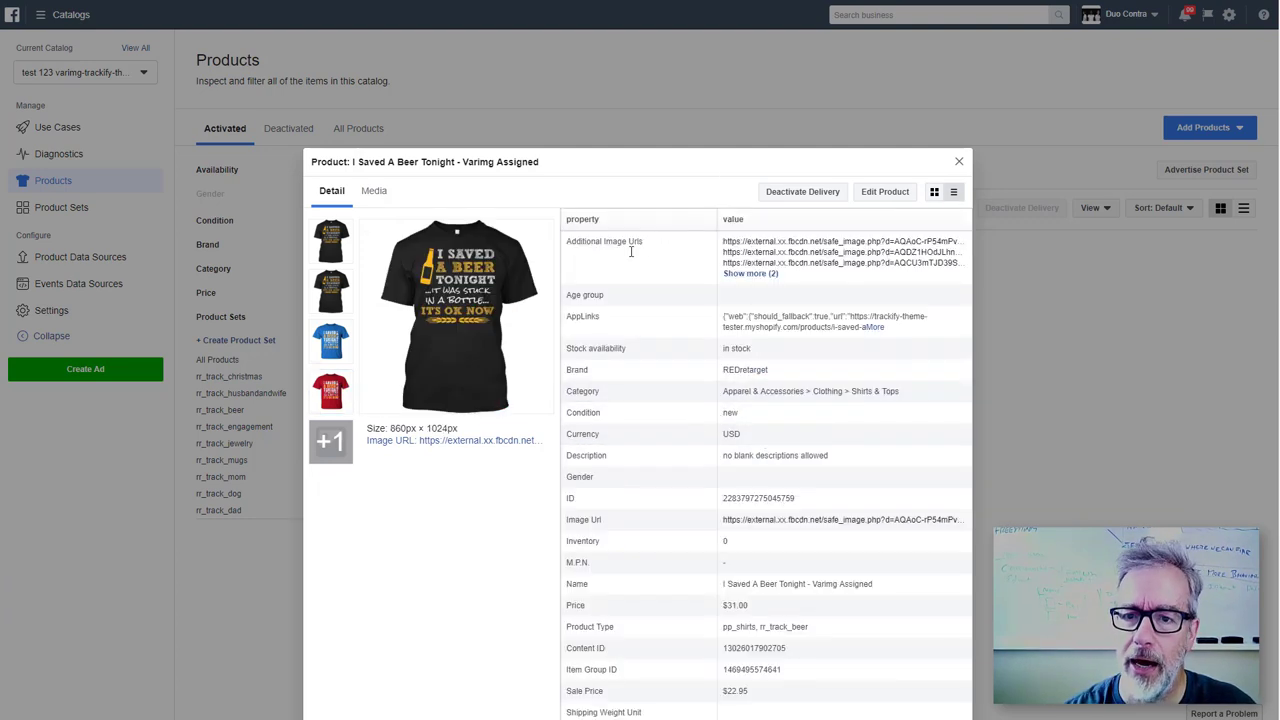
left_click_drag(593, 241, 651, 243)
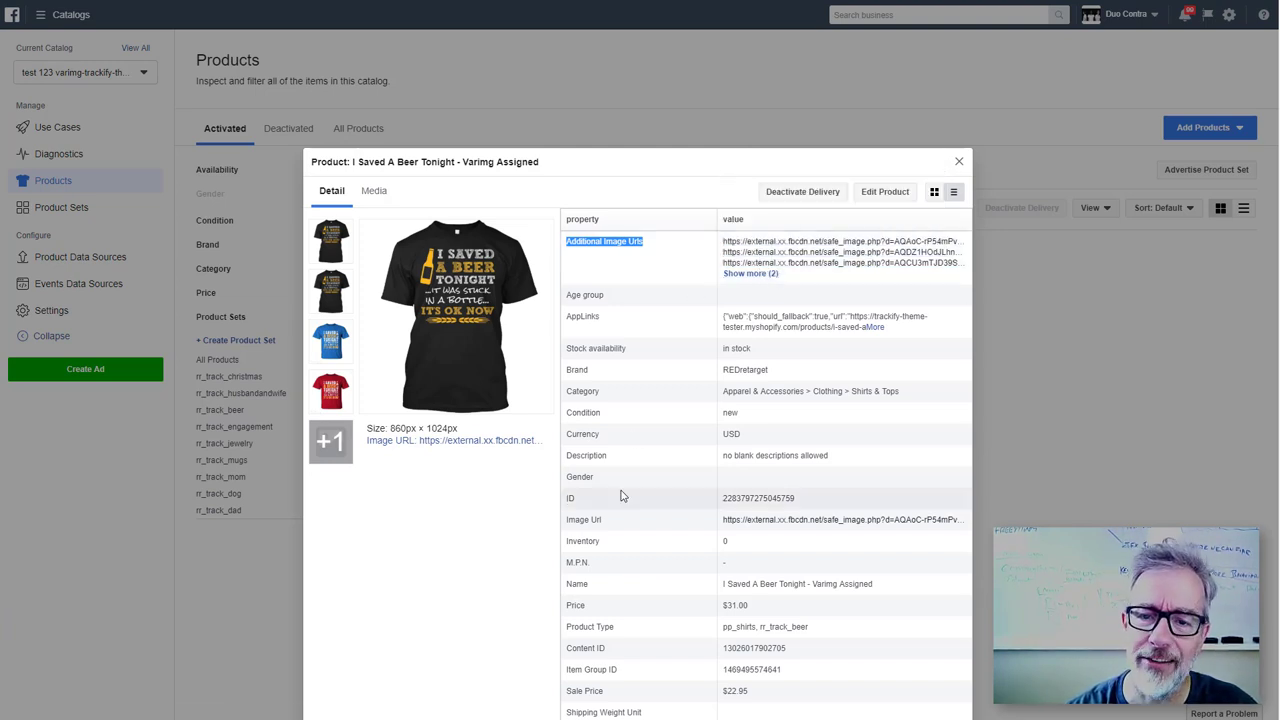
scroll(620, 496, "down", 2)
scroll(630, 440, "up", 2)
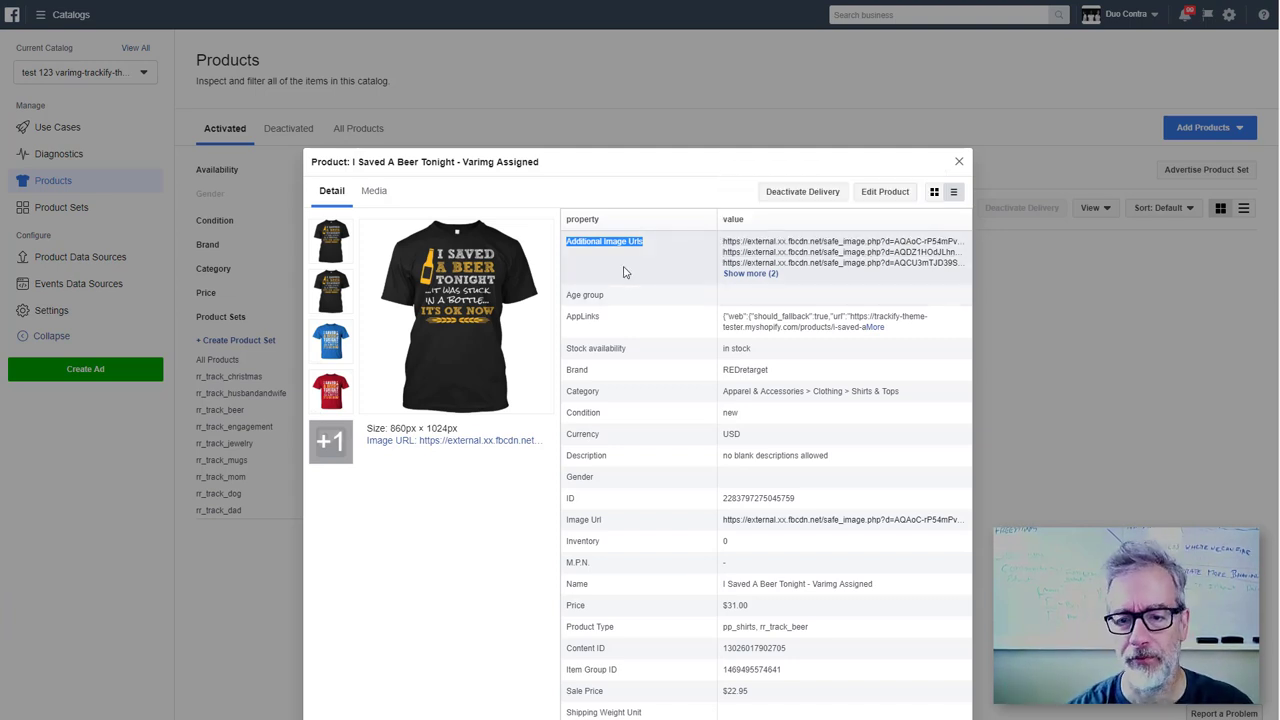
Examine the product's Price property in the full field list and close the product details
scroll(626, 449, "down", 2)
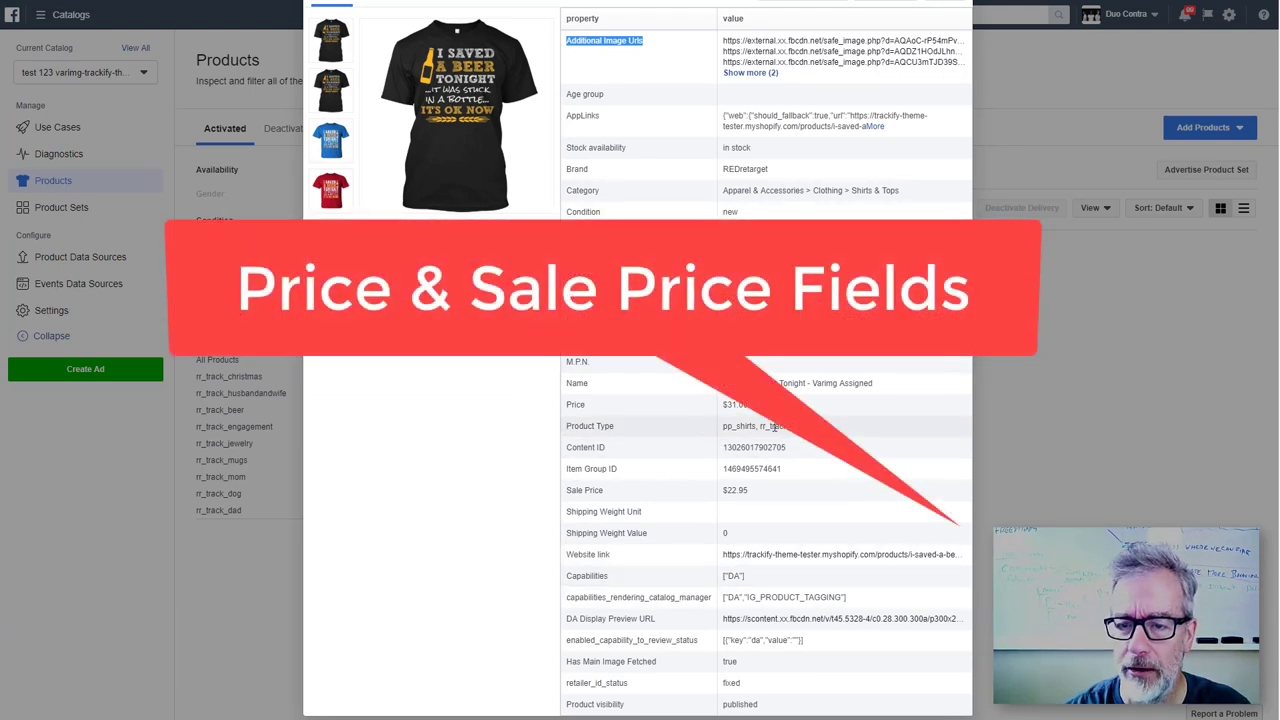
left_click_drag(726, 406, 748, 405)
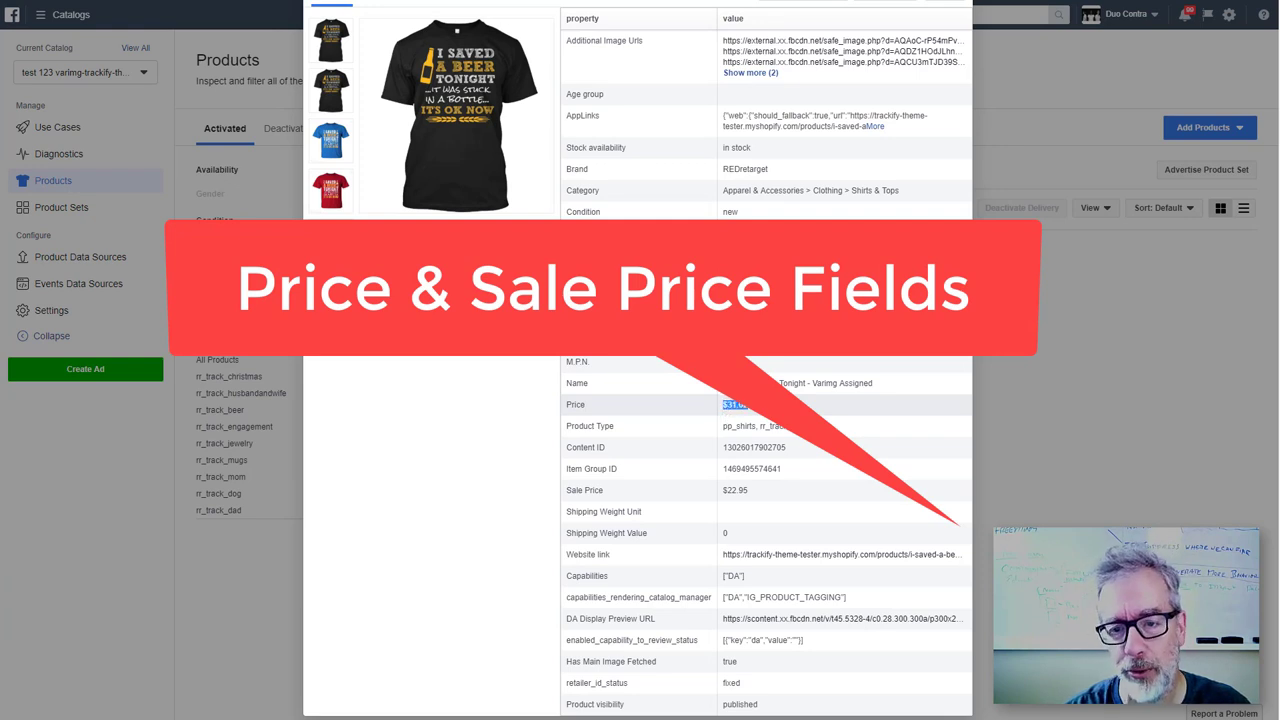
left_click(602, 412)
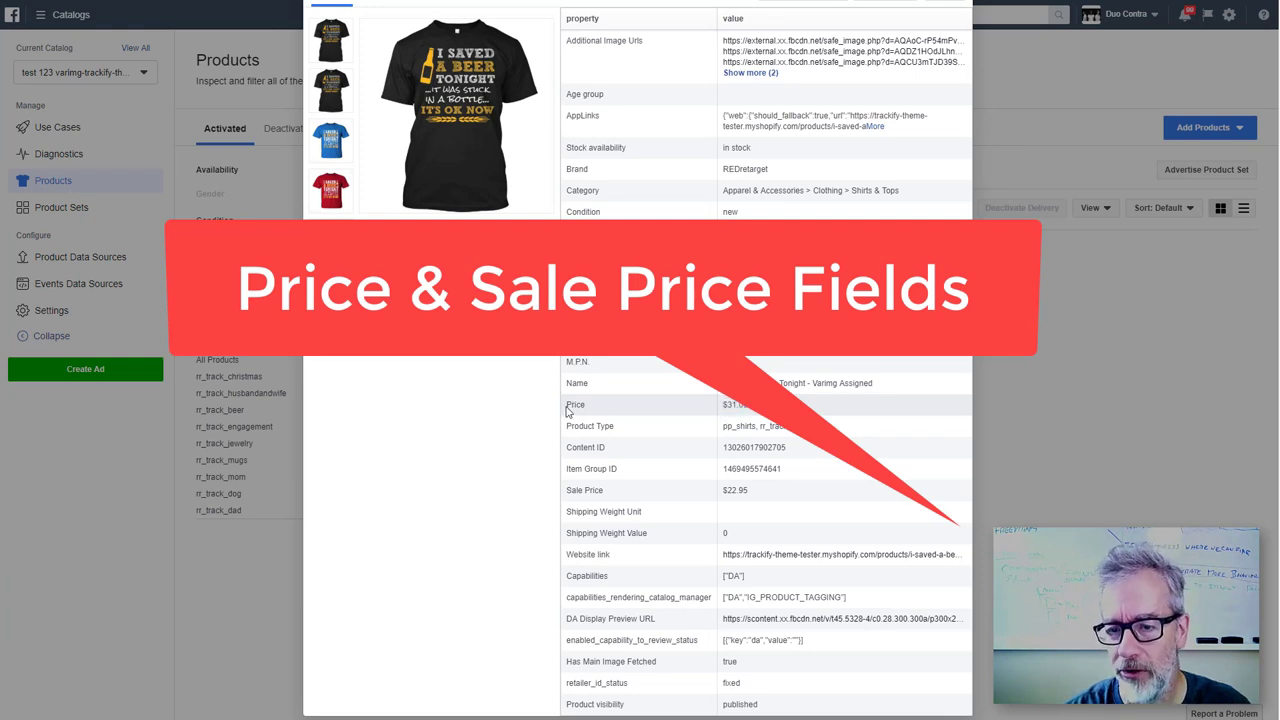
left_click_drag(567, 406, 748, 406)
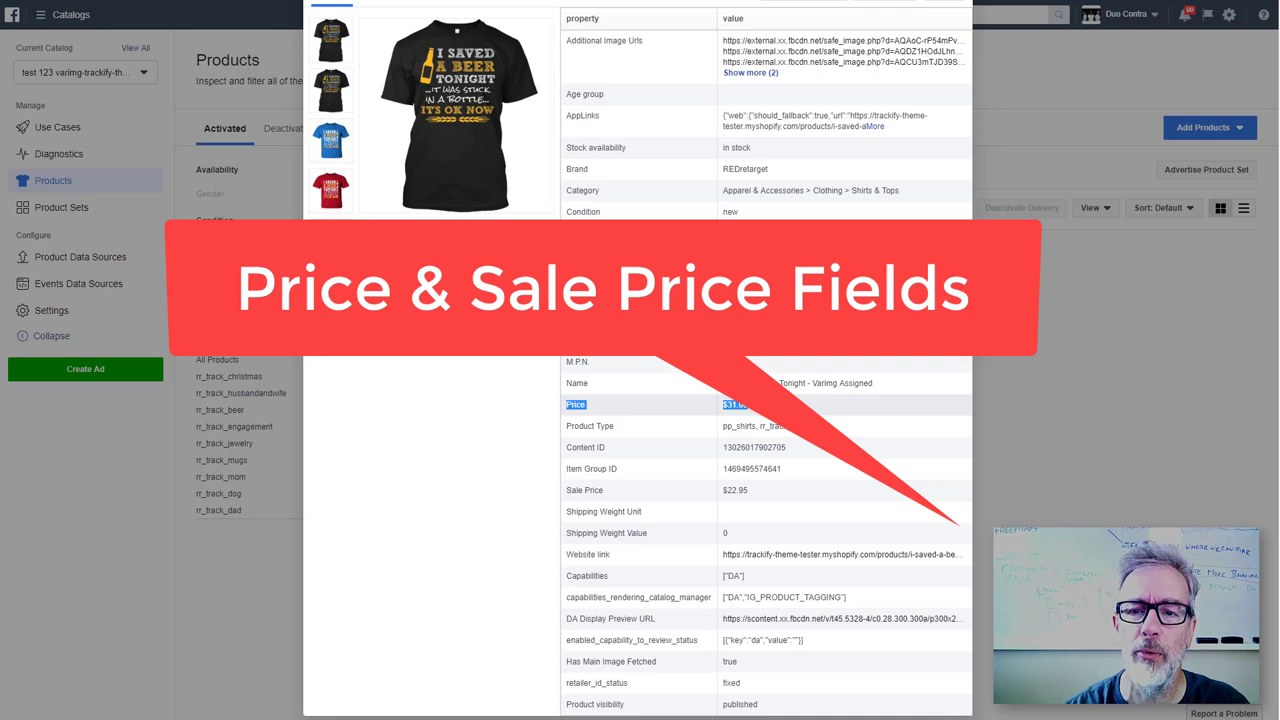
left_click(764, 406)
scroll(938, 190, "up", 3)
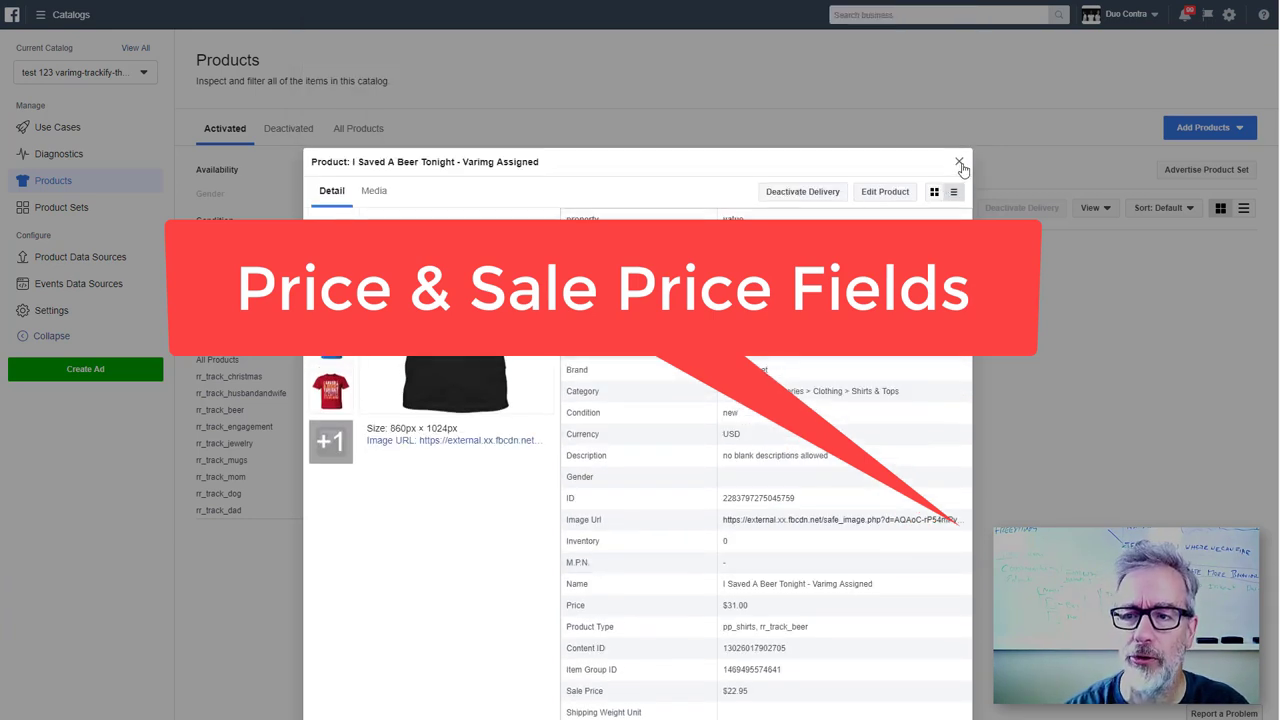
left_click(959, 161)
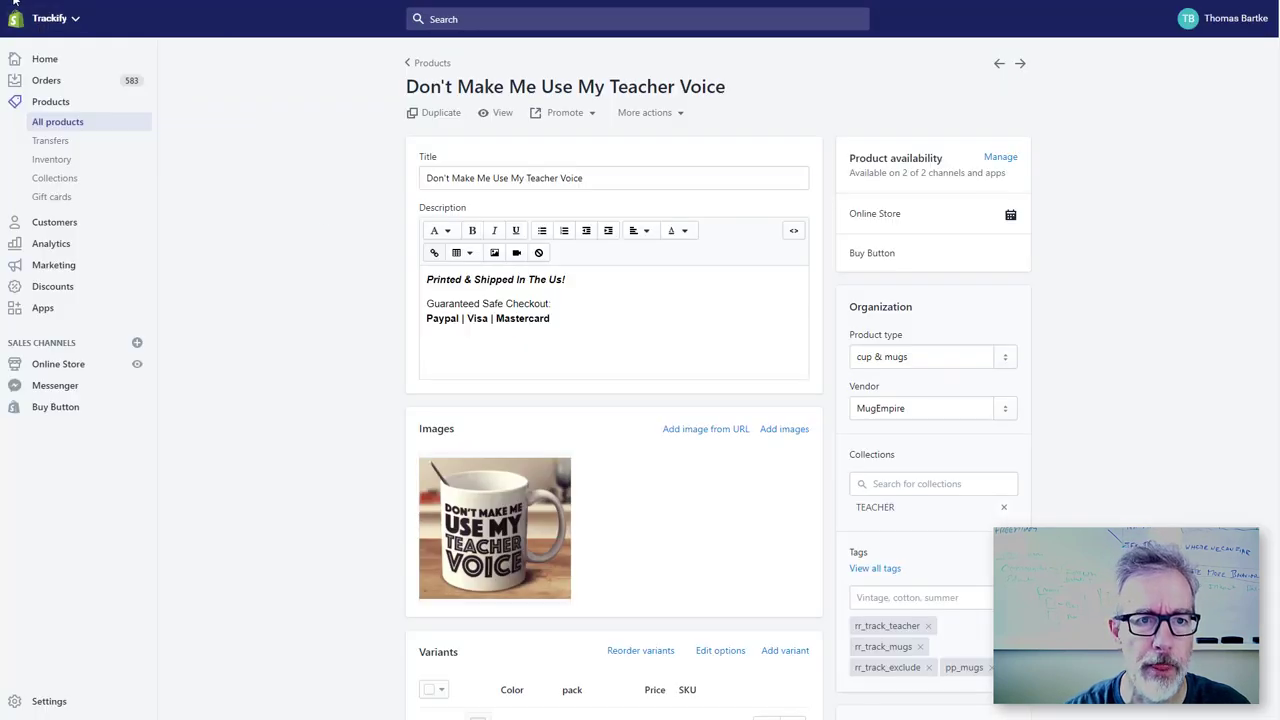
In the Shopify admin, open I Saved a Beer Tonight - variants assigned and its S black variant
left_click(45, 104)
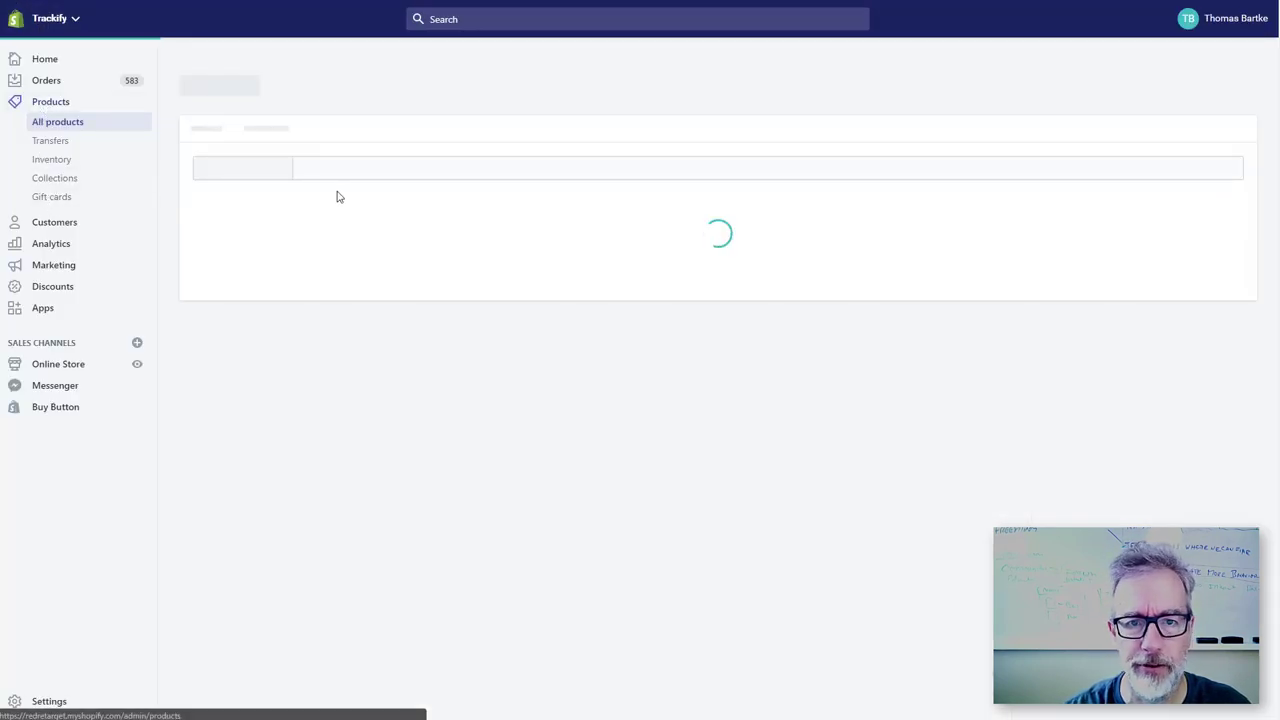
scroll(349, 434, "down", 3)
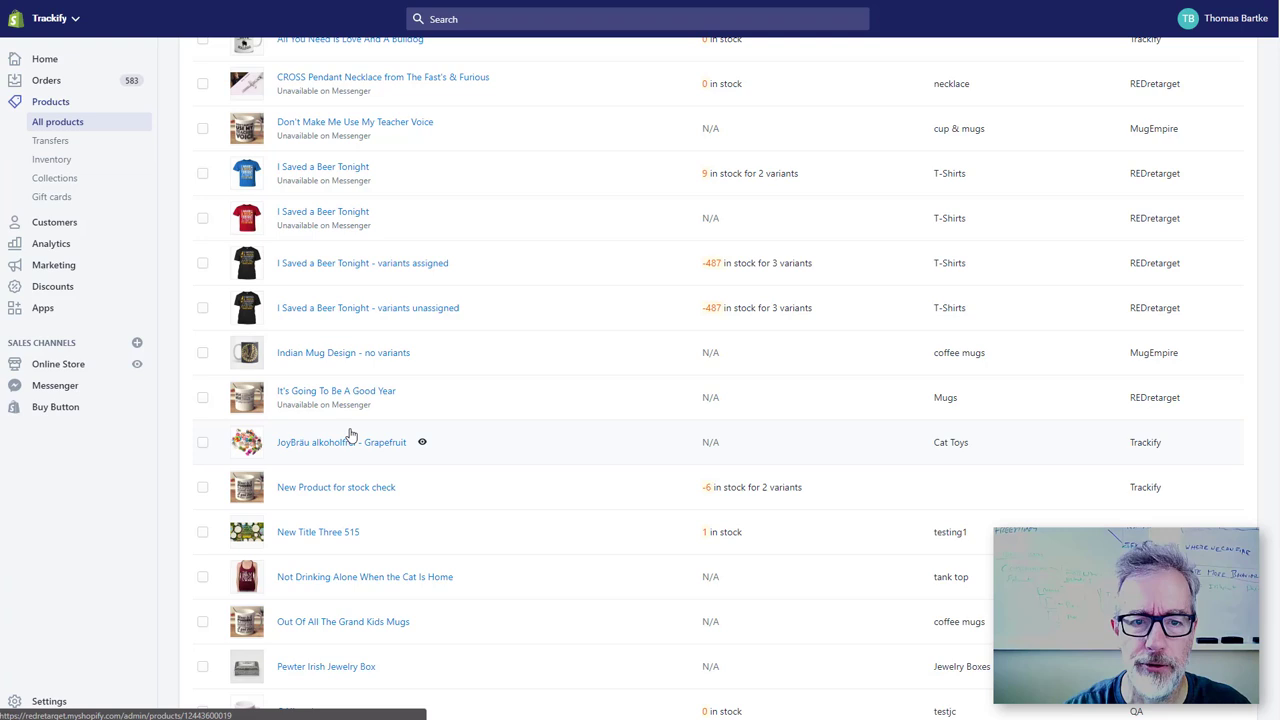
left_click(307, 265)
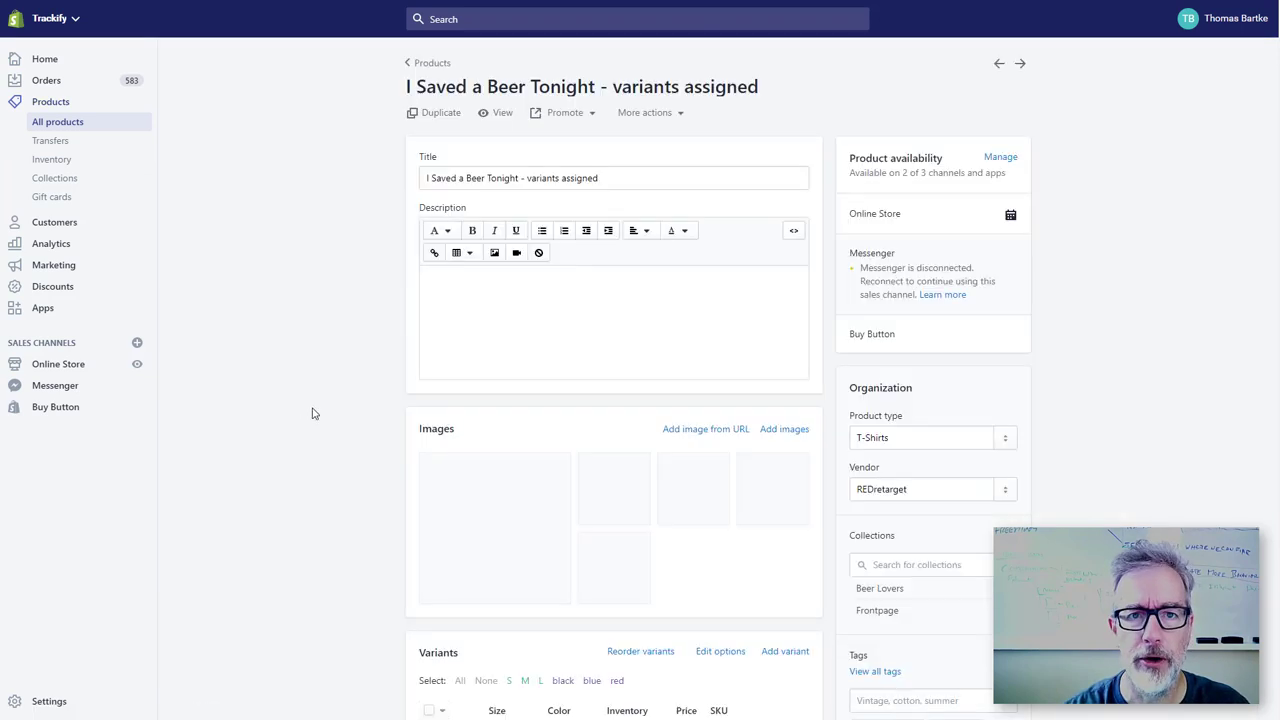
scroll(234, 517, "down", 3)
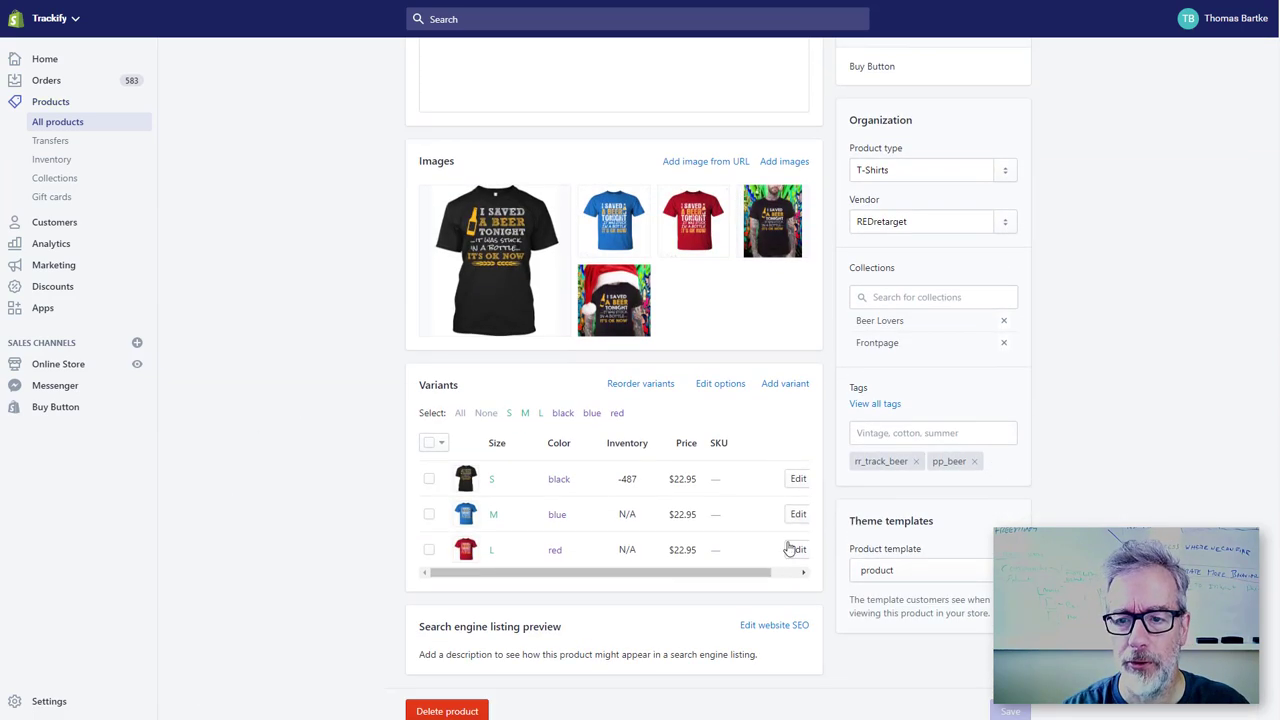
left_click(796, 479)
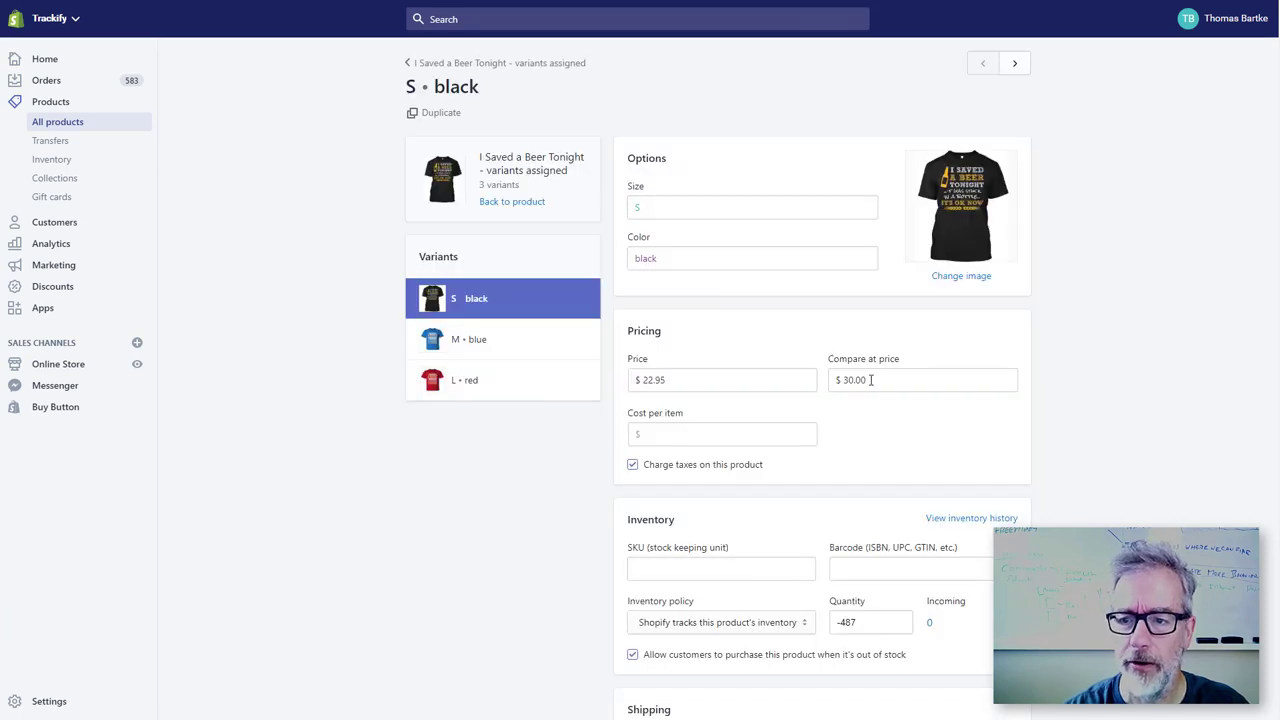
Compare the S black variant's Price and Compare at price values without changing them
left_click(880, 393)
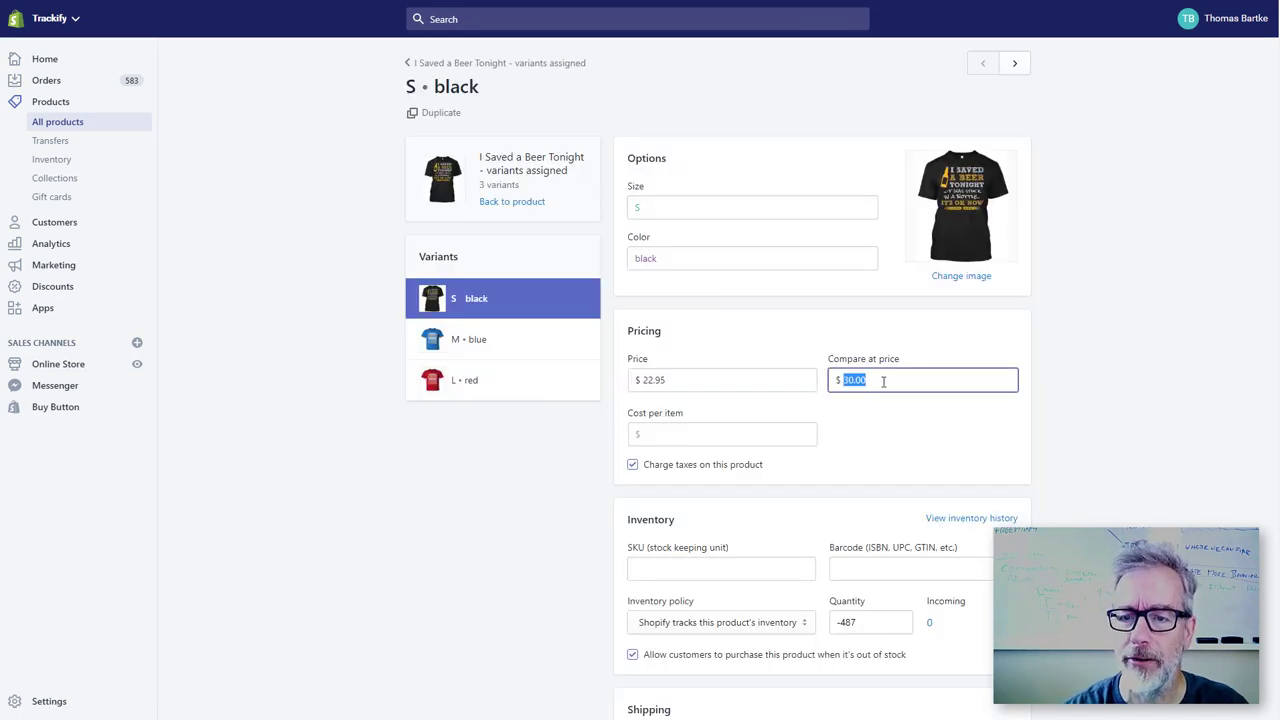
key("shift+Tab")
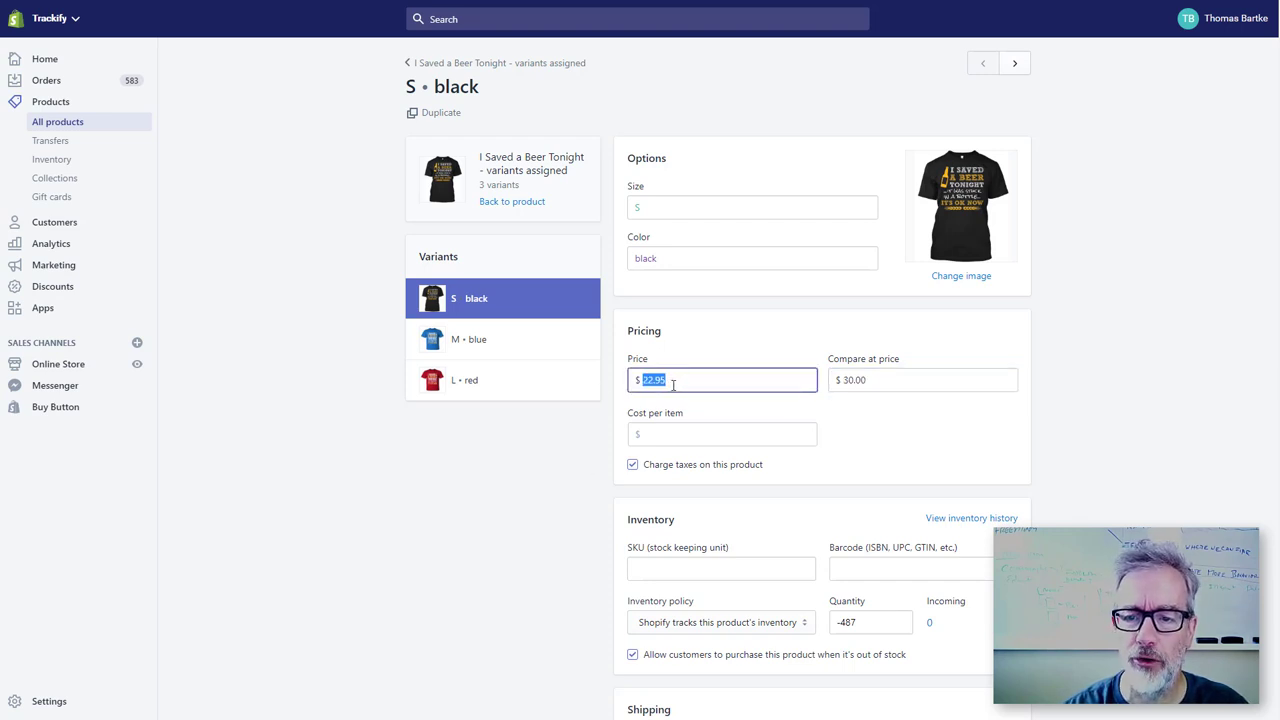
left_click(673, 385)
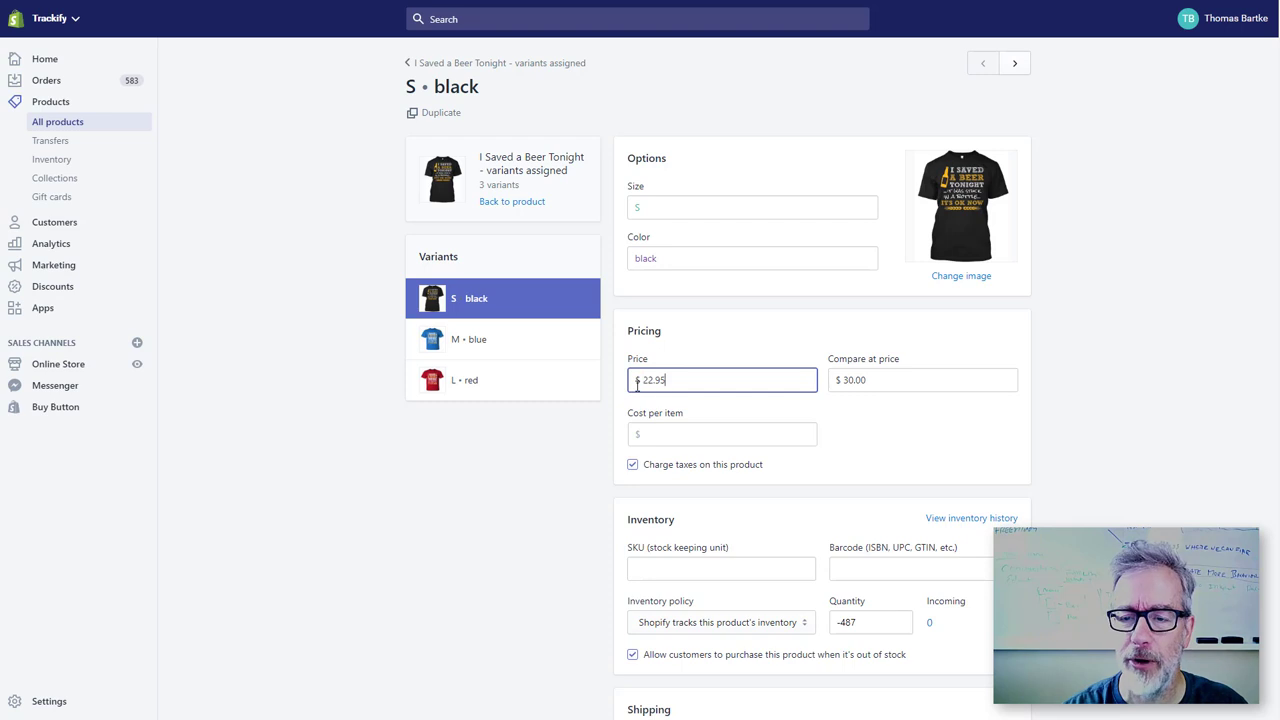
key("Tab")
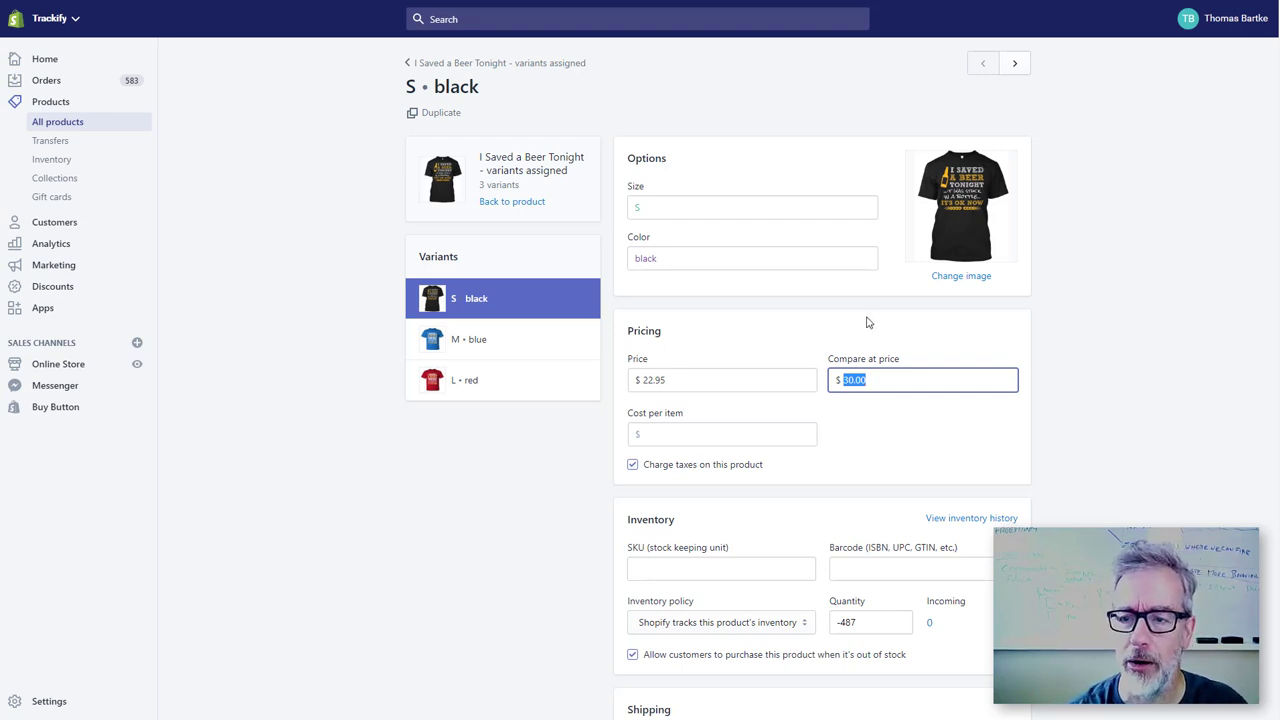
left_click(811, 325)
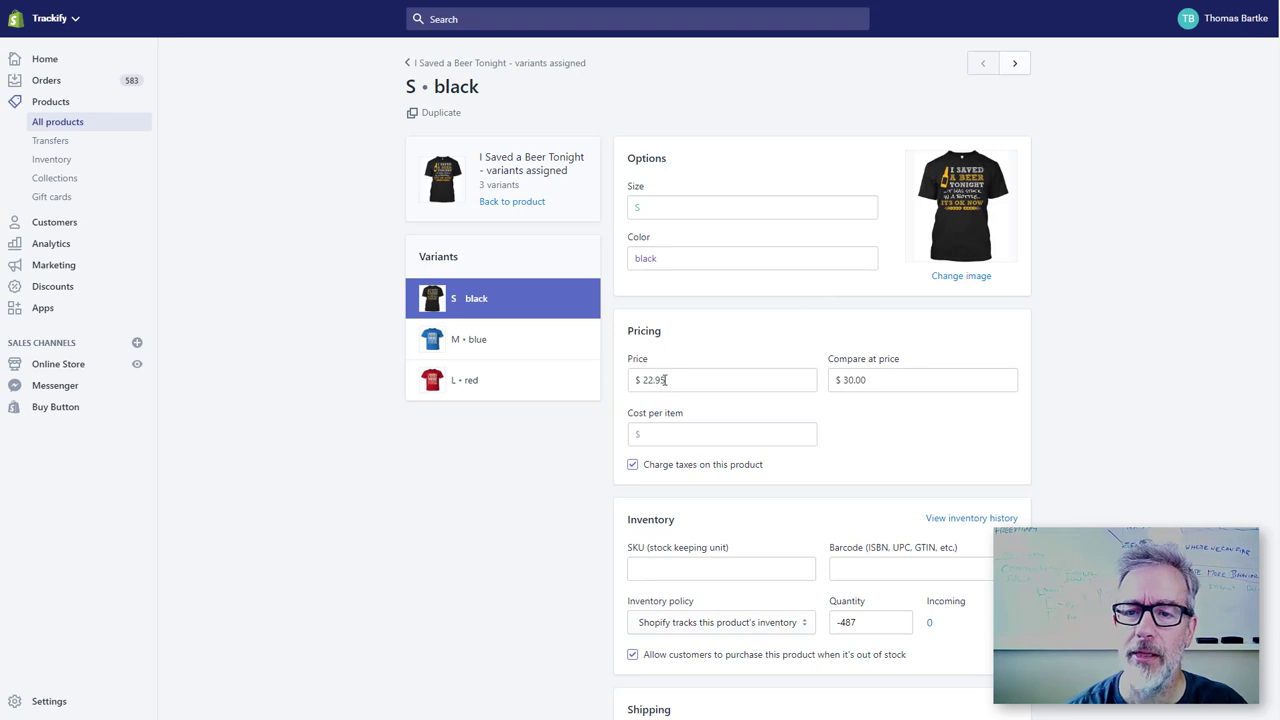
double_click(665, 380)
double_click(884, 384)
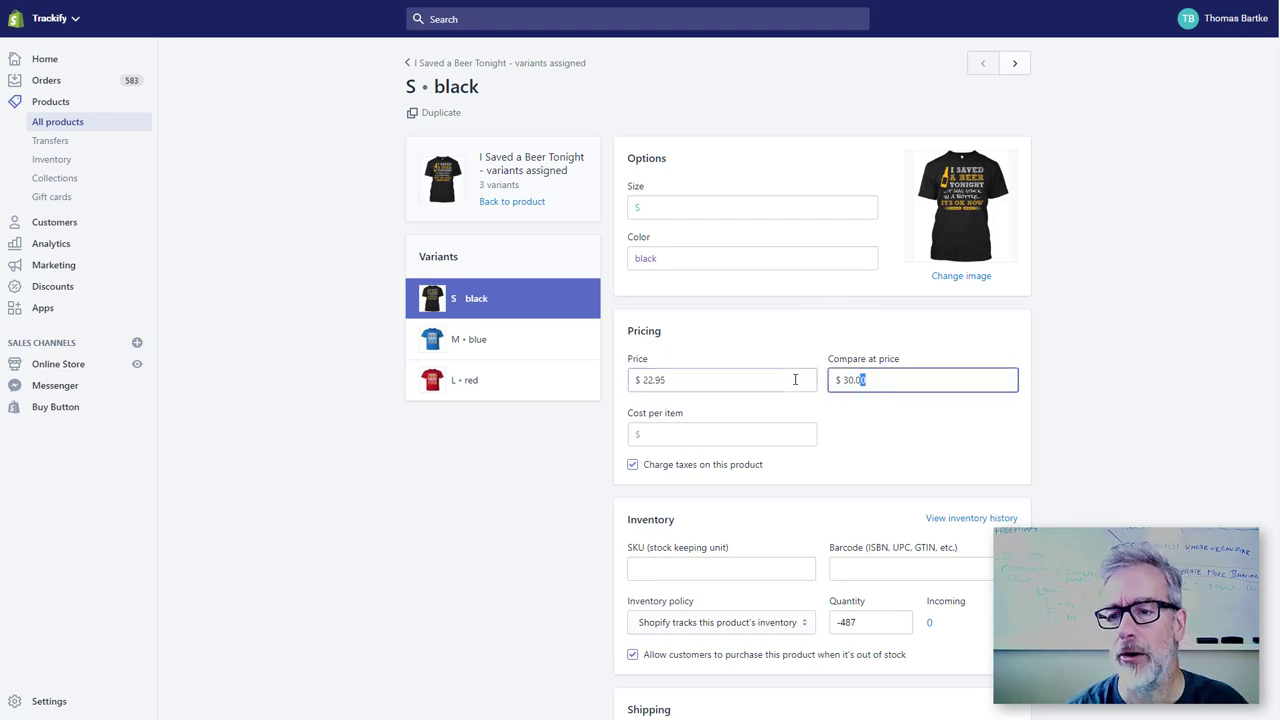
left_click(837, 301)
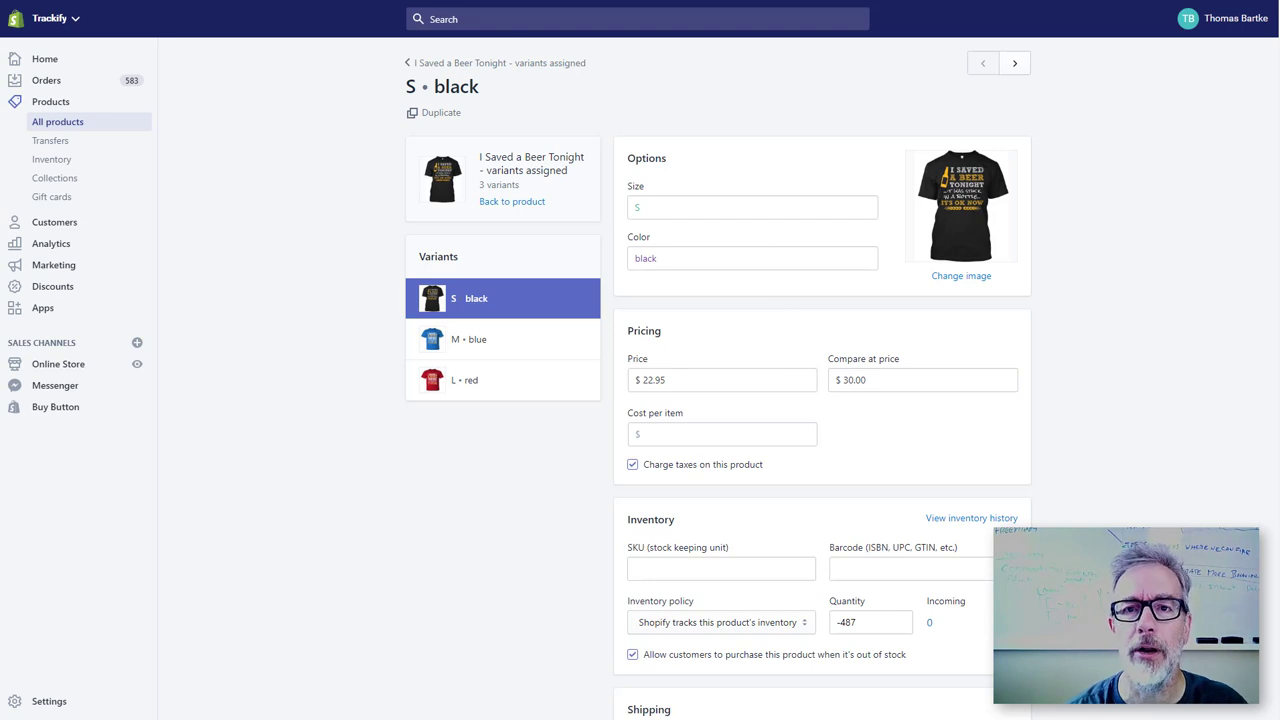
Back in Facebook Catalogs, reopen I Saved A Beer Tonight - Varimg Assigned and expand its full field list
left_click(588, 1)
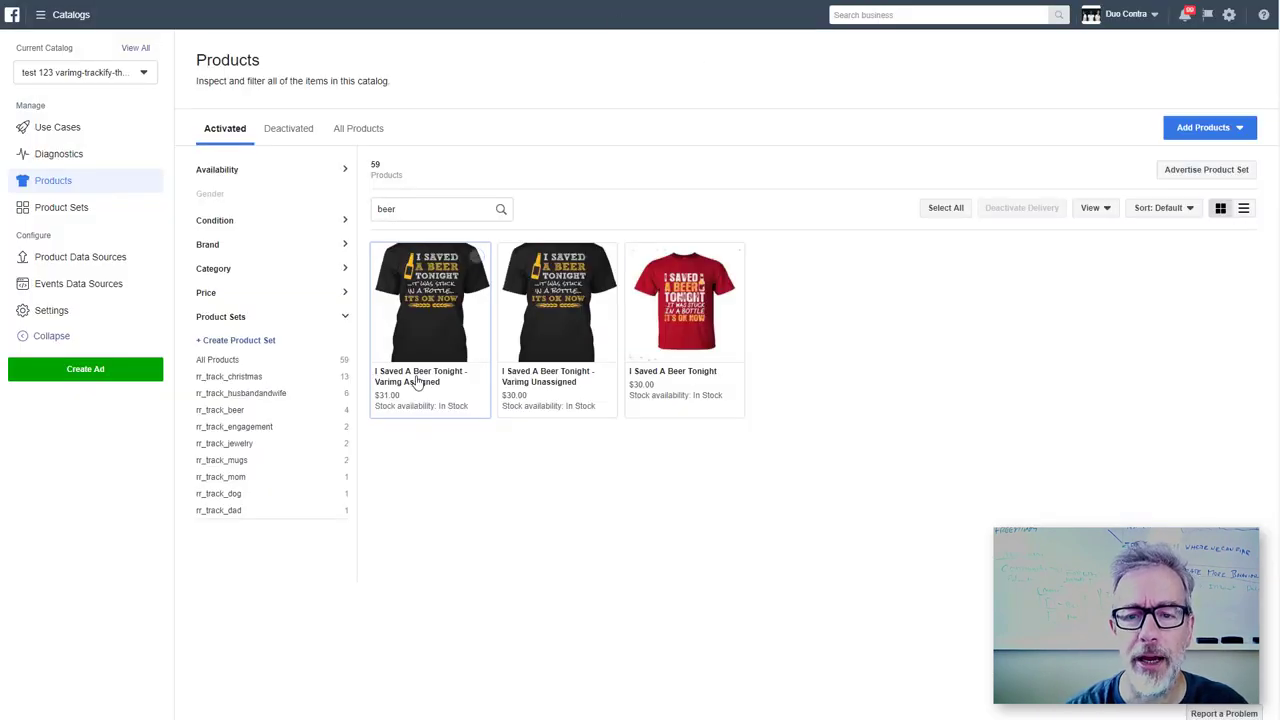
left_click(585, 378)
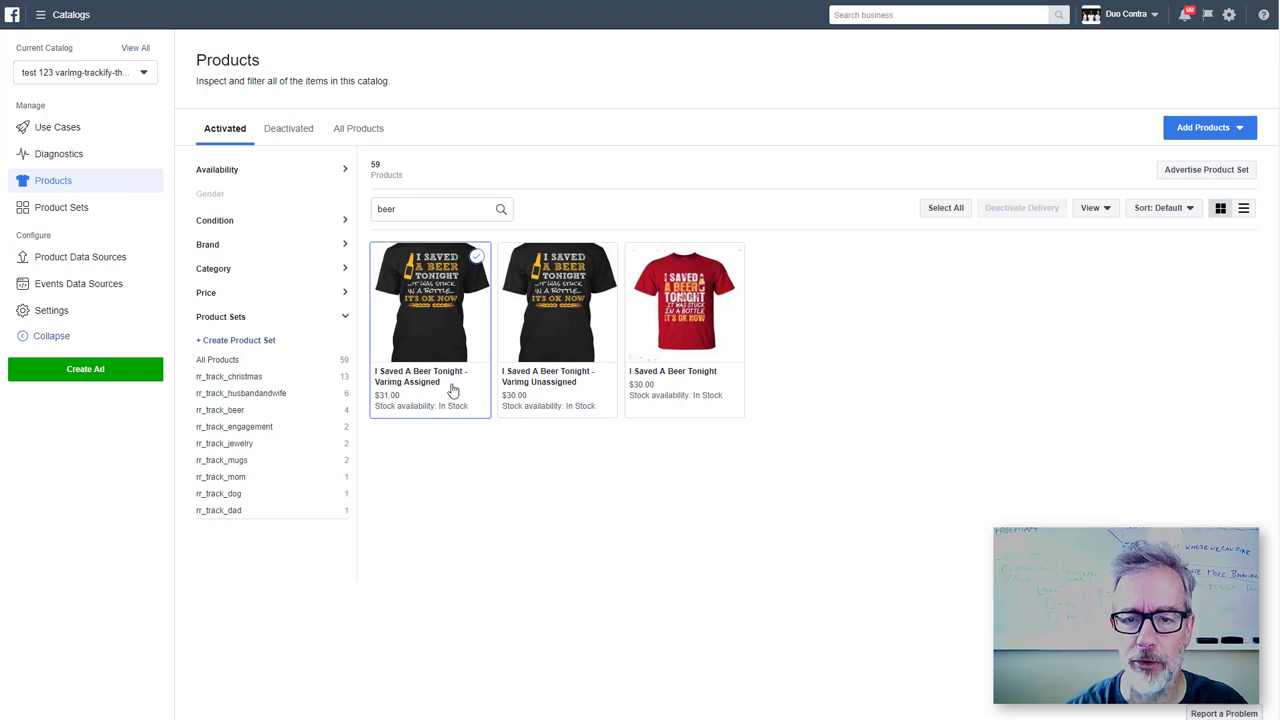
left_click(434, 334)
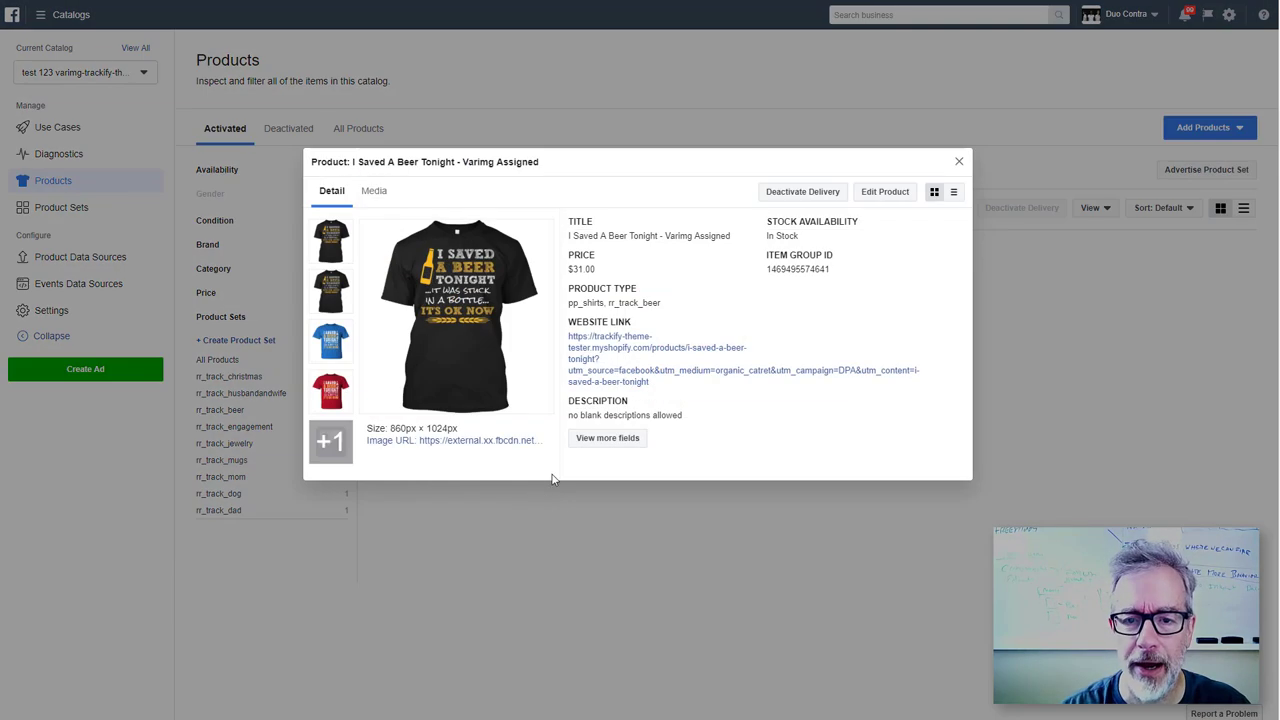
left_click(607, 438)
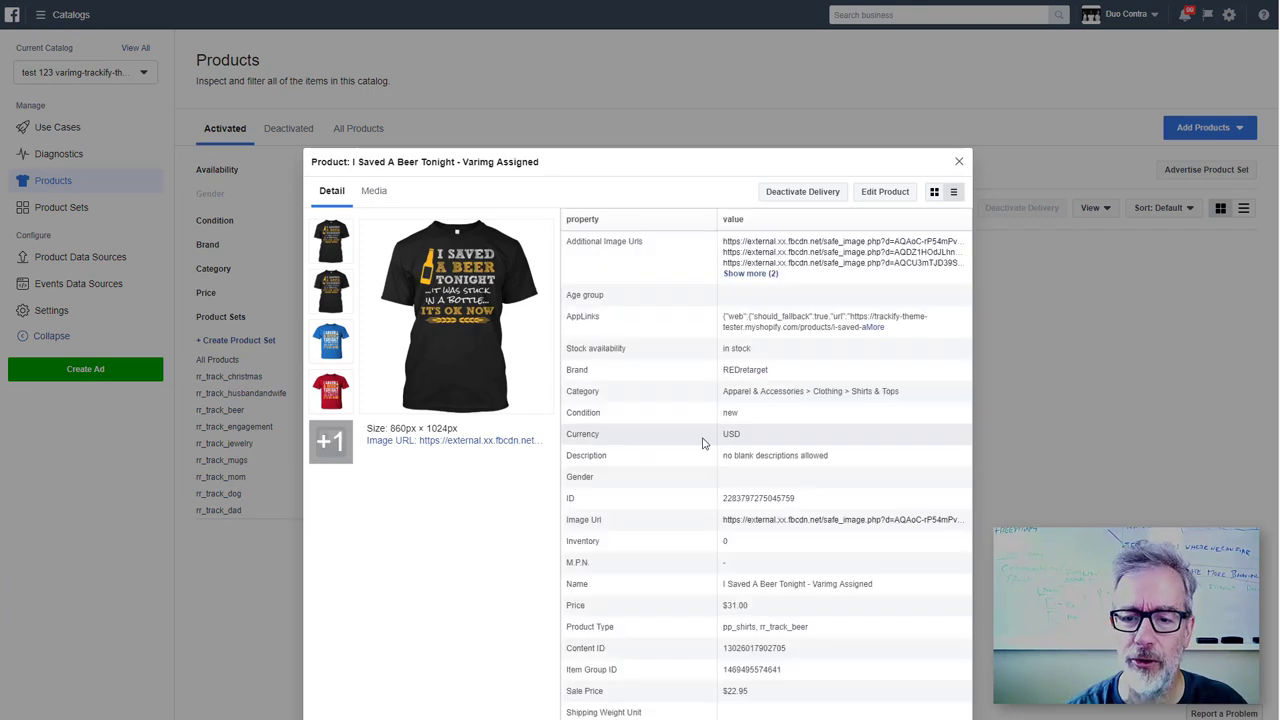
scroll(628, 534, "down", 2)
scroll(632, 546, "down", 2)
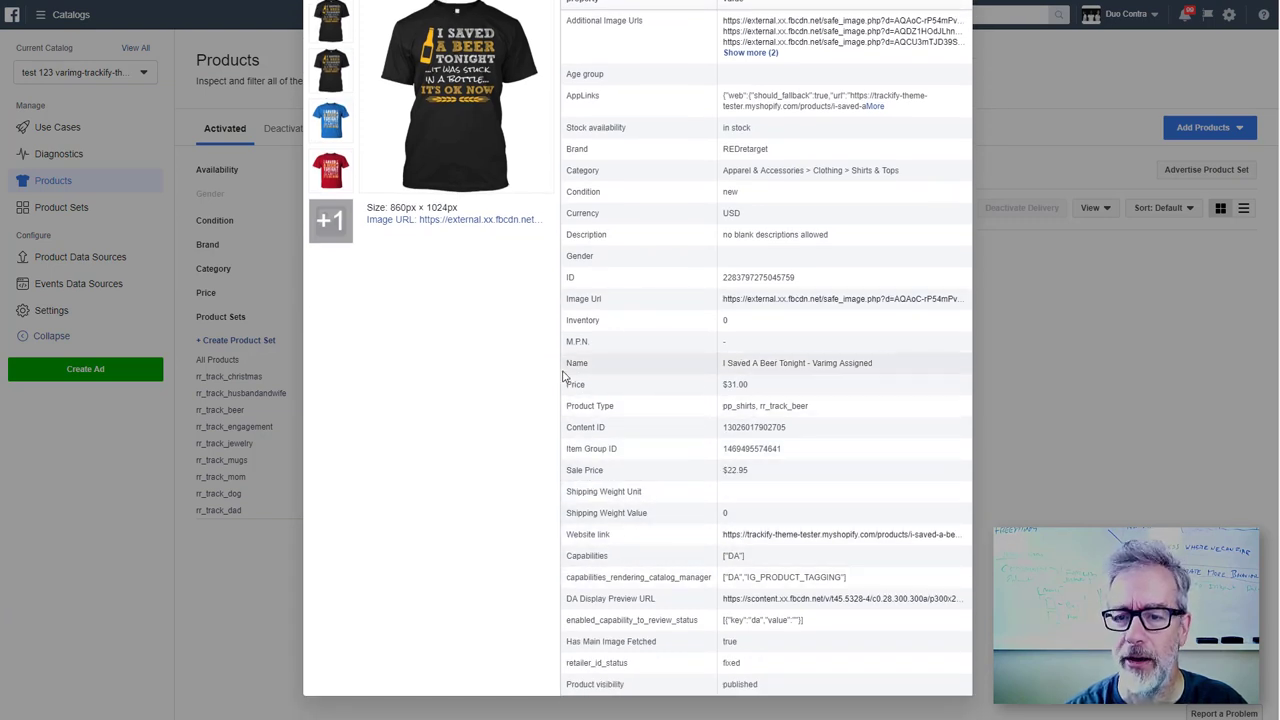
Compare the product's Price and Sale Price properties in the catalog's field list
left_click_drag(720, 390, 752, 388)
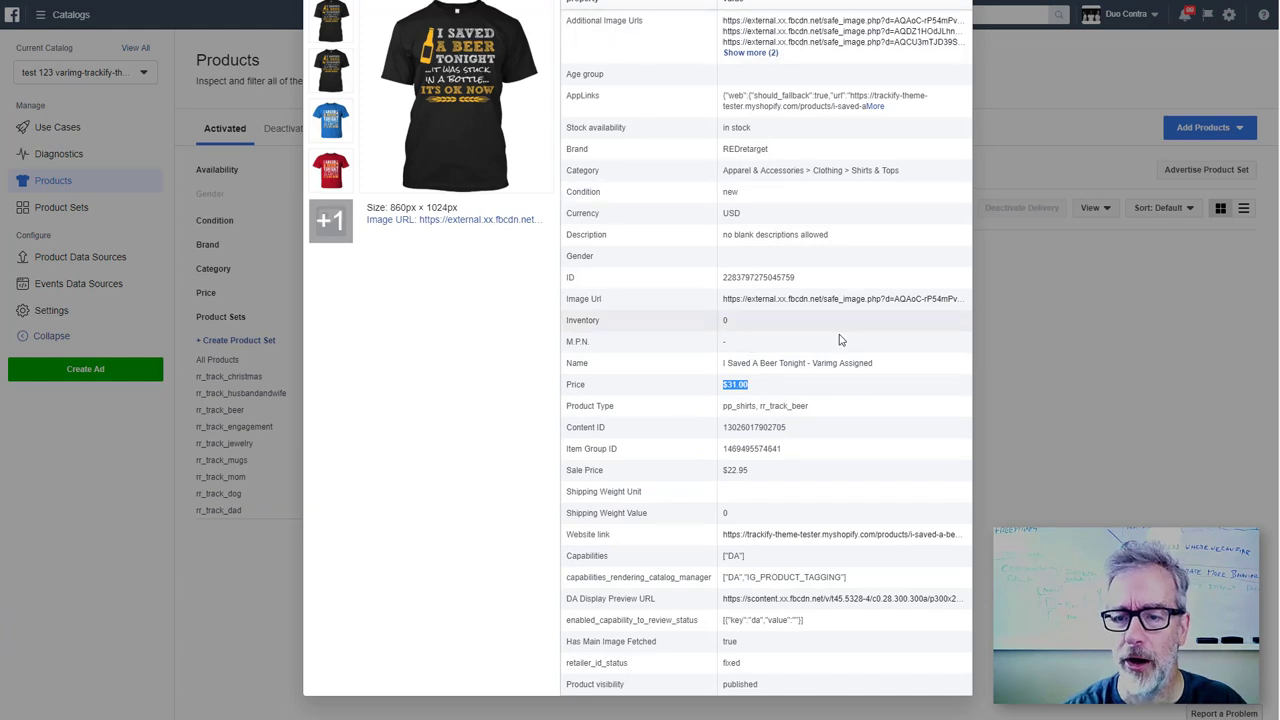
left_click(740, 390)
left_click_drag(724, 389, 757, 391)
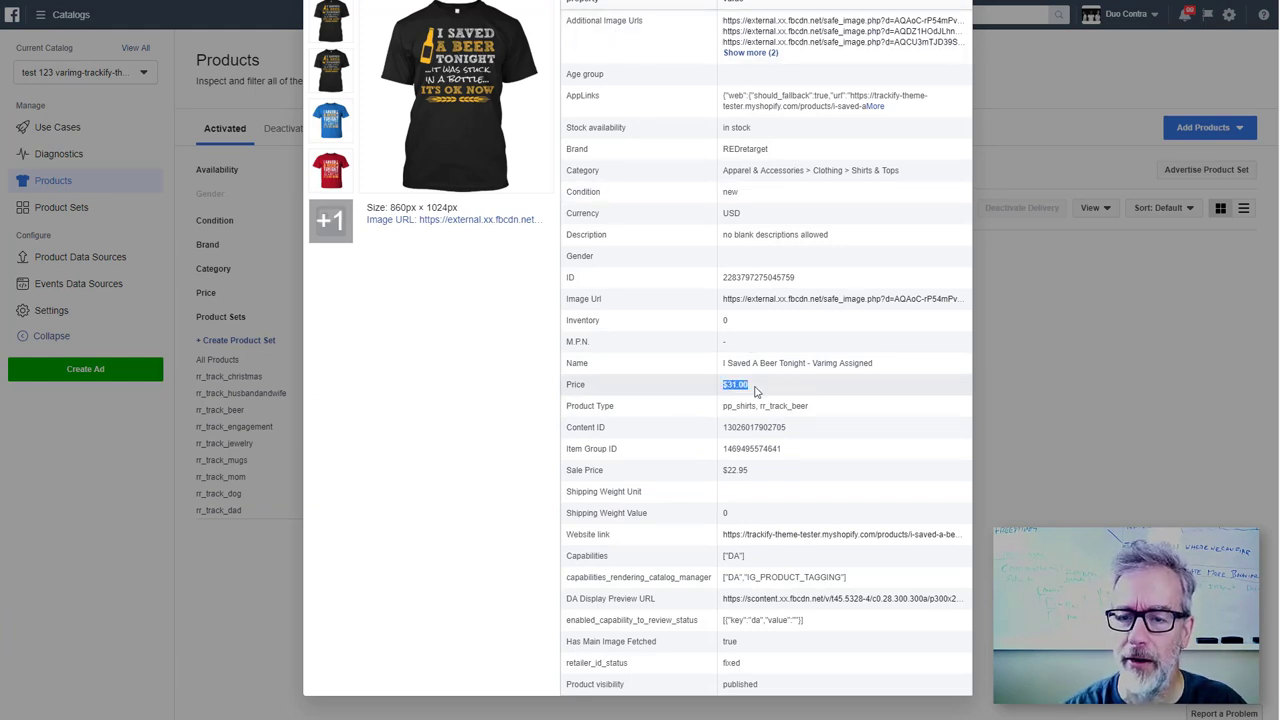
left_click_drag(586, 388, 562, 390)
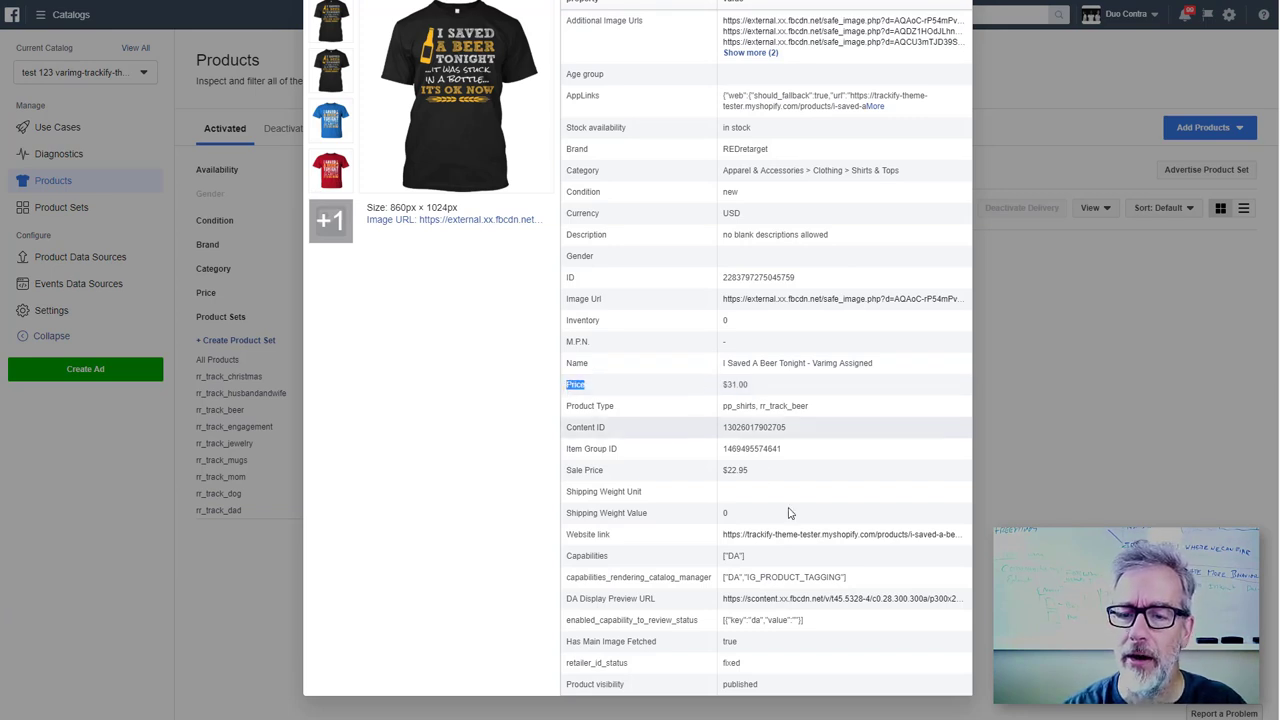
left_click_drag(723, 470, 743, 469)
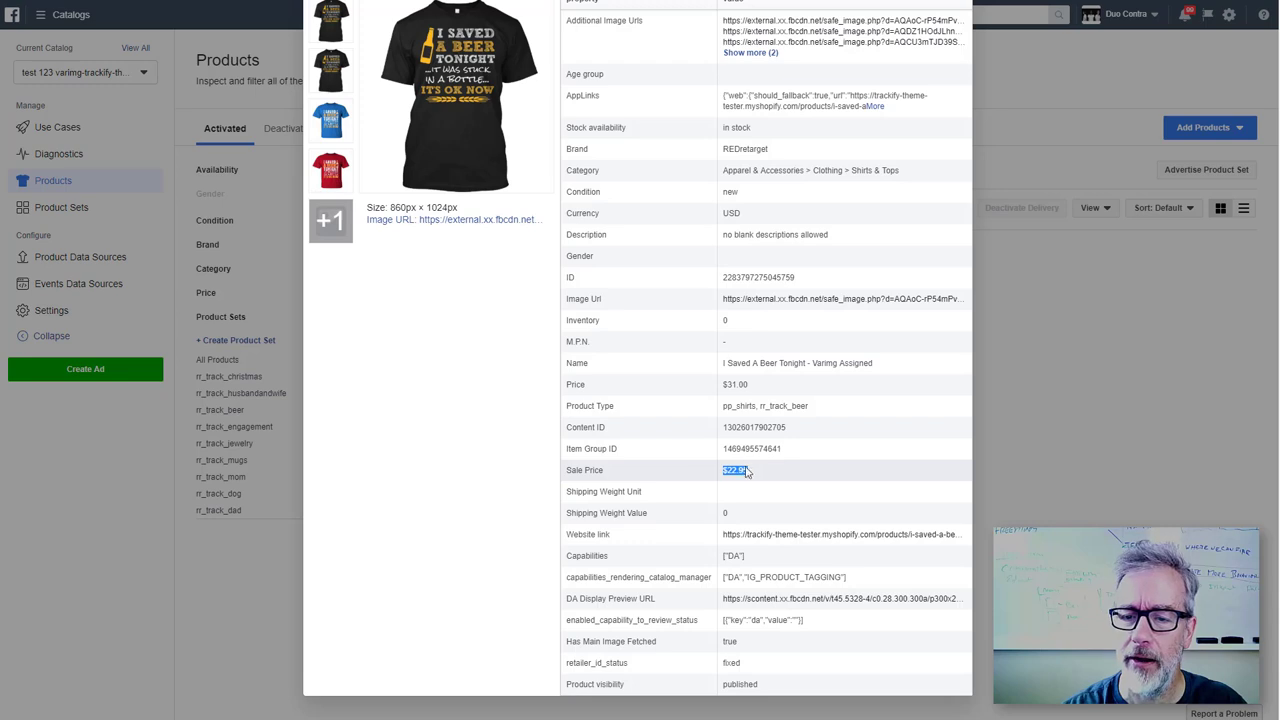
left_click_drag(605, 472, 565, 480)
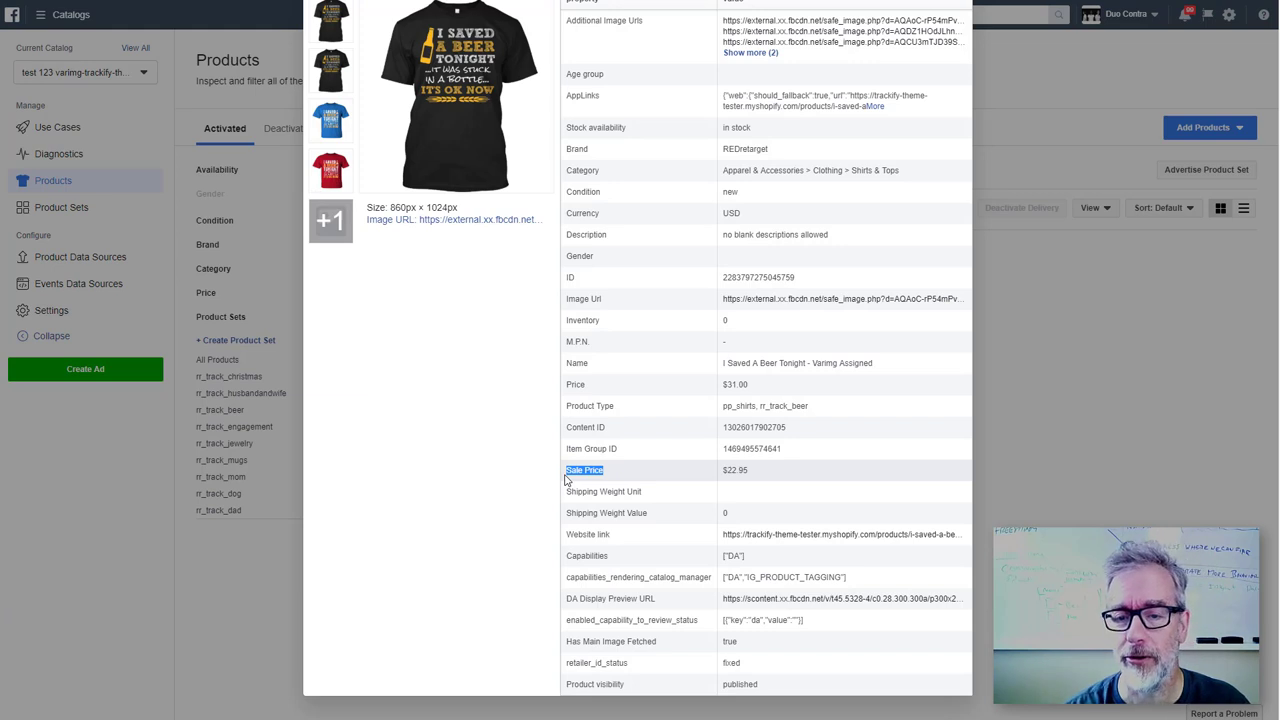
left_click_drag(745, 470, 722, 480)
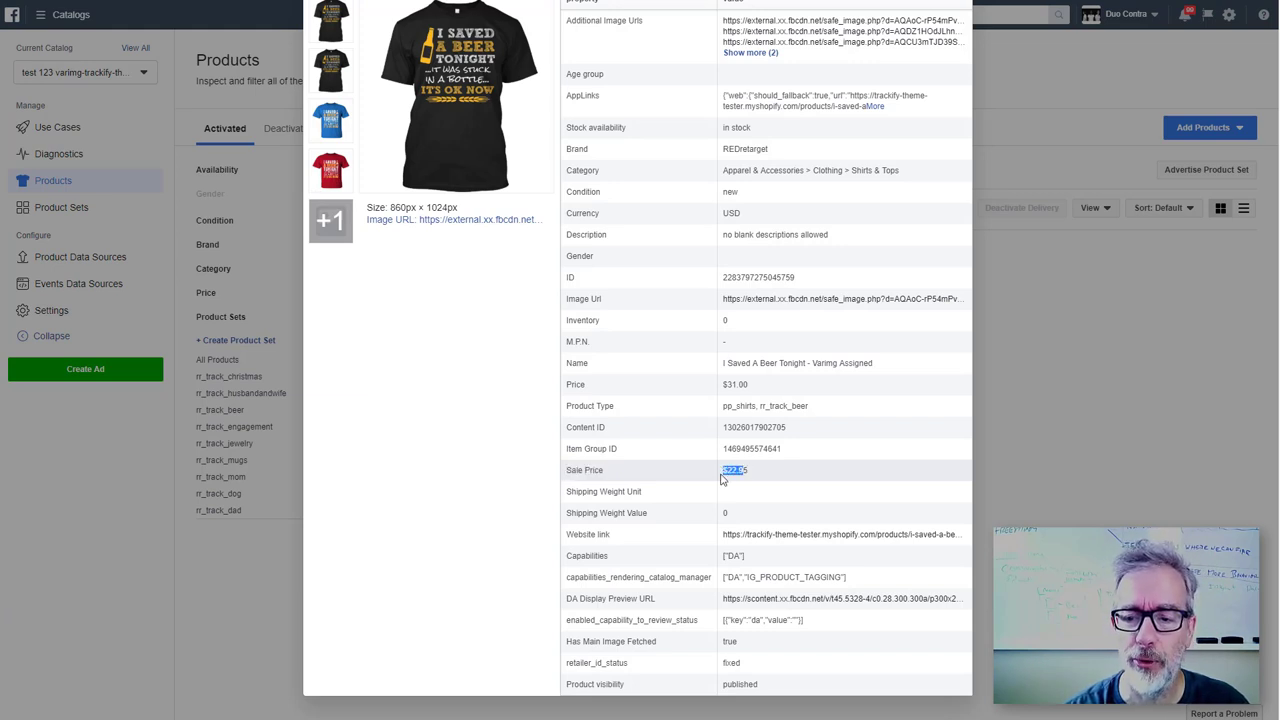
left_click(752, 478)
left_click_drag(595, 472, 564, 474)
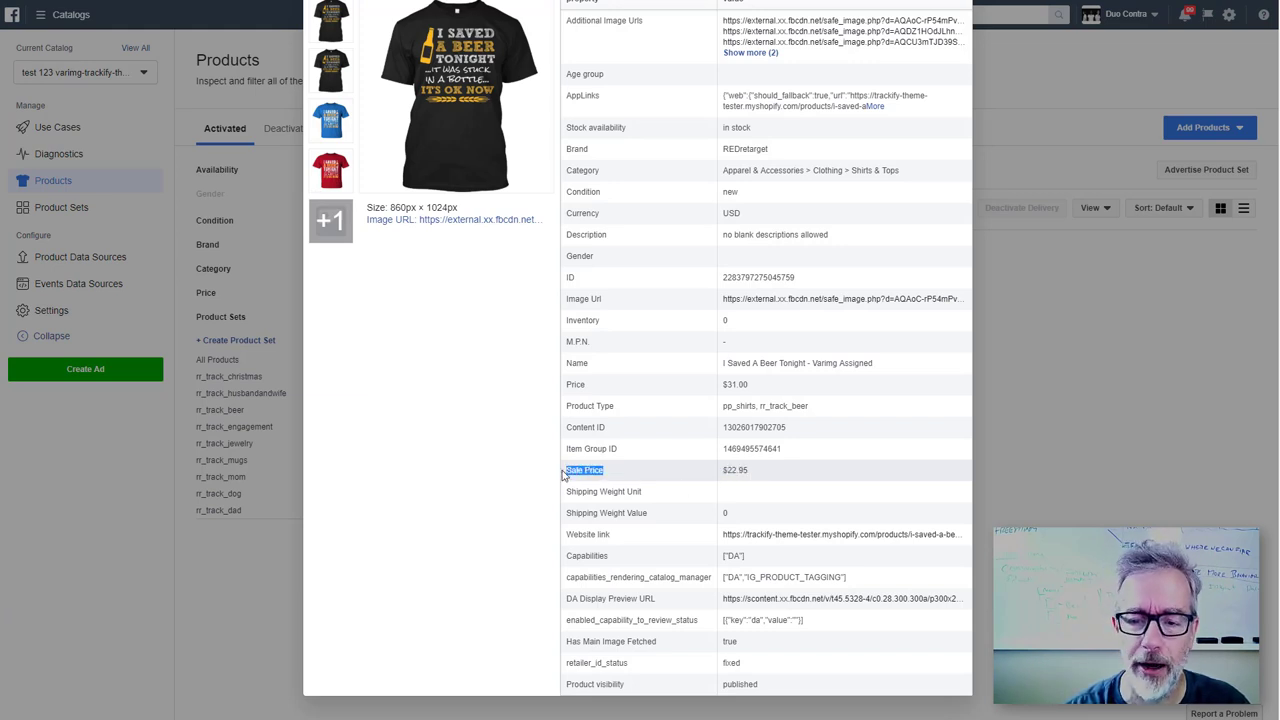
Check the product's Price property in the full field list and close the product's details
left_click_drag(755, 388, 715, 392)
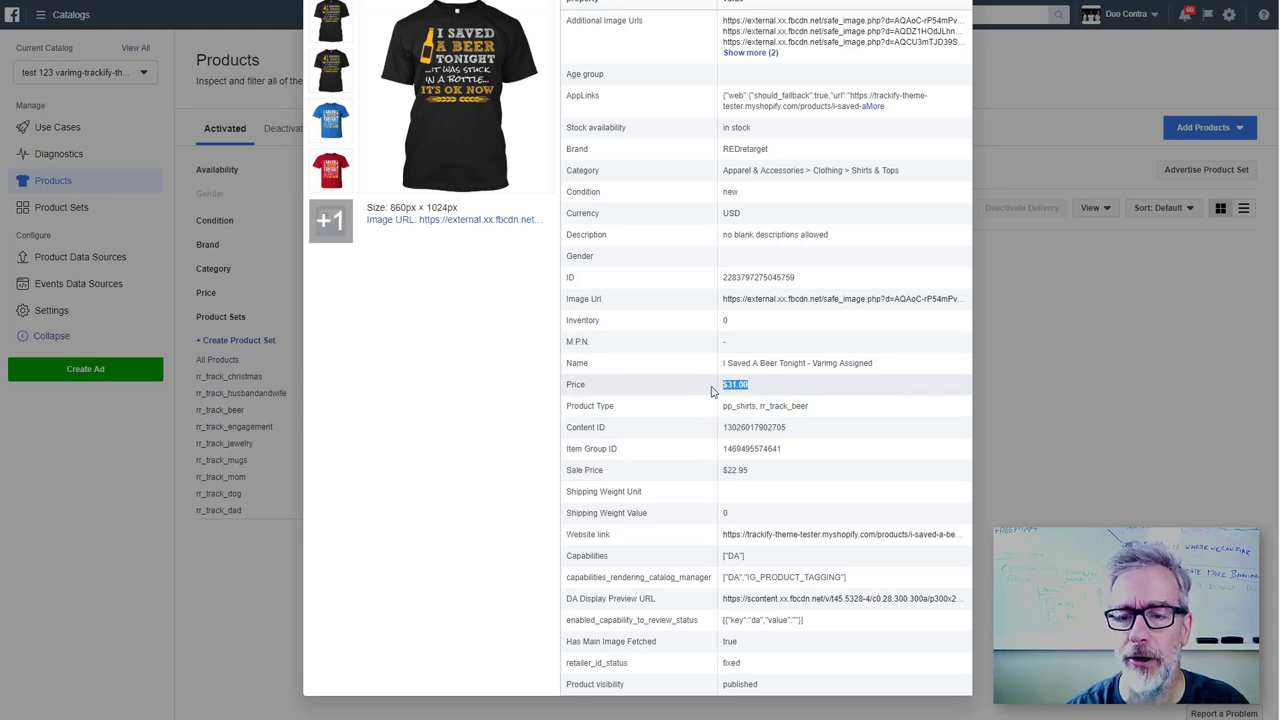
left_click(576, 385)
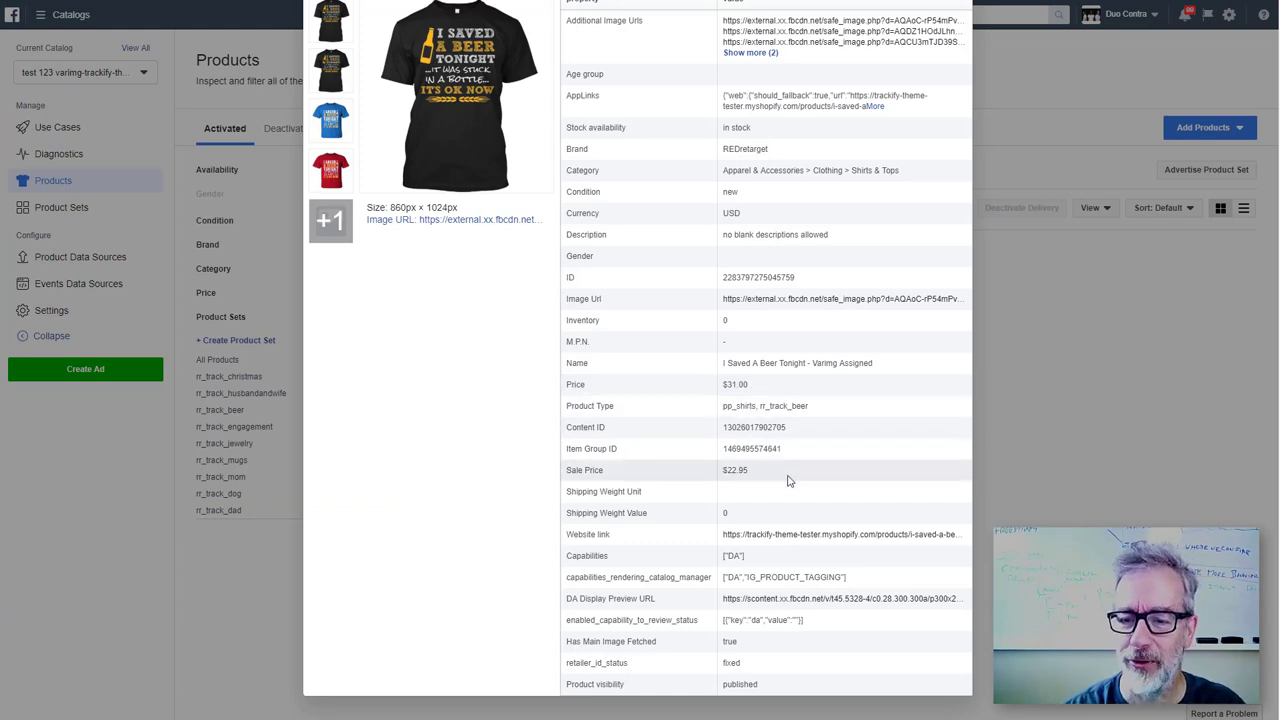
scroll(789, 486, "up", 2)
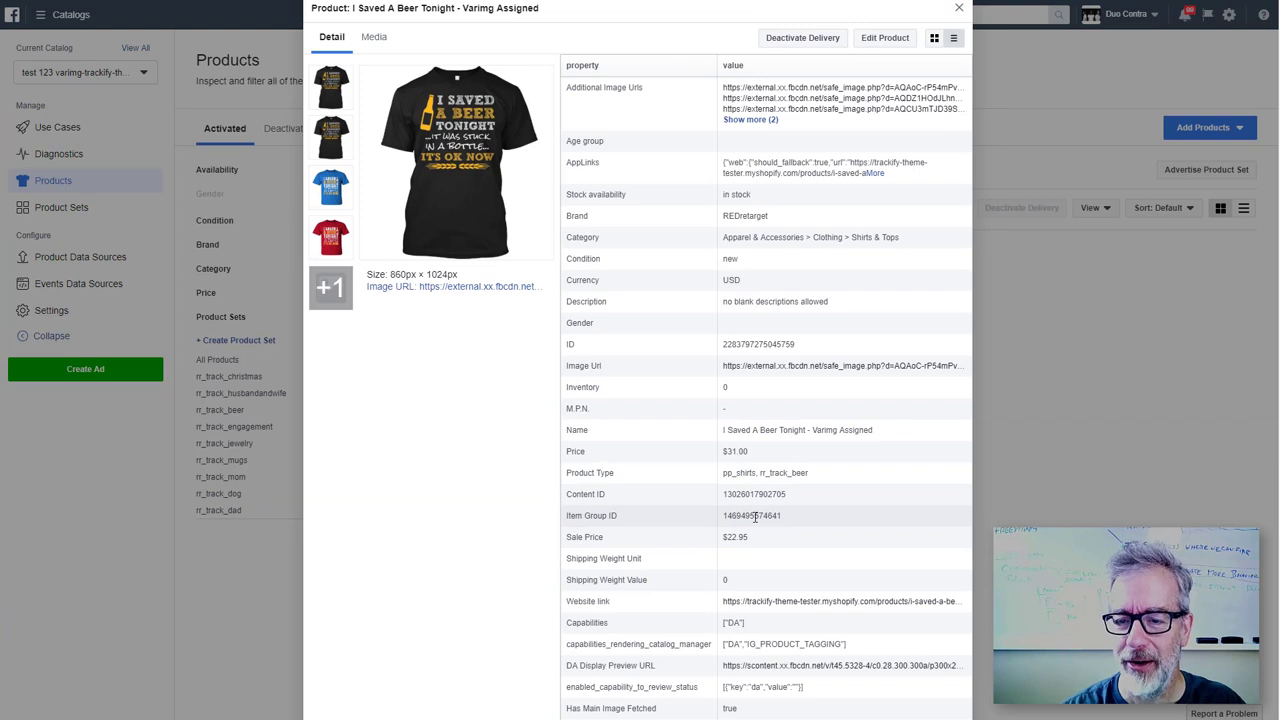
left_click(958, 12)
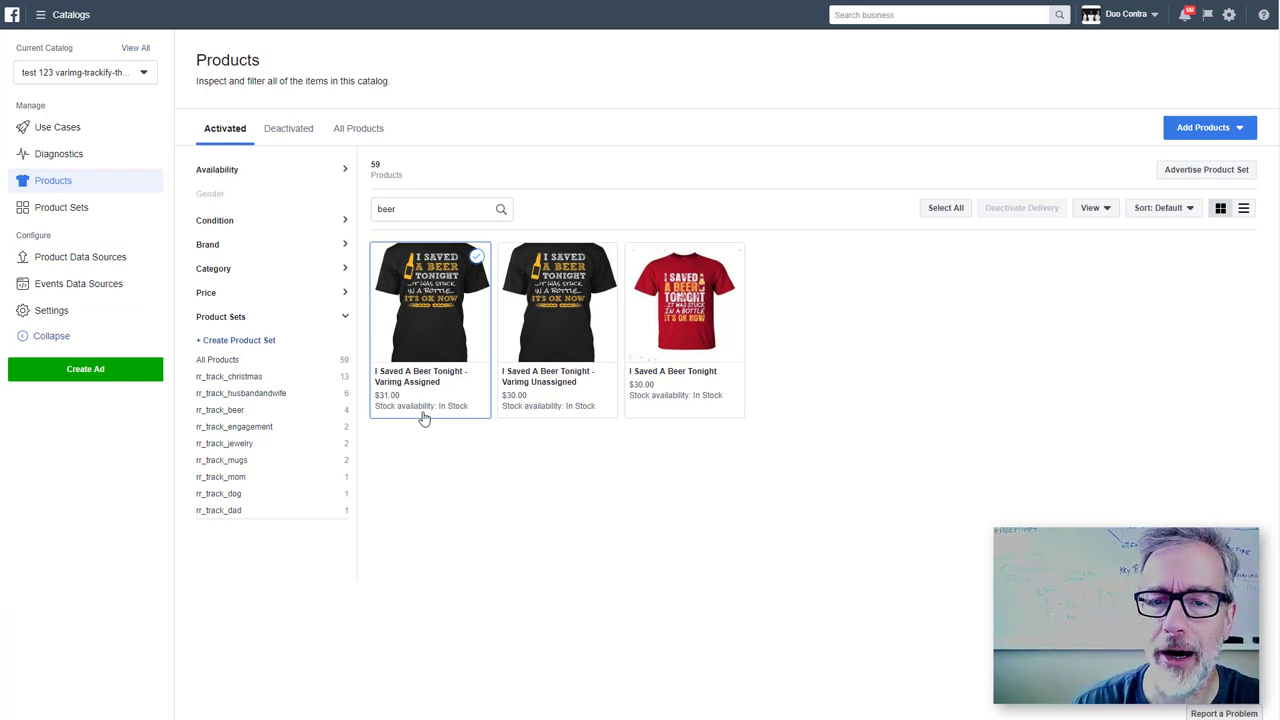
Reopen I Saved A Beer Tonight - Varimg Assigned from the beer search results and expand all its fields
left_click(431, 308)
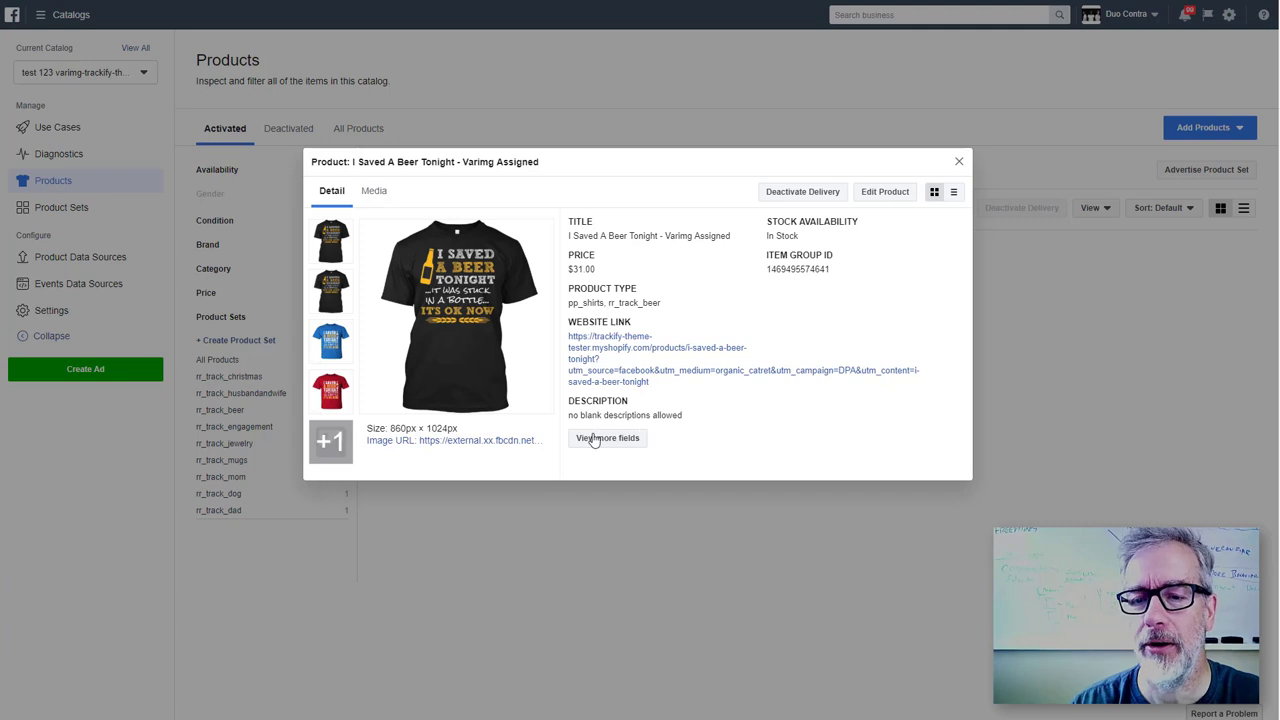
left_click(594, 438)
scroll(754, 518, "down", 2)
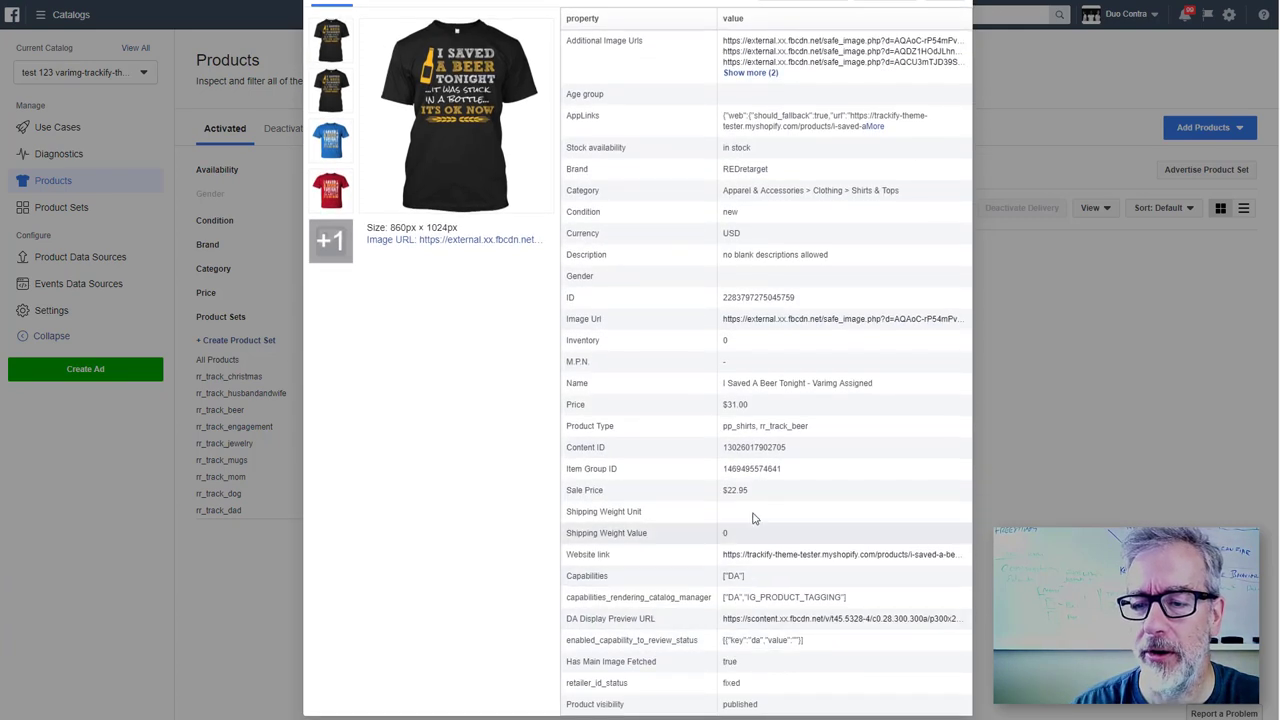
Compare the Price value with the Sale Price value in the reopened product's field list
left_click_drag(752, 407, 714, 406)
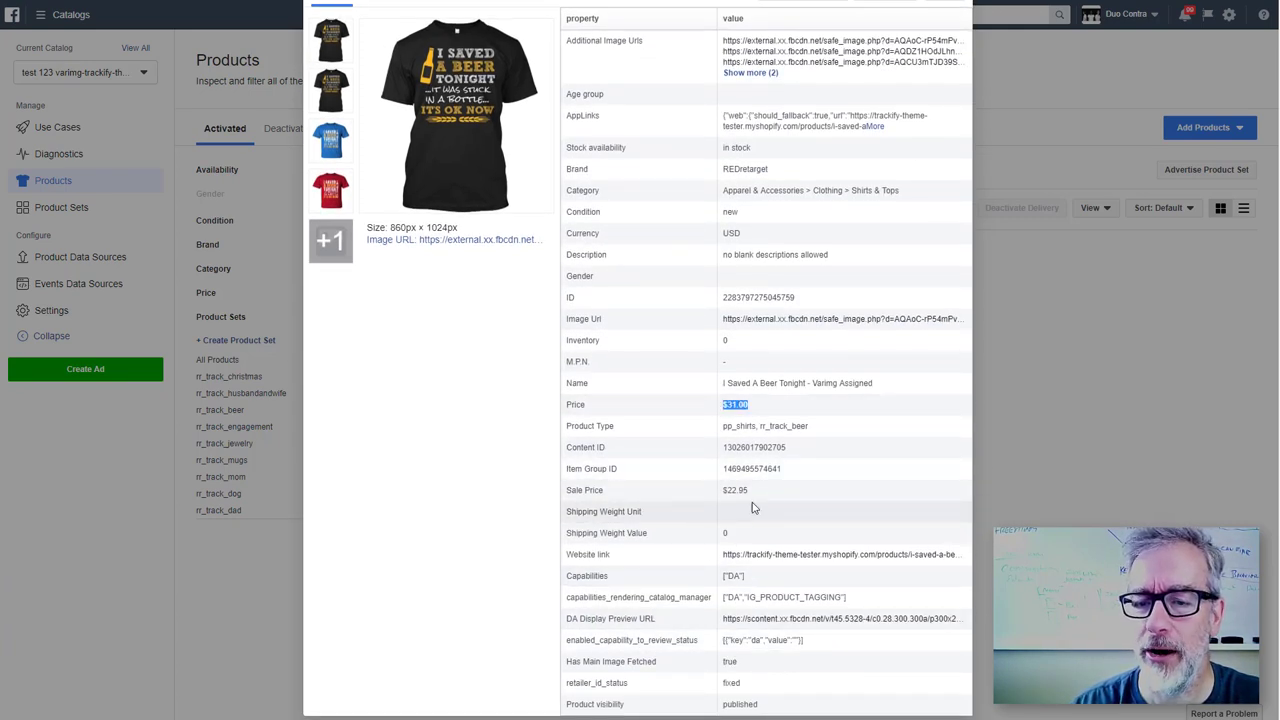
left_click_drag(750, 490, 716, 491)
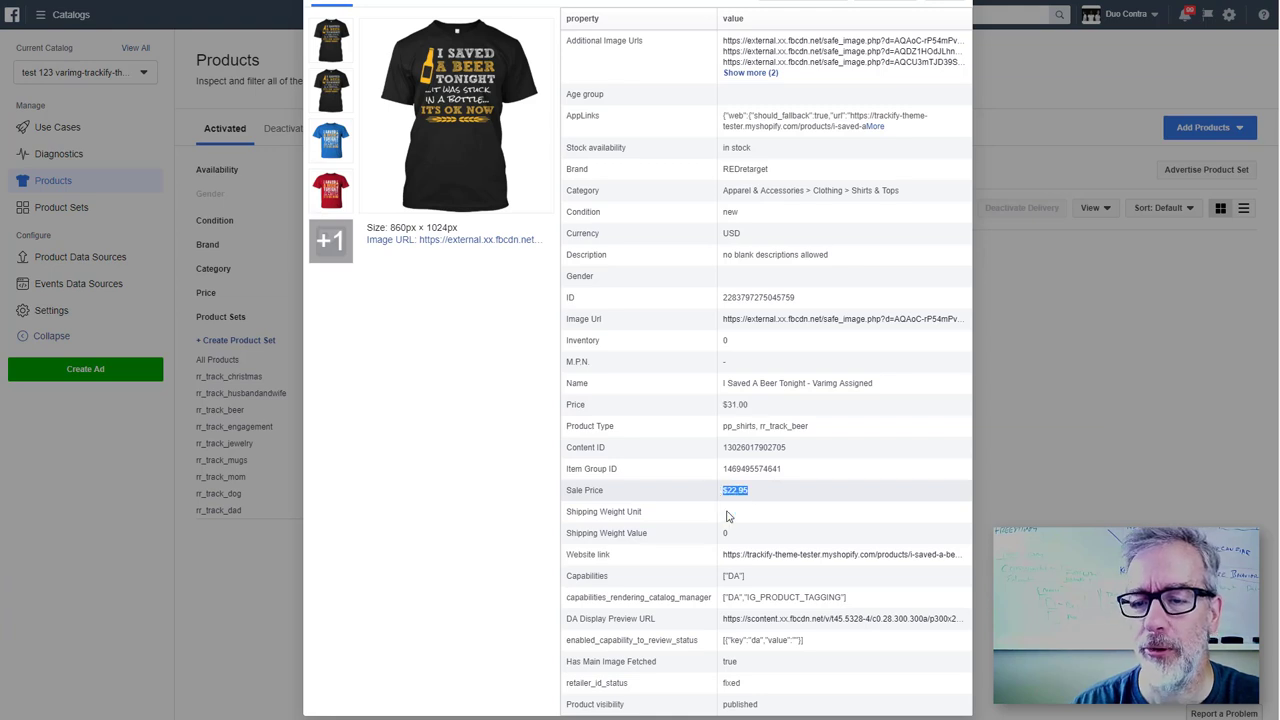
left_click(682, 503)
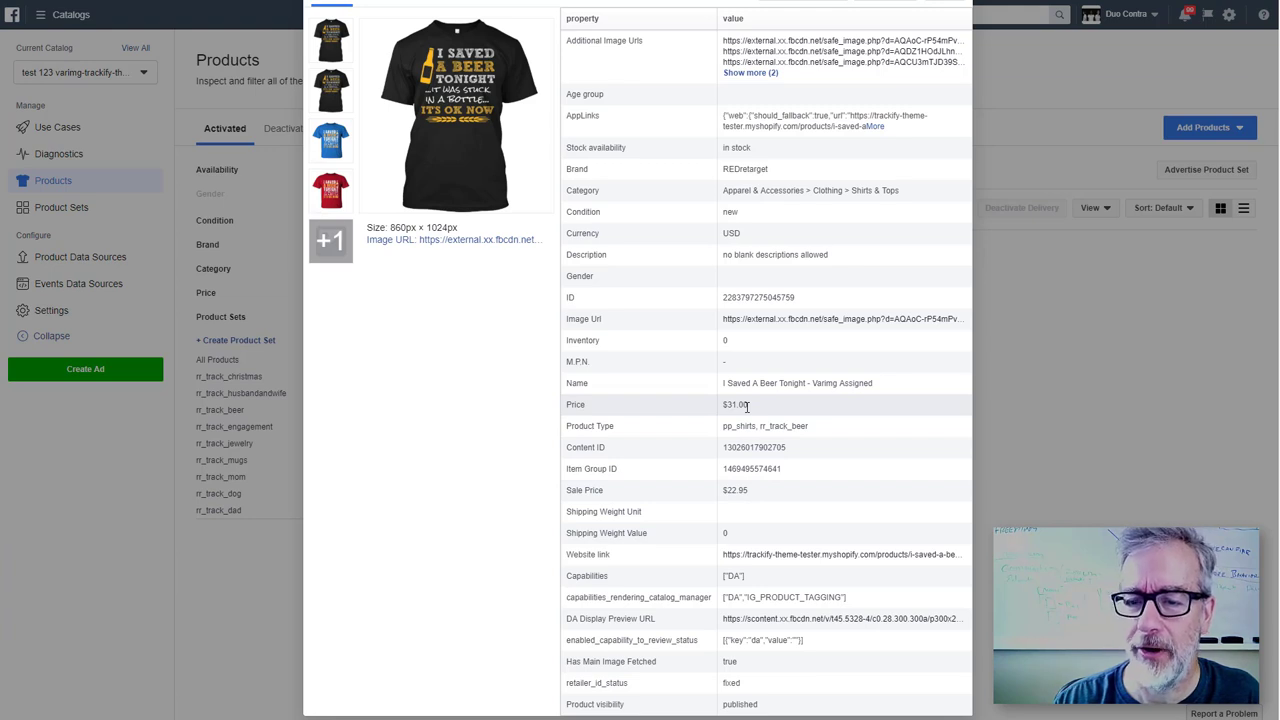
left_click_drag(749, 497, 724, 490)
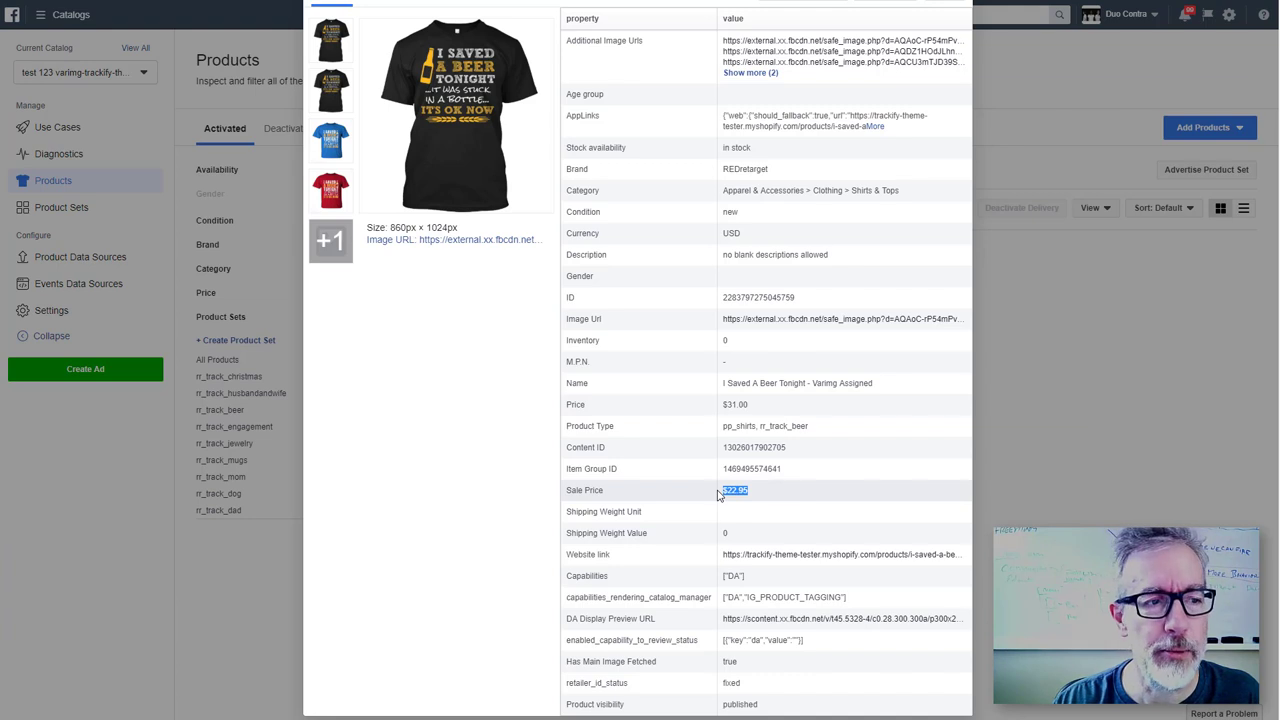
left_click(747, 494)
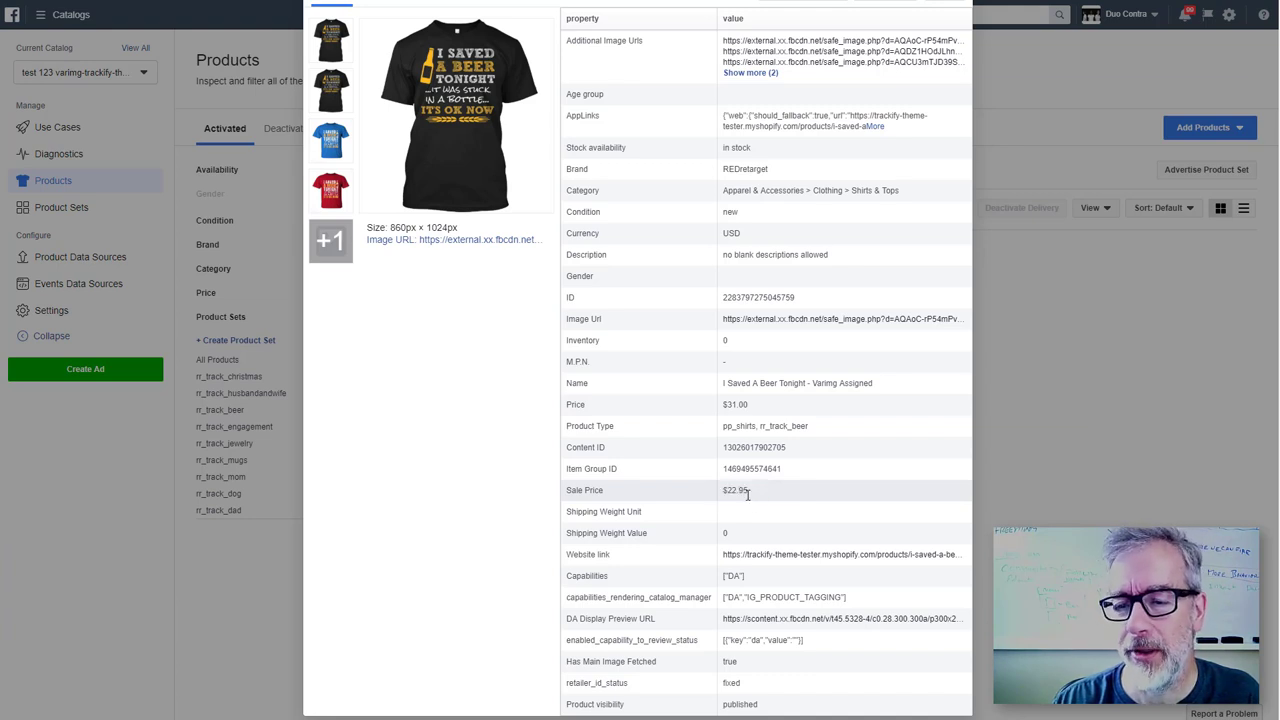
left_click_drag(749, 497, 725, 490)
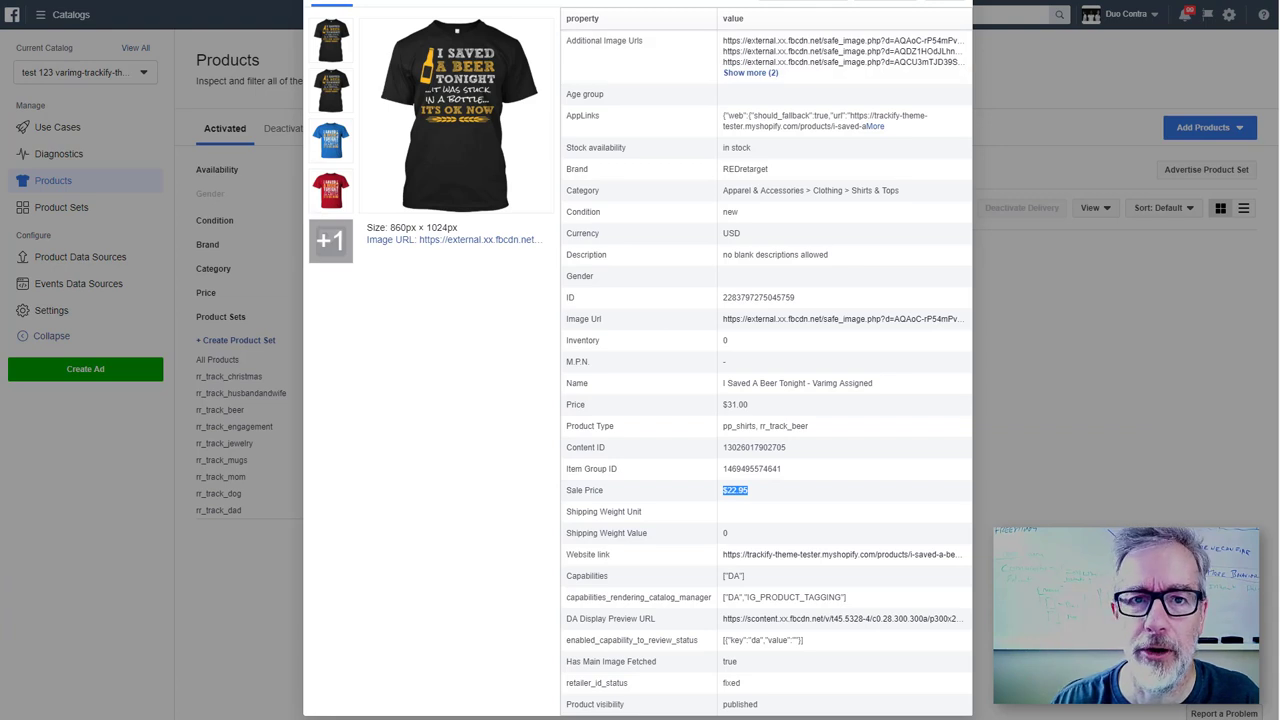
Switch to the Shopify admin and compare the S black variant's Price with its Compare at price, leaving both unedited
left_click(680, 1)
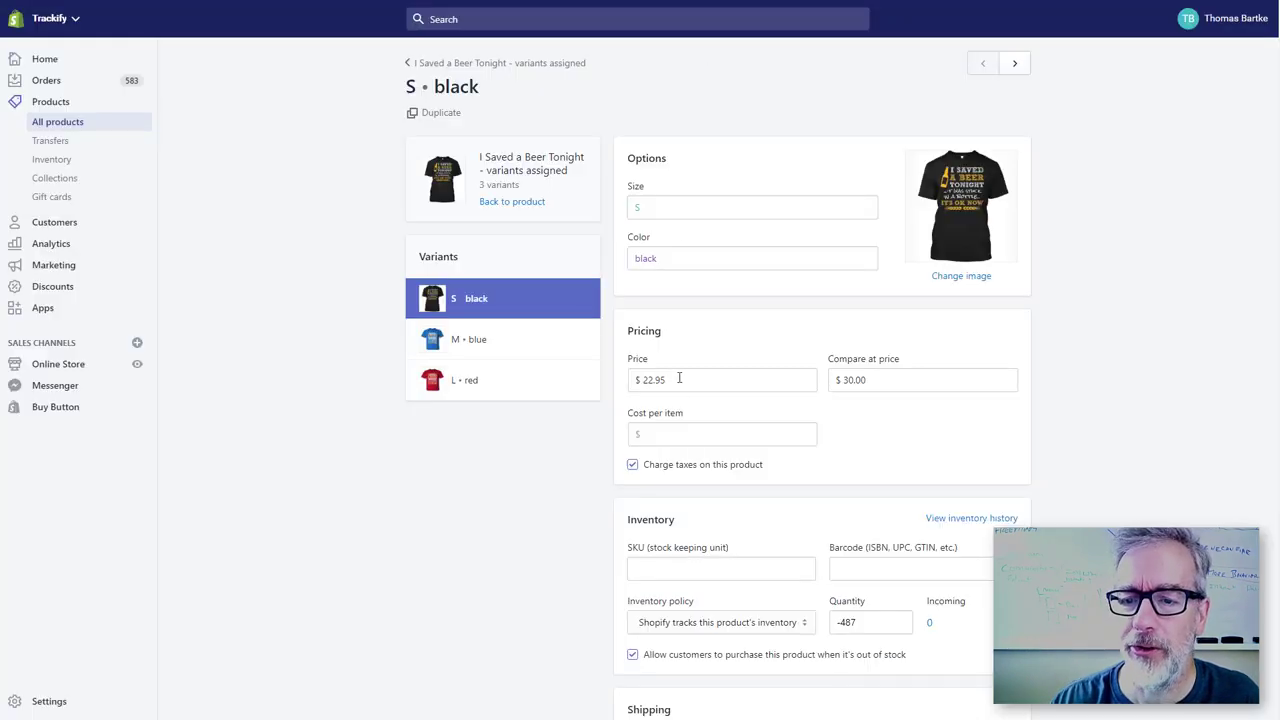
double_click(679, 378)
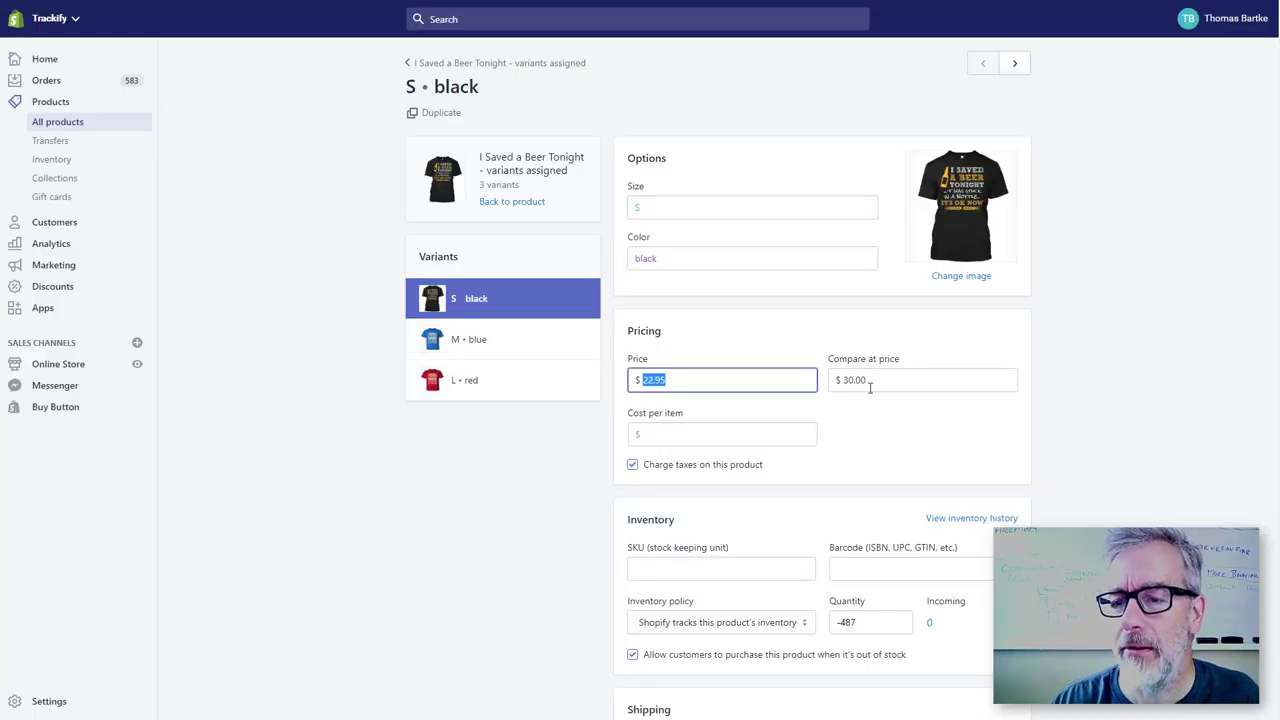
left_click_drag(869, 383, 840, 383)
left_click(866, 383)
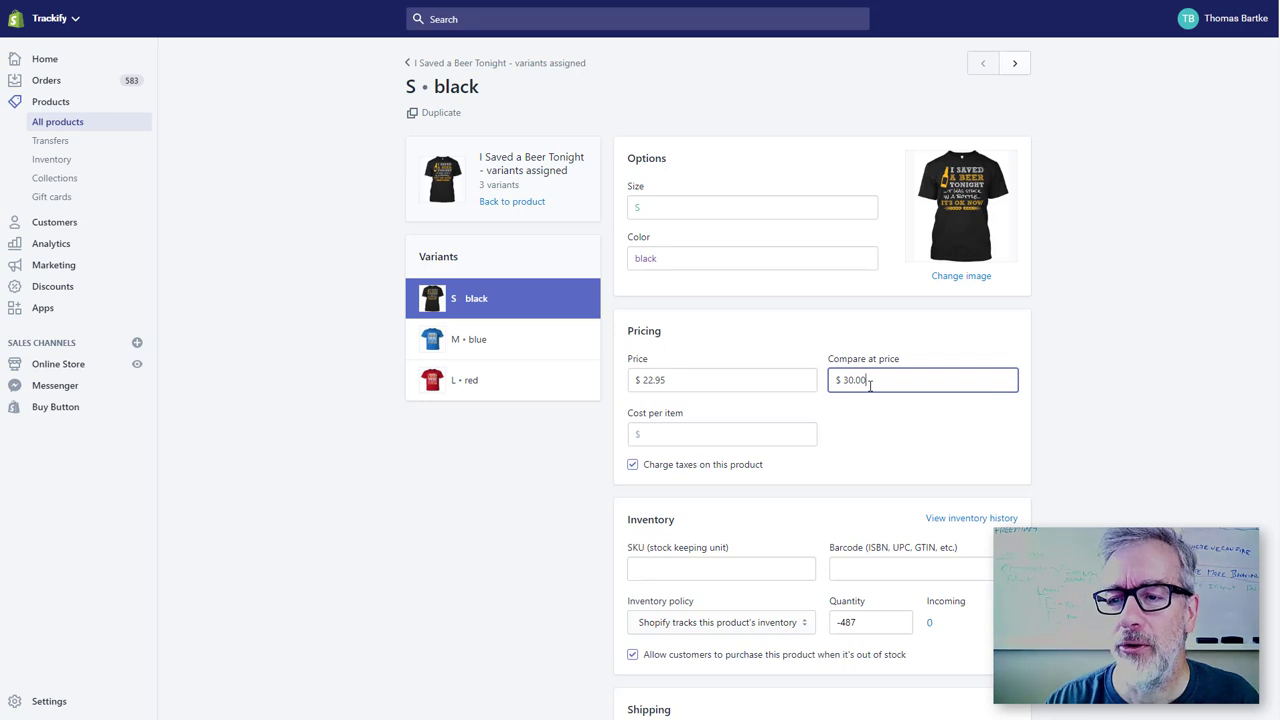
mouse_move(869, 384)
left_mouse_down()
mouse_move(839, 382)
mouse_move(869, 378)
left_mouse_up()
left_click(867, 384)
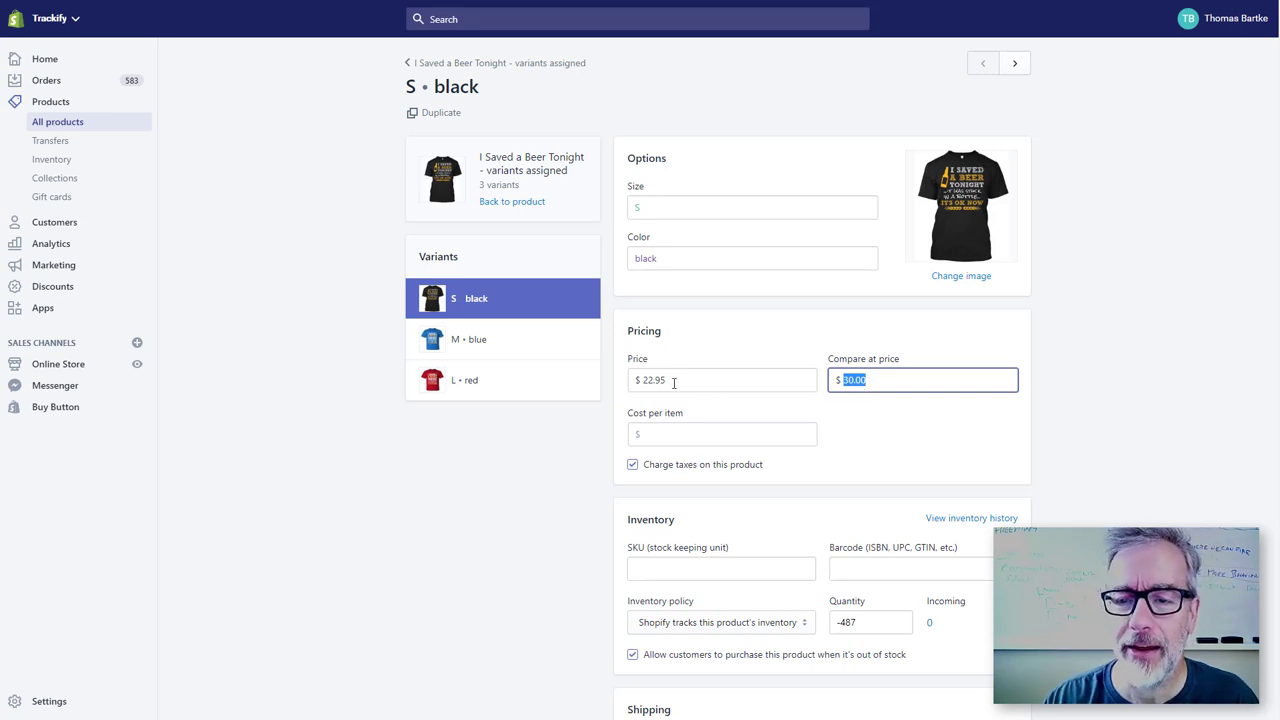
left_click_drag(671, 383, 782, 386)
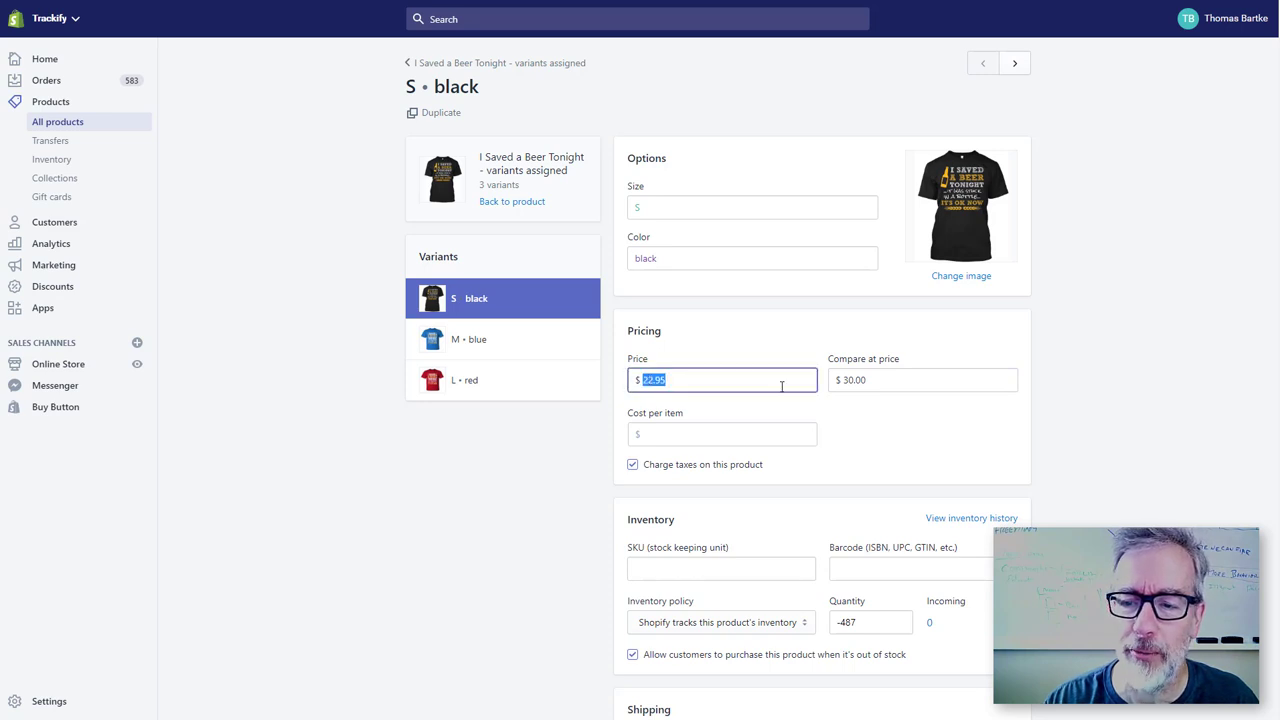
left_click(856, 379)
double_click(855, 380)
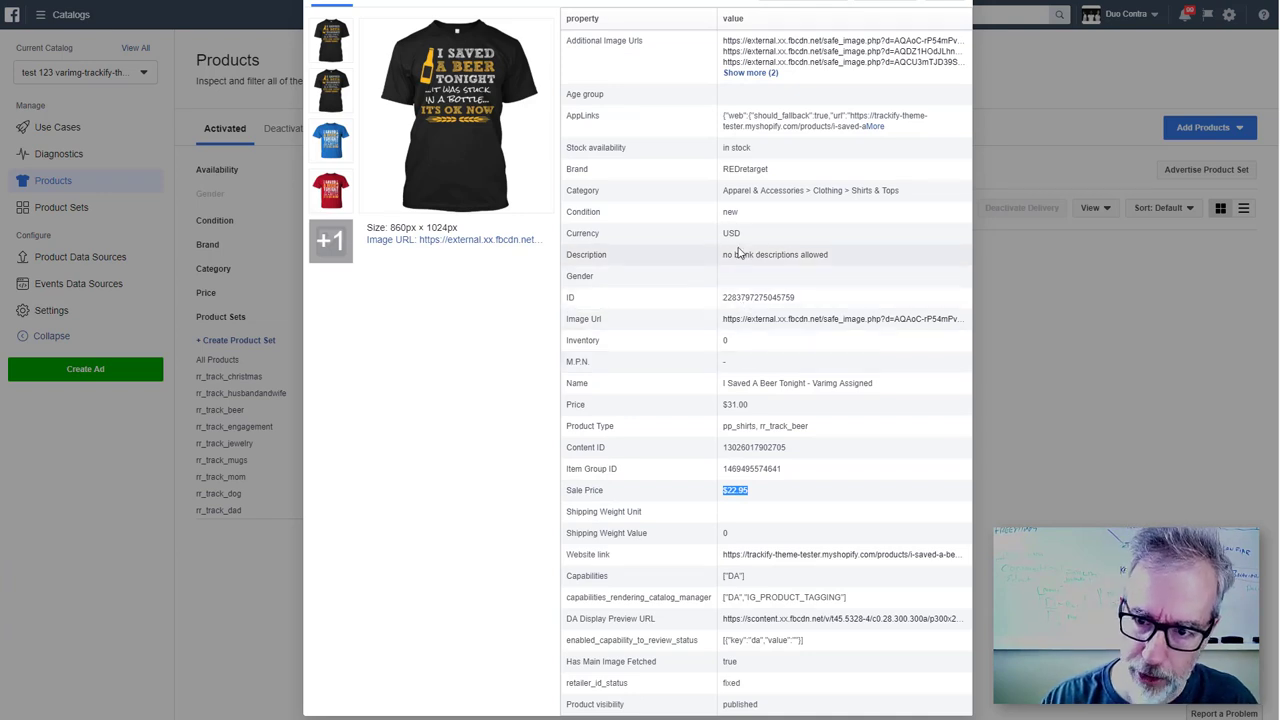
Return to Facebook Catalogs and match the product's Price and Sale Price against the Shopify variant's pricing
left_click_drag(756, 406, 720, 406)
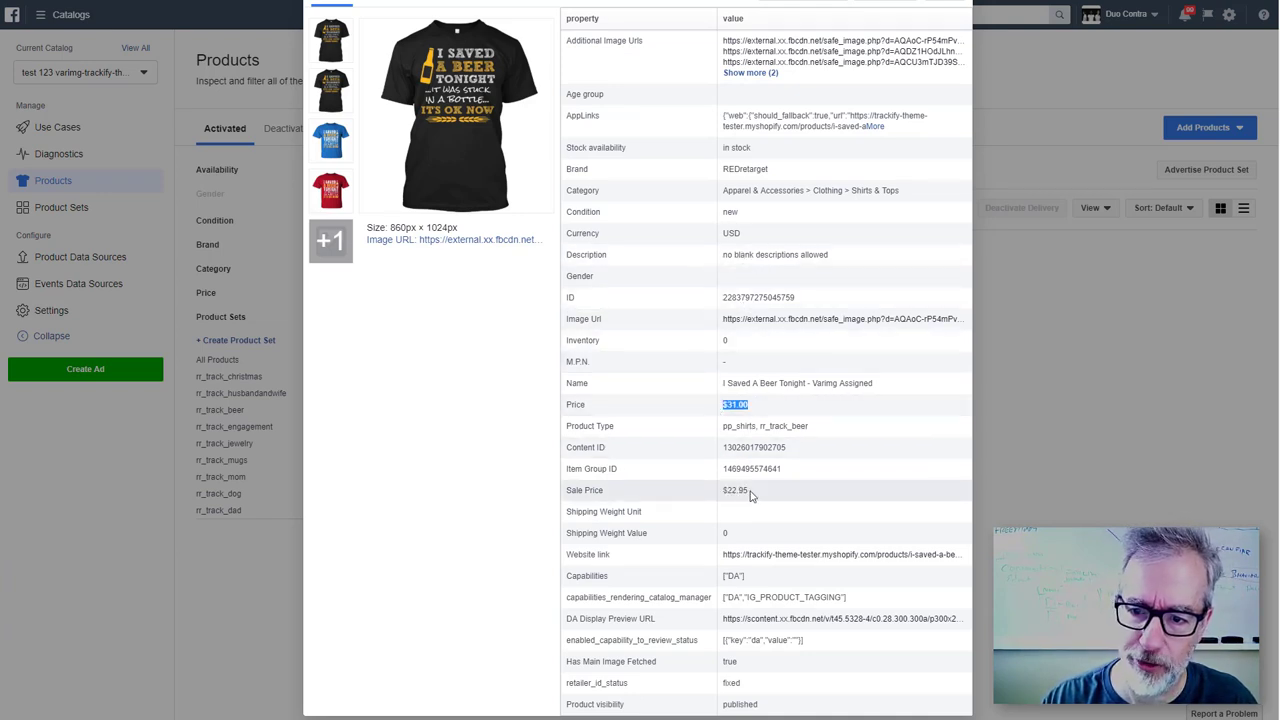
left_click_drag(752, 494, 716, 497)
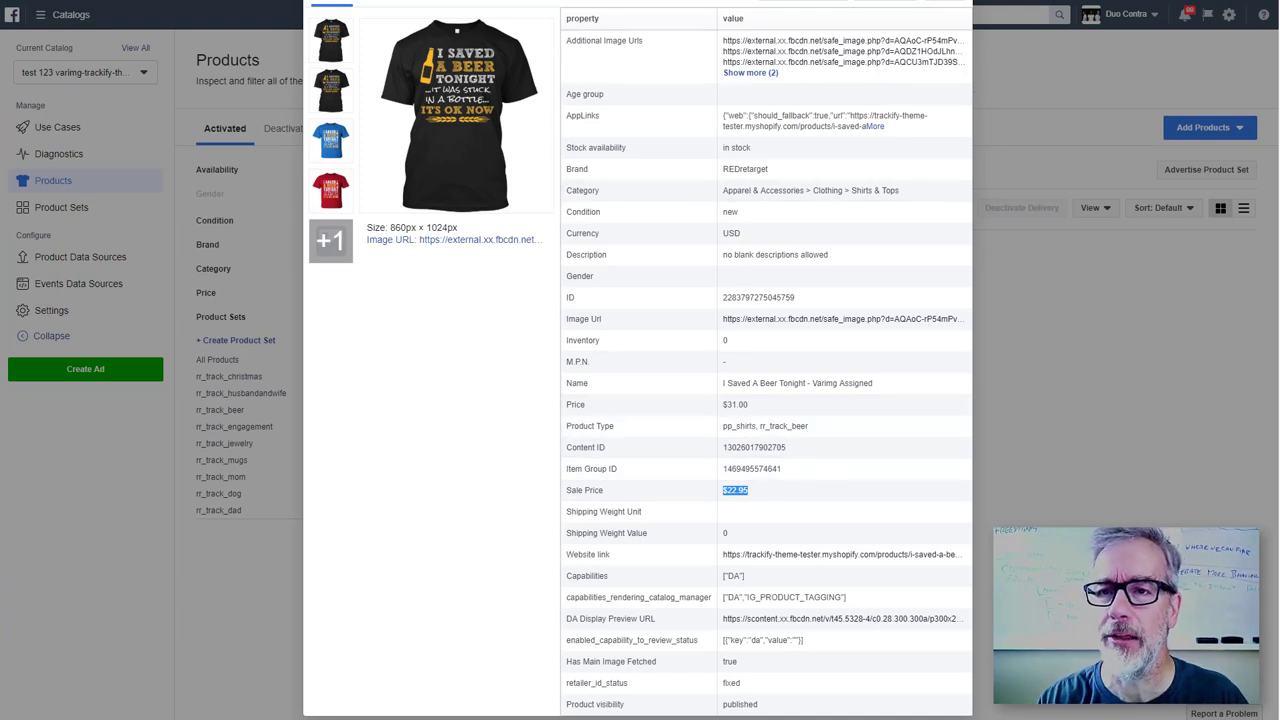
Go back to the S black variant in Shopify and recheck how its Price relates to its Compare at price
key("alt+Tab")
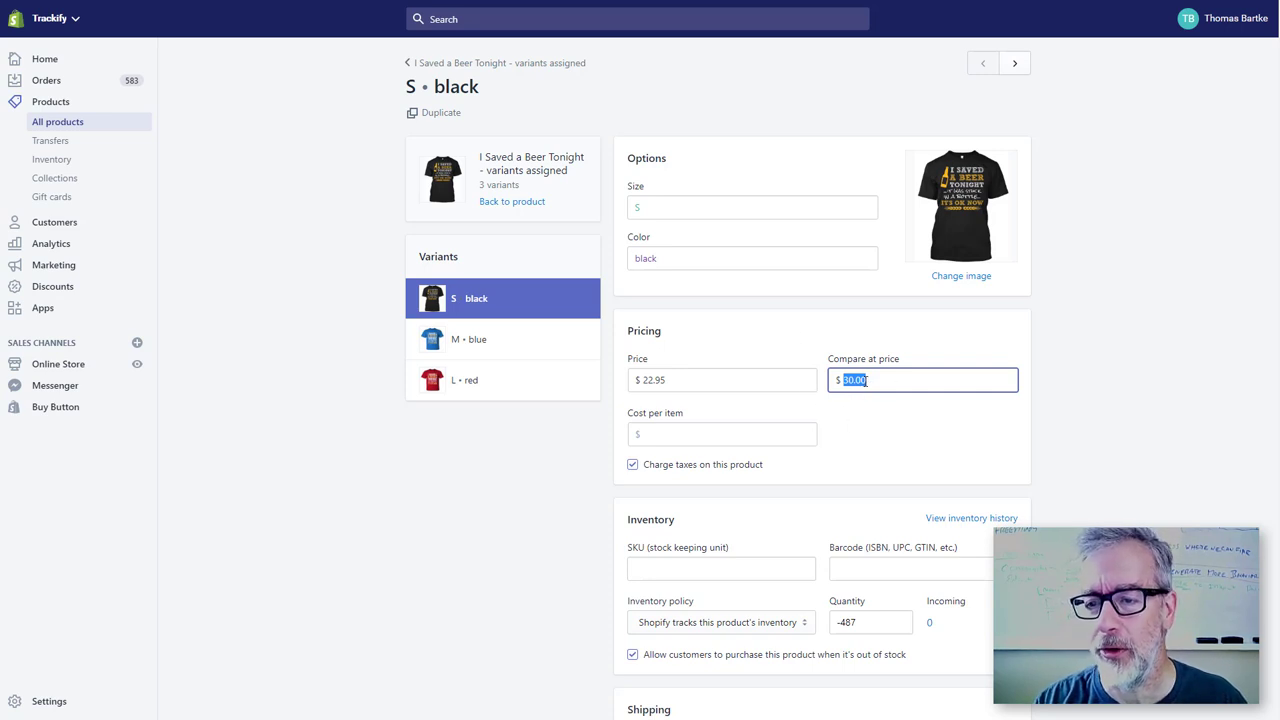
left_click(866, 380)
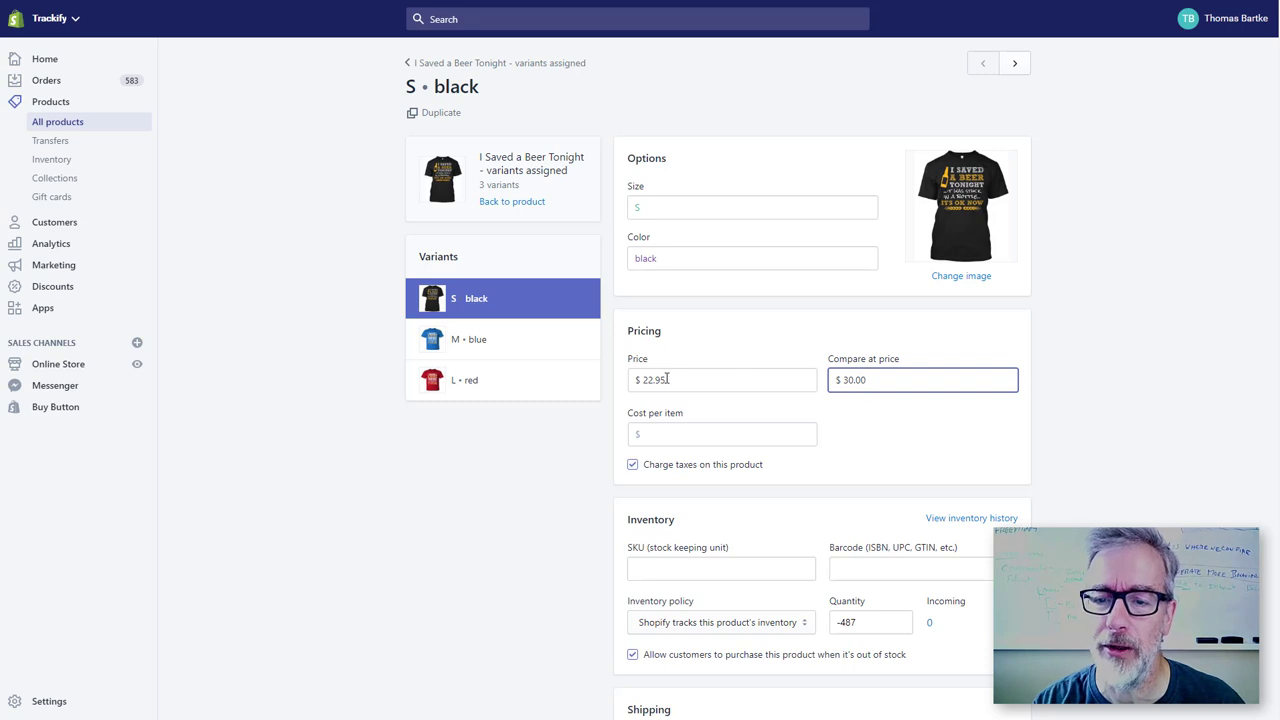
left_click_drag(675, 380, 635, 381)
left_click(635, 381)
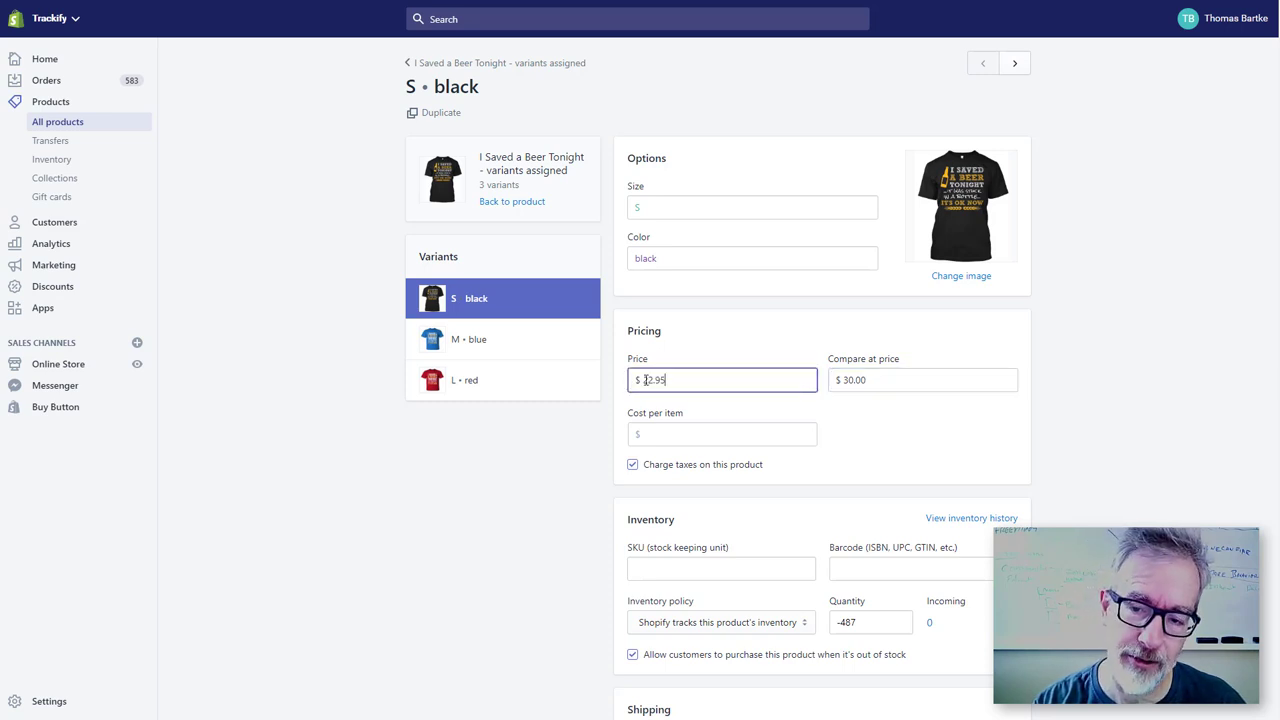
left_click(853, 380)
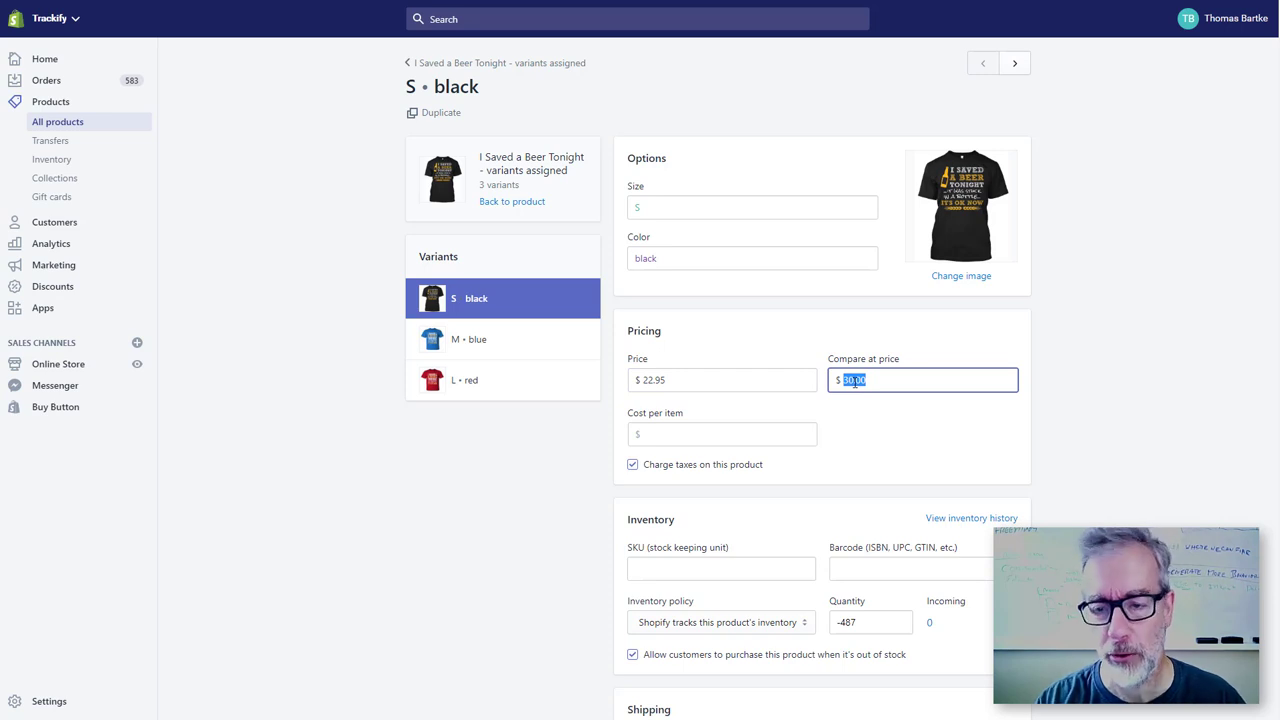
left_click(698, 384)
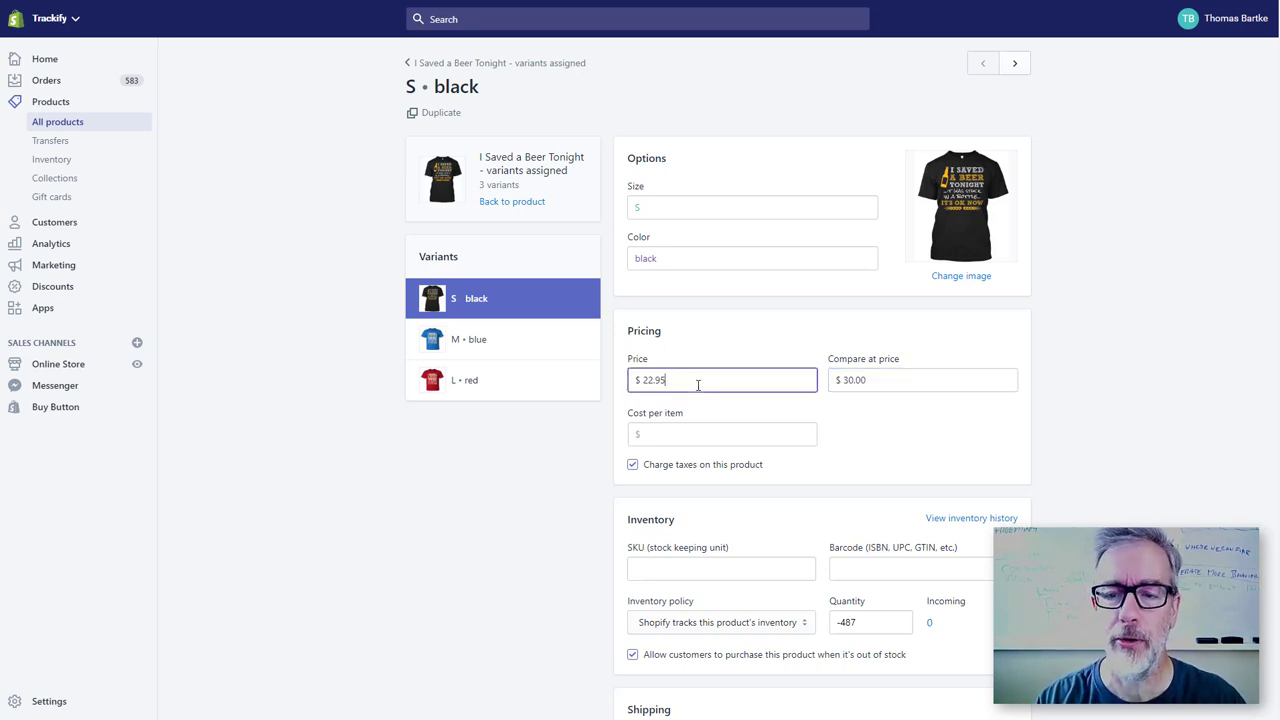
left_click_drag(698, 384, 622, 384)
left_click(901, 380)
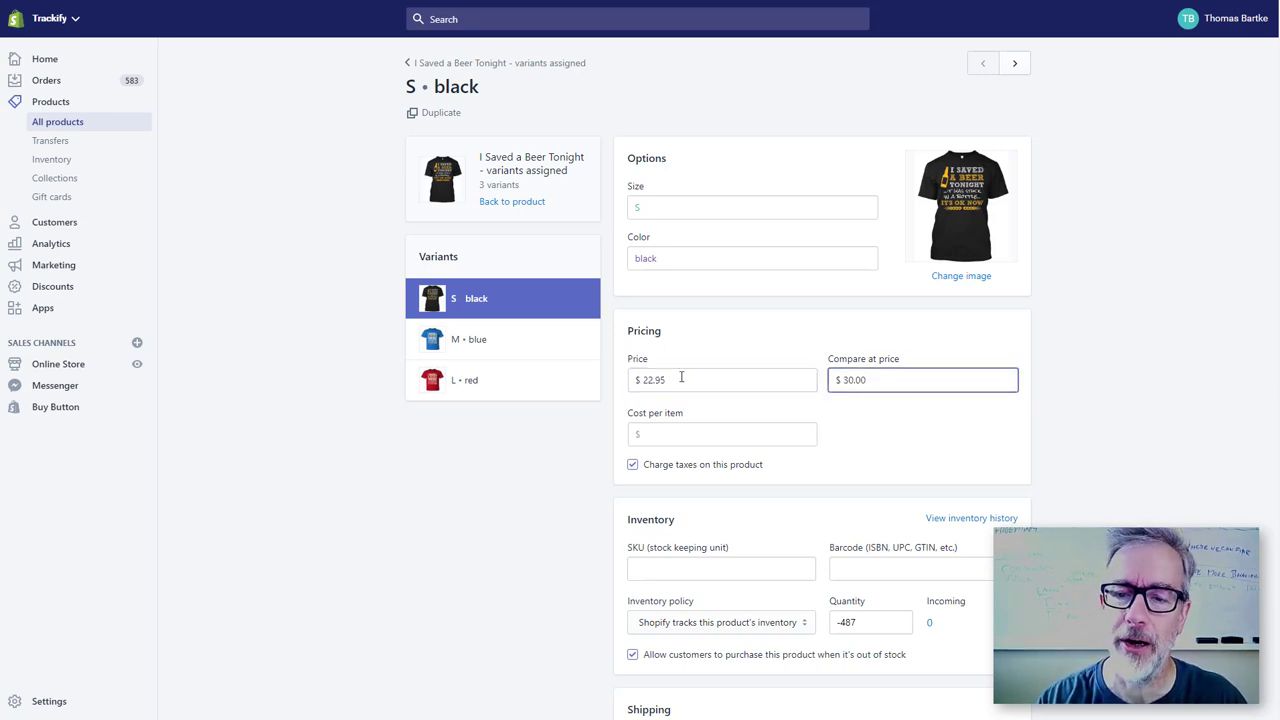
left_click(681, 378)
Switch to Trackify X, open the TFX Game and play a round of Wave
left_click(498, 479)
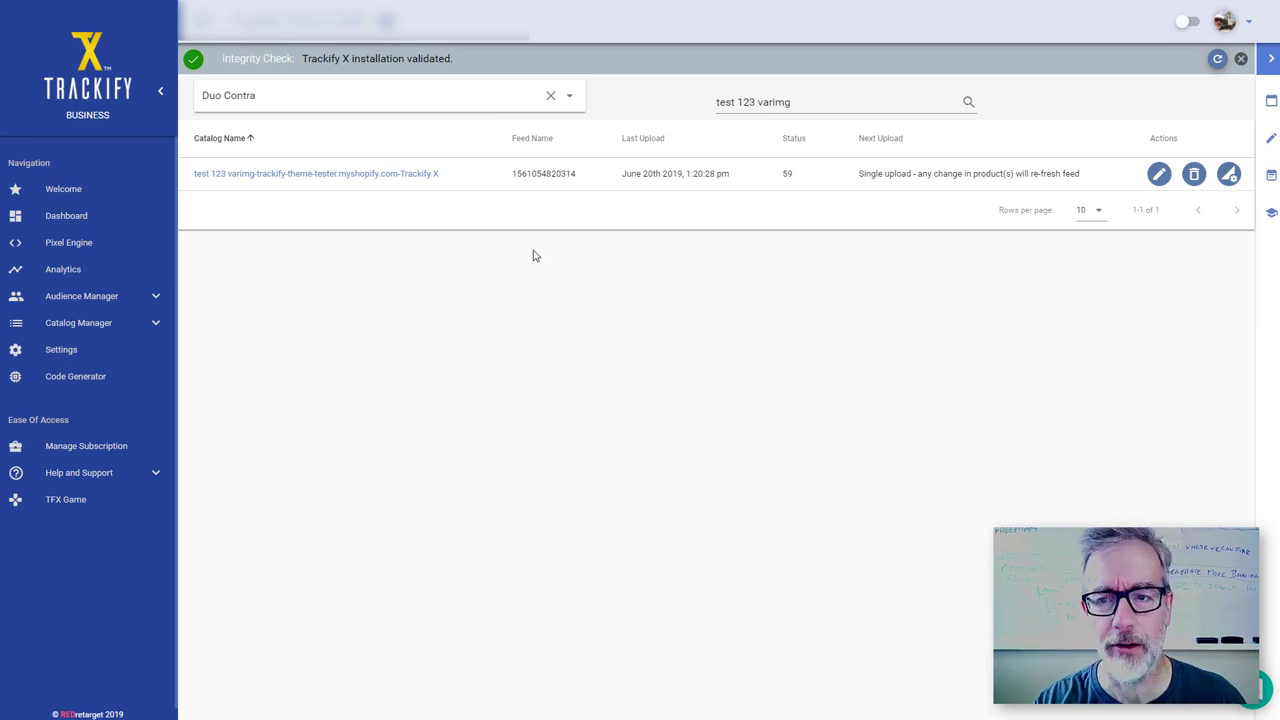
left_click(40, 499)
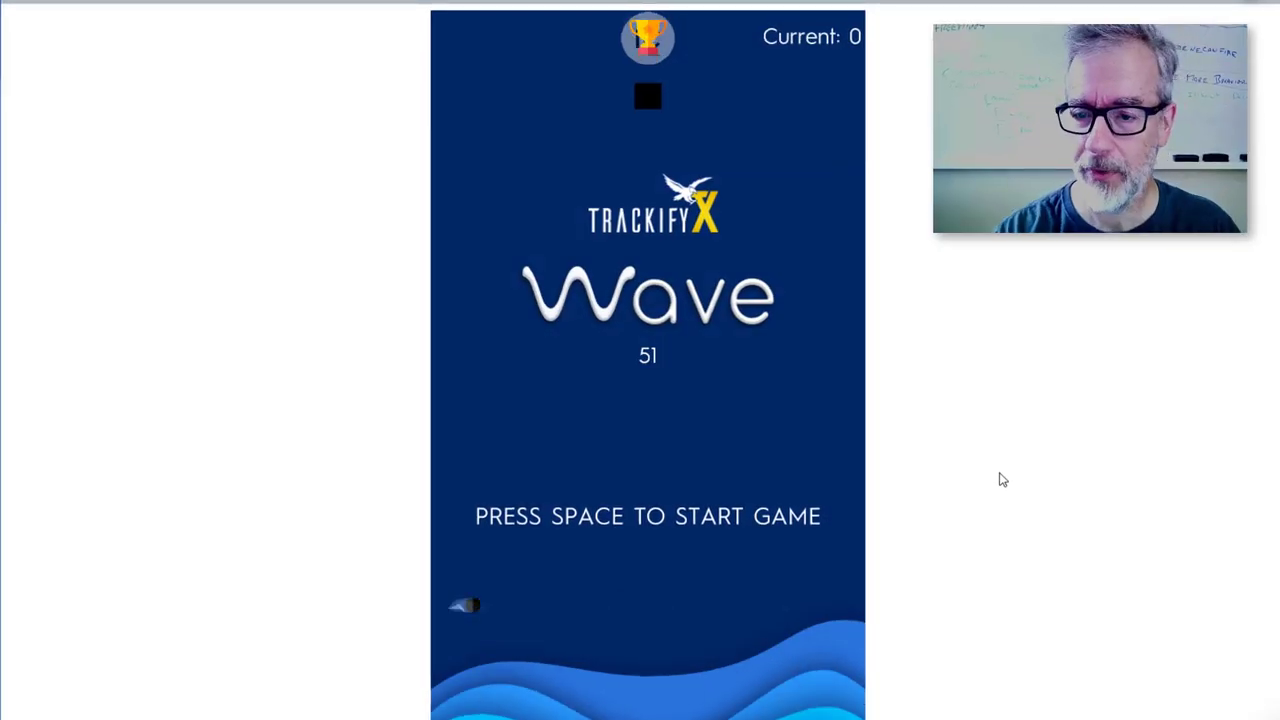
key("space")
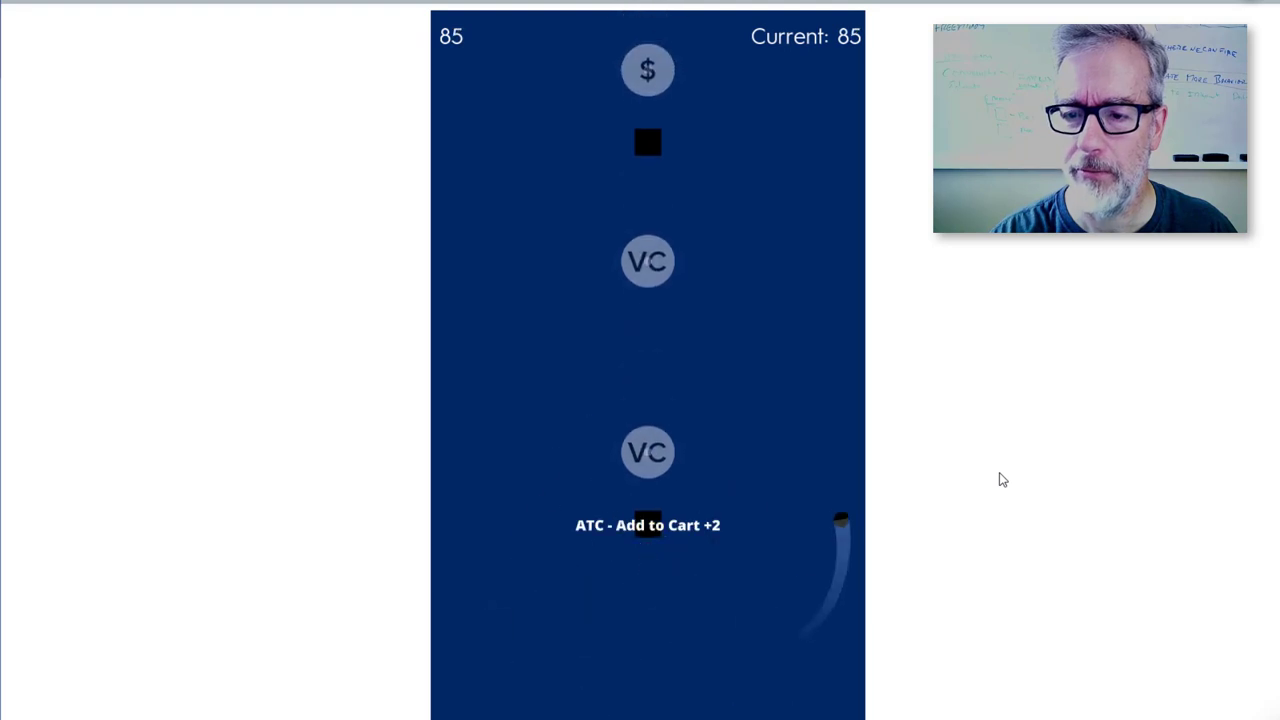
key("space")
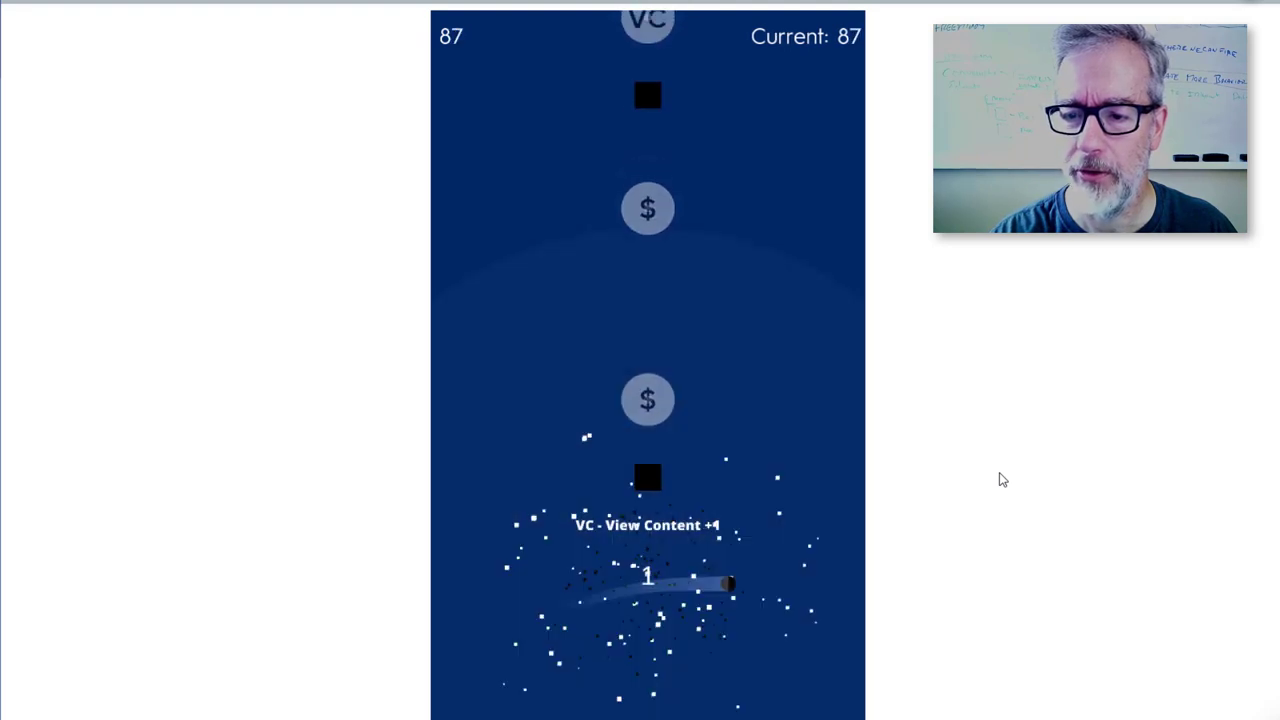
key("space")
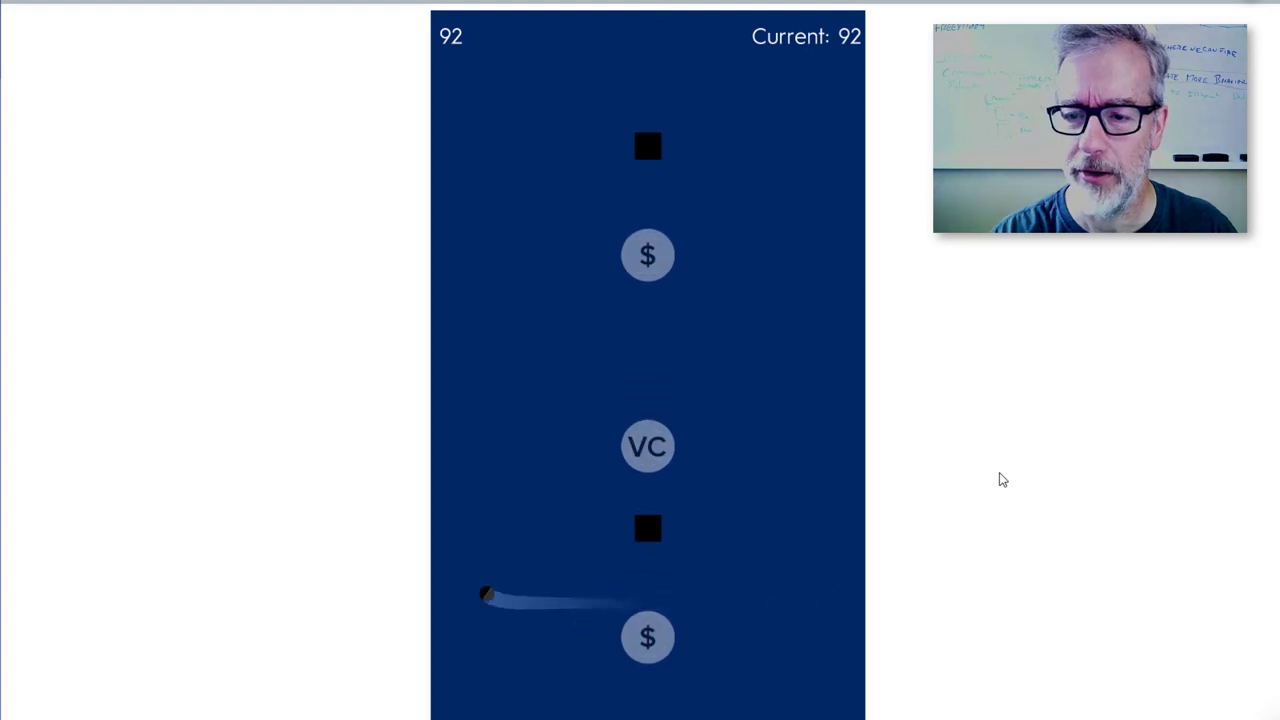
key("space")
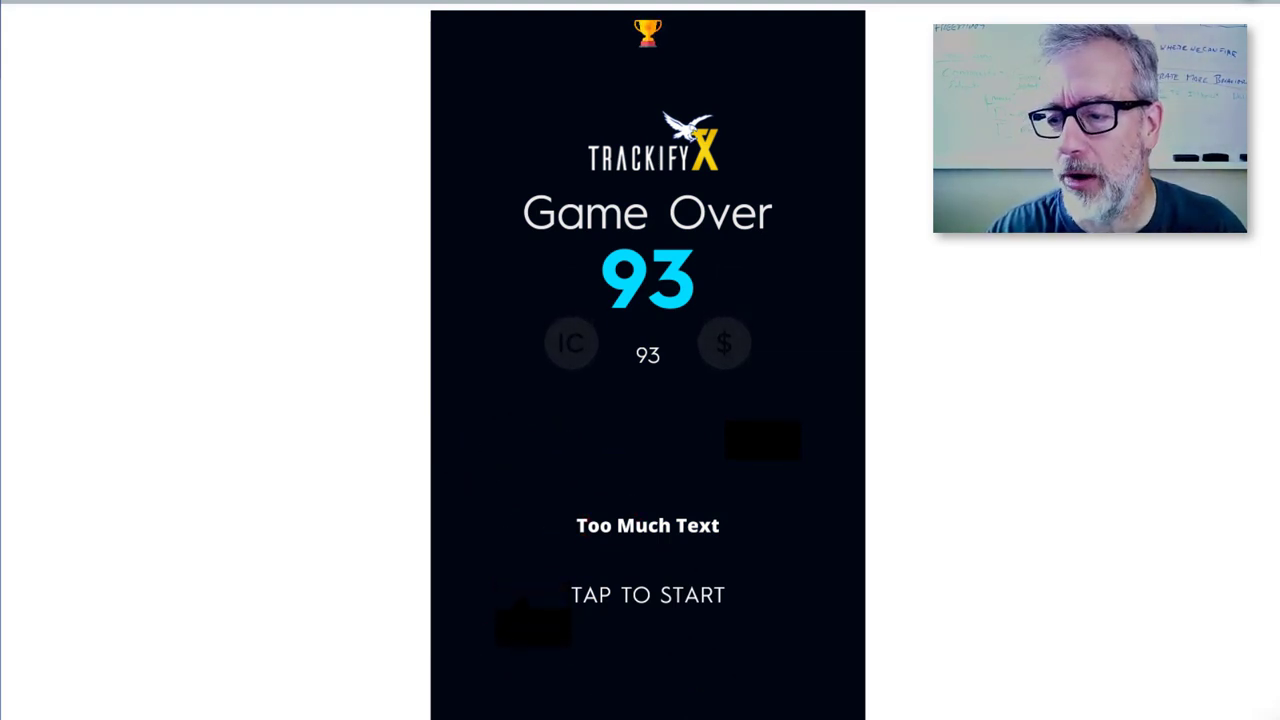
Open the support messenger to view its conversation and article search options, and close it again
left_click(1235, 660)
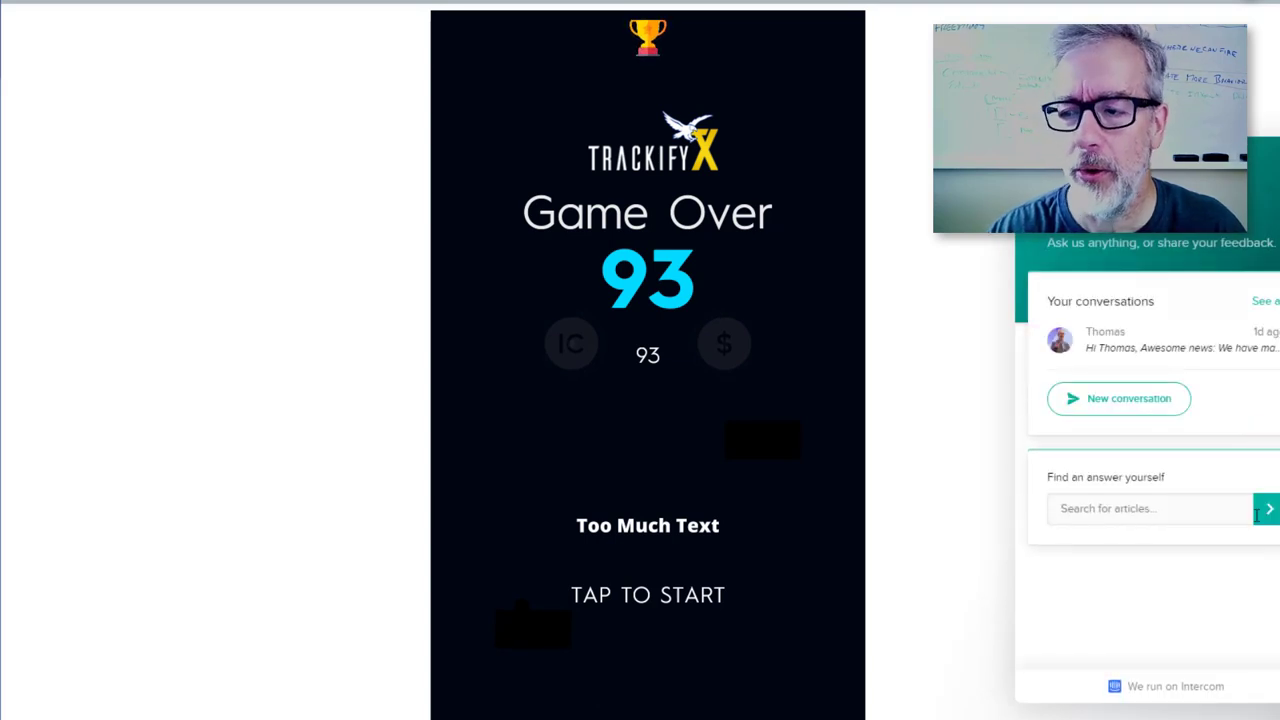
key("Escape")
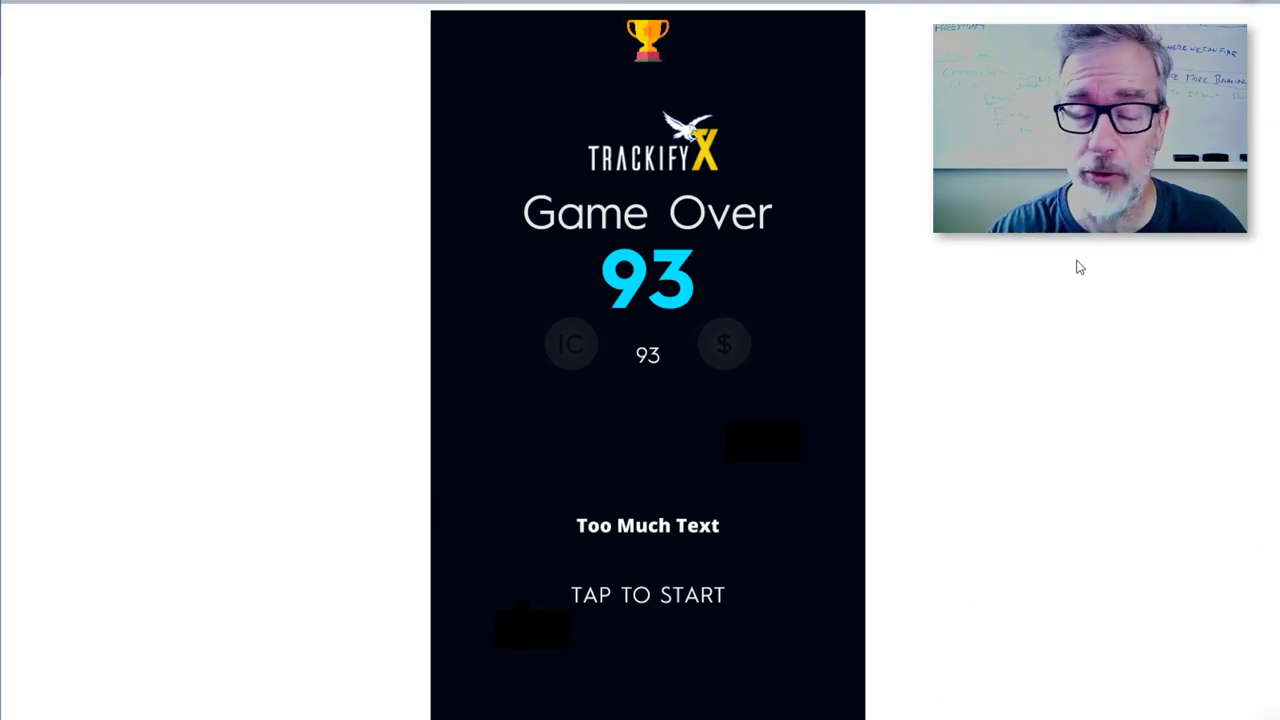